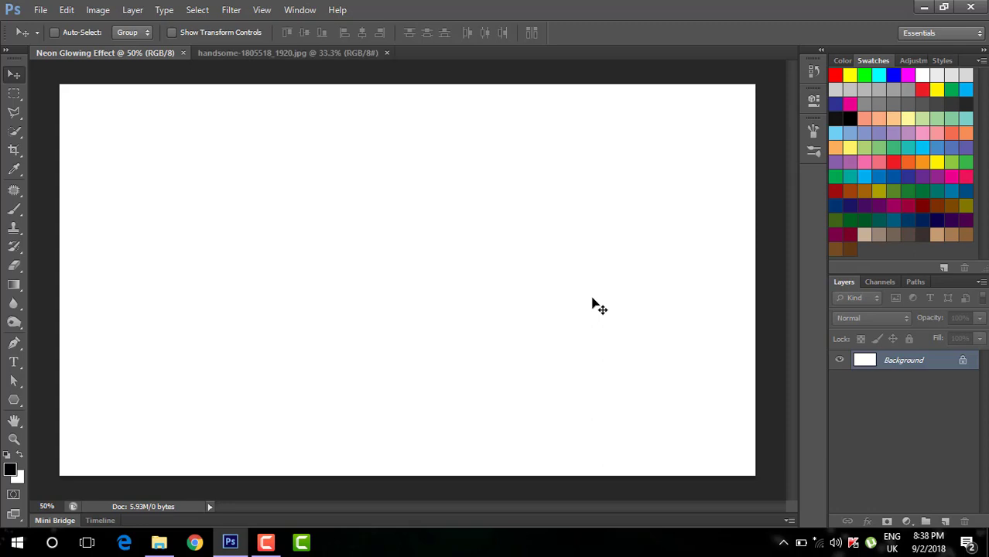
# - Add a gradient fill layer with Radial style, Reverse enabled and the scale set to 357%
pyautogui.click(907, 521)
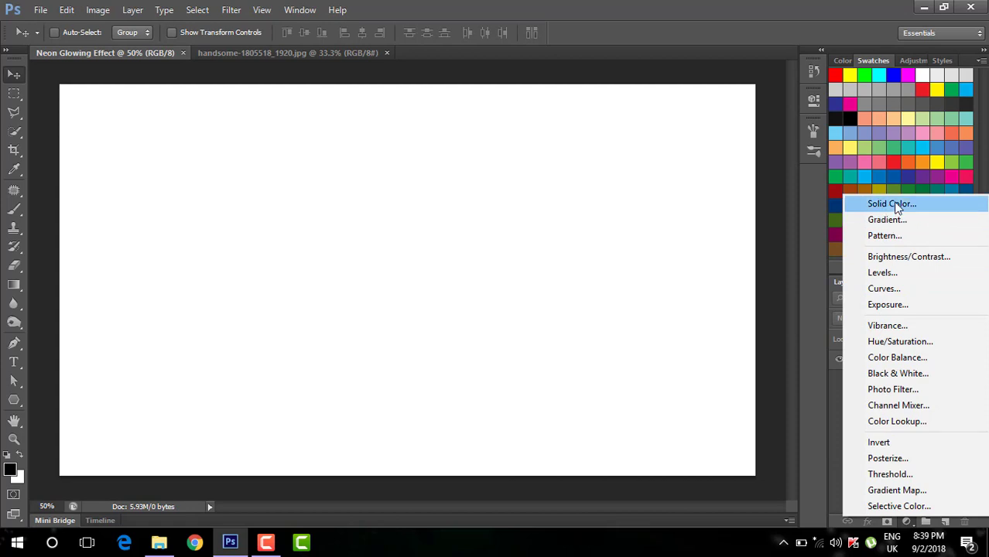
pyautogui.click(893, 218)
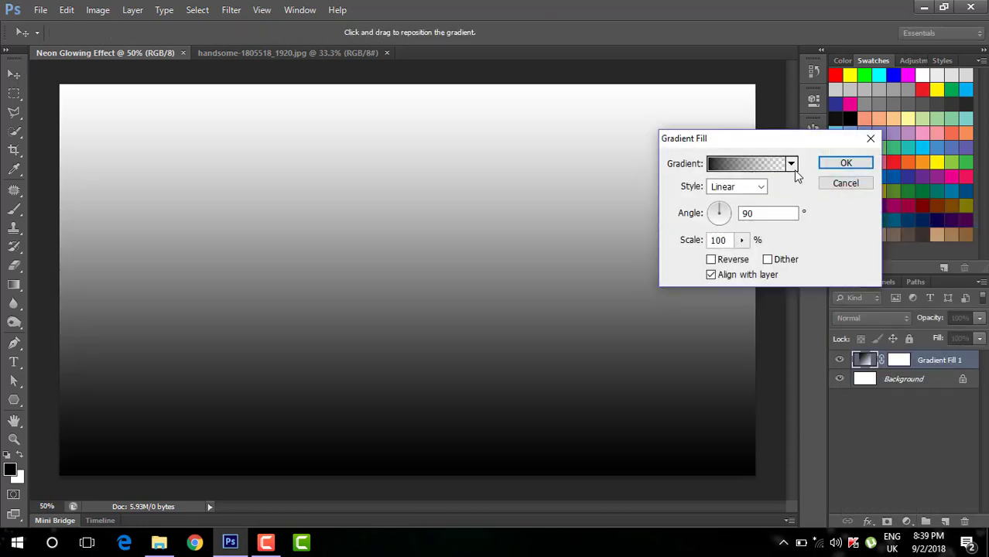
pyautogui.click(760, 186)
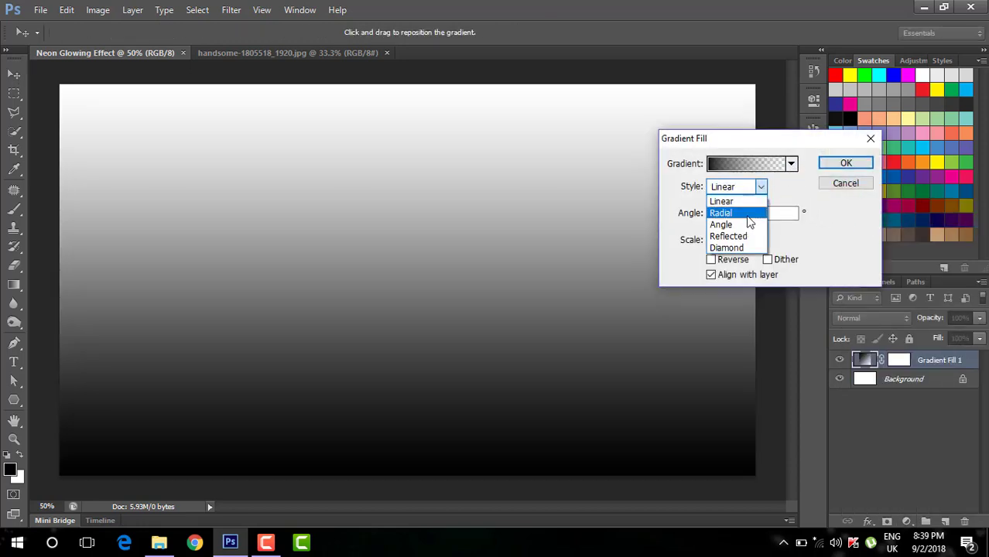
pyautogui.click(748, 215)
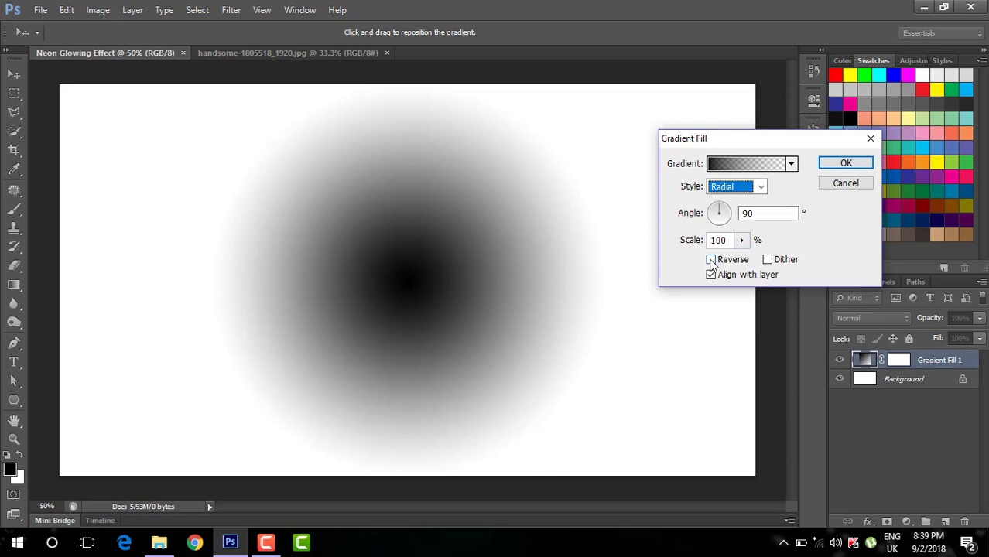
pyautogui.click(711, 260)
pyautogui.click(741, 241)
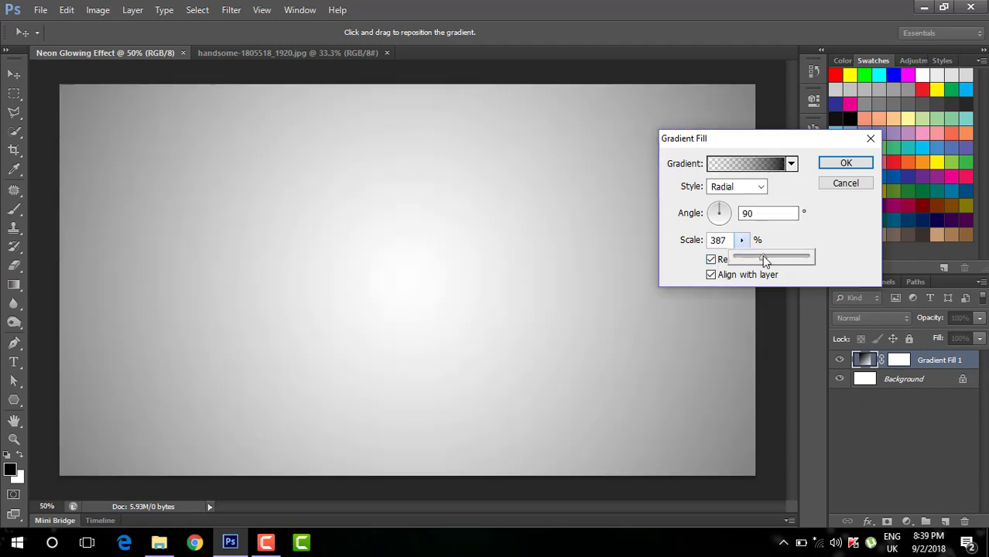
pyautogui.moveTo(762, 254); pyautogui.dragTo(752, 260)
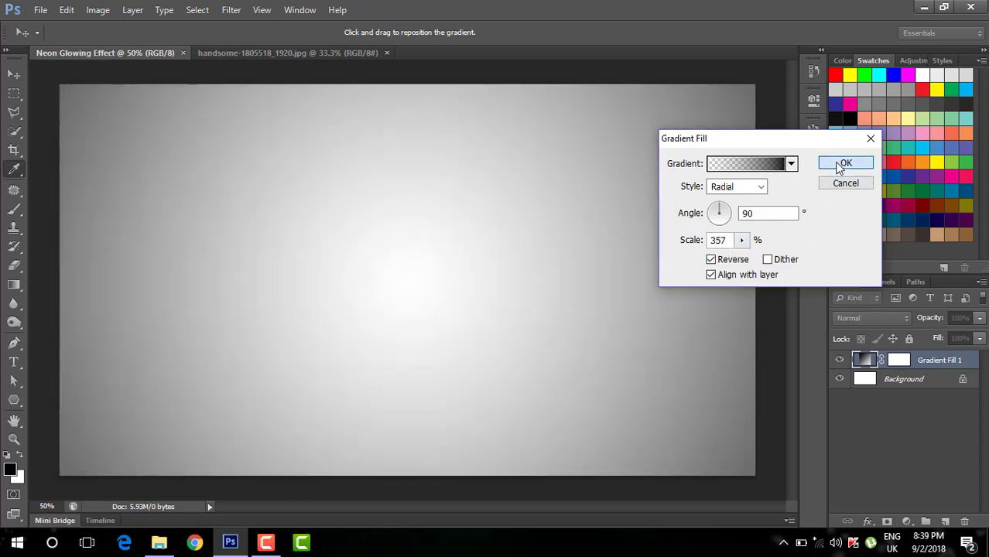
pyautogui.click(843, 163)
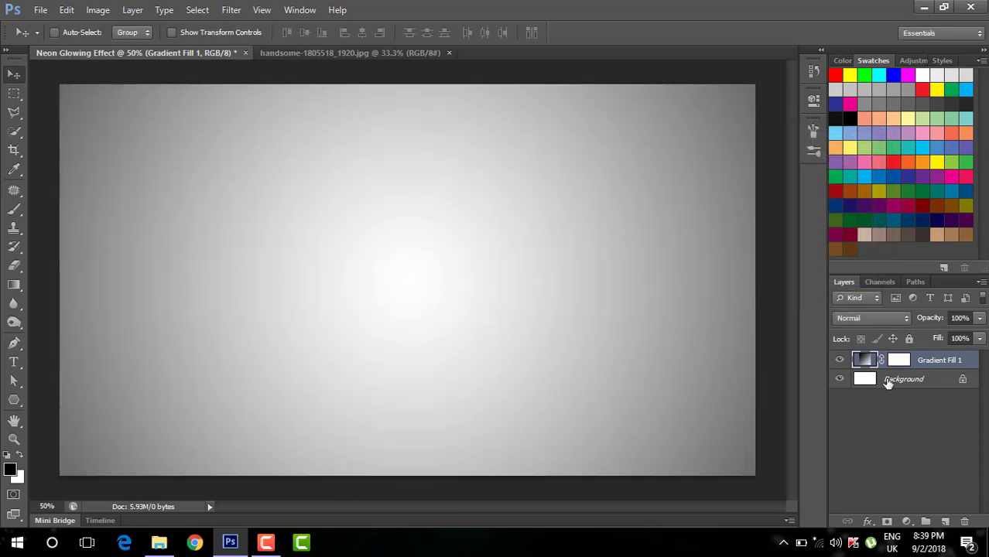
# - Add a near-black solid color fill layer (#191717) directly above the Background layer
pyautogui.click(887, 382)
pyautogui.click(906, 521)
pyautogui.click(868, 207)
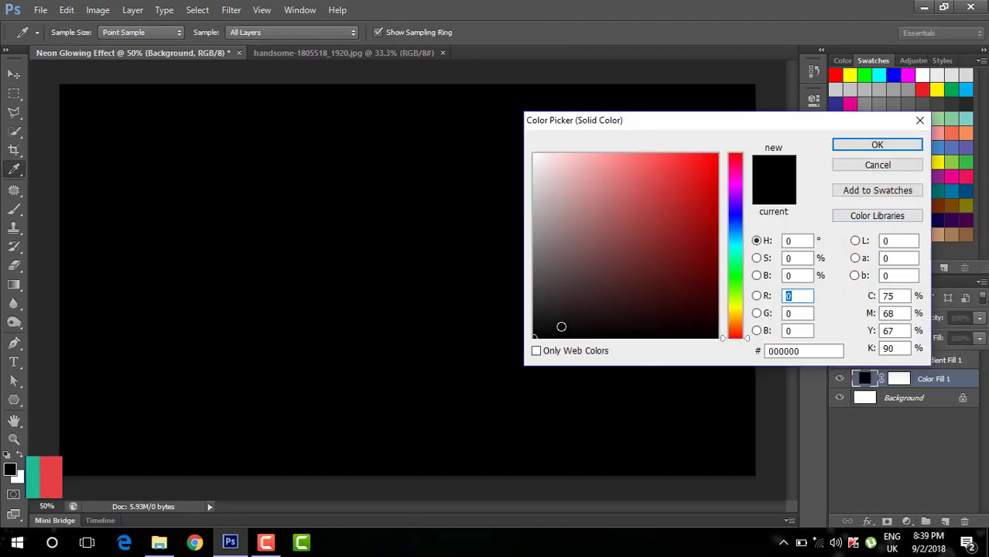
pyautogui.click(540, 318)
pyautogui.click(548, 328)
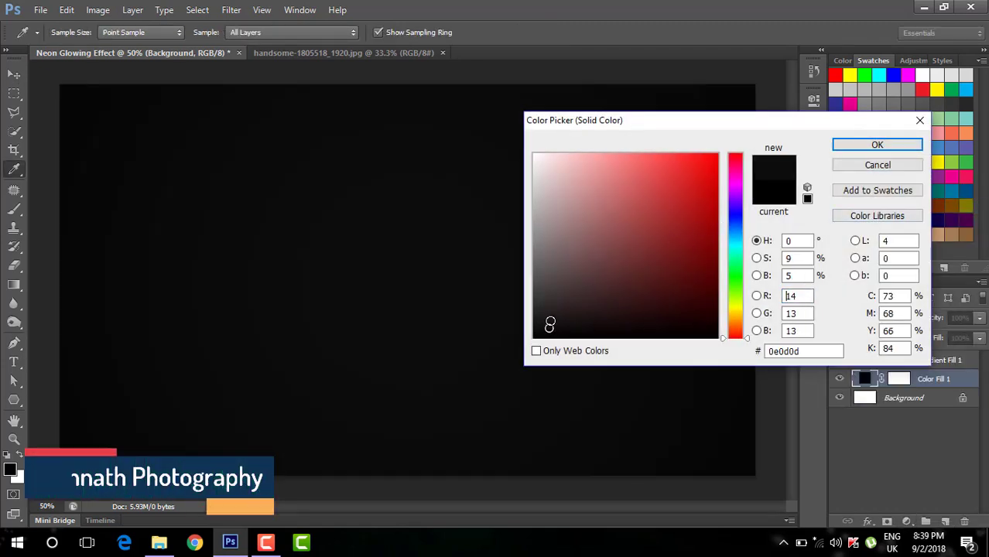
pyautogui.press('Return')
# - Set Gradient Fill 1 to Soft Light blending and raise its gradient scale to about 594%
pyautogui.click(877, 361)
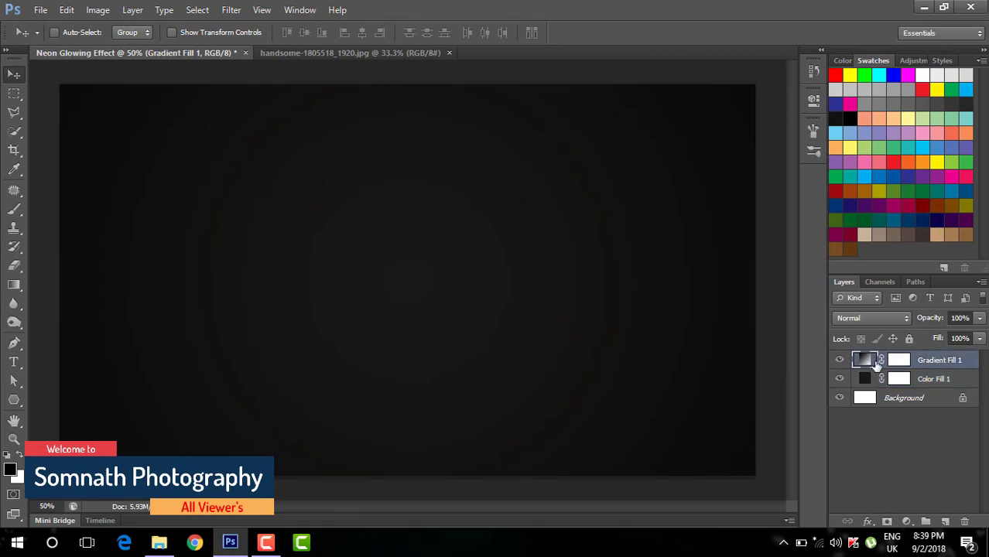
pyautogui.click(871, 318)
pyautogui.click(865, 204)
pyautogui.doubleClick(865, 361)
pyautogui.moveTo(741, 241); pyautogui.dragTo(757, 256)
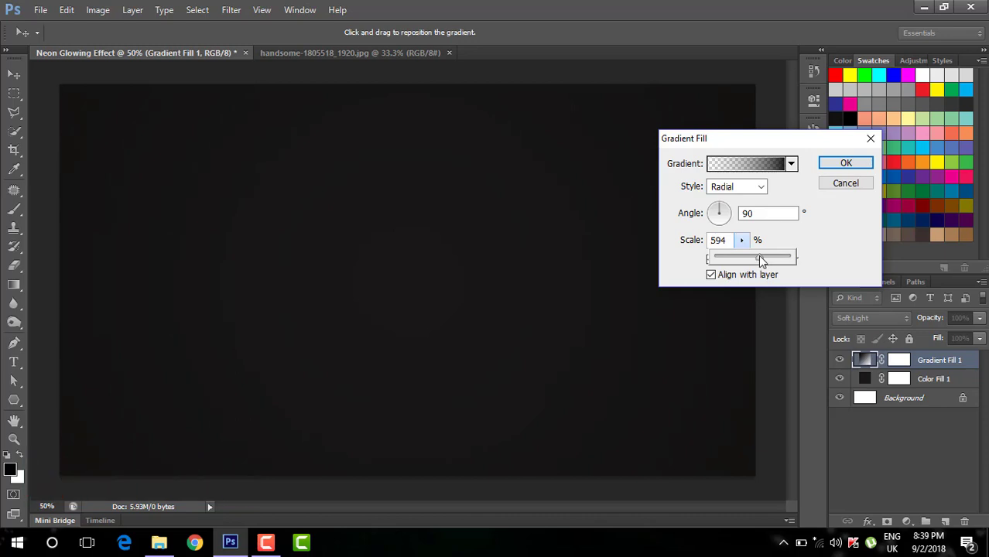
pyautogui.click(846, 162)
# - Change the solid color fill layer to a lighter dark gray, #302c2c
pyautogui.doubleClick(864, 379)
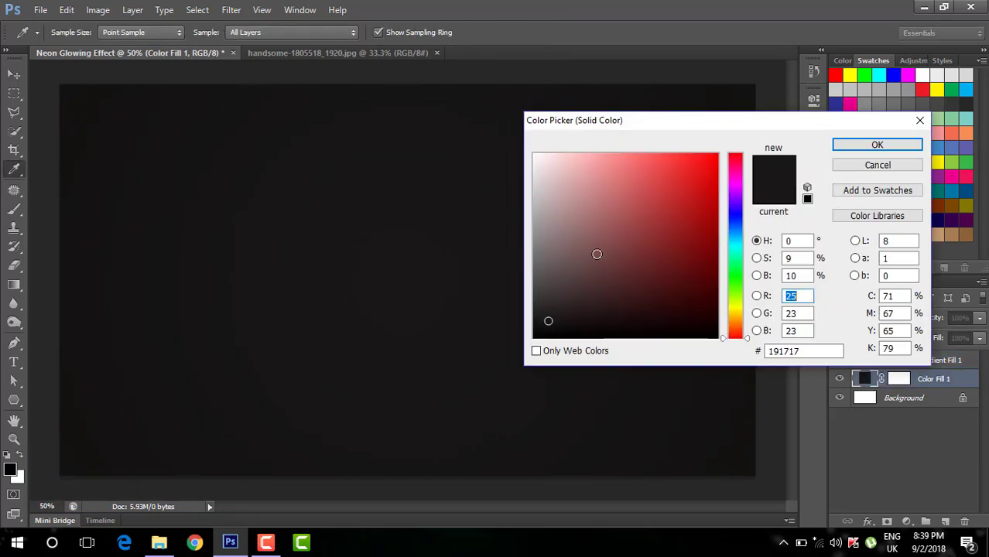
pyautogui.click(554, 288)
pyautogui.moveTo(552, 288); pyautogui.dragTo(549, 300)
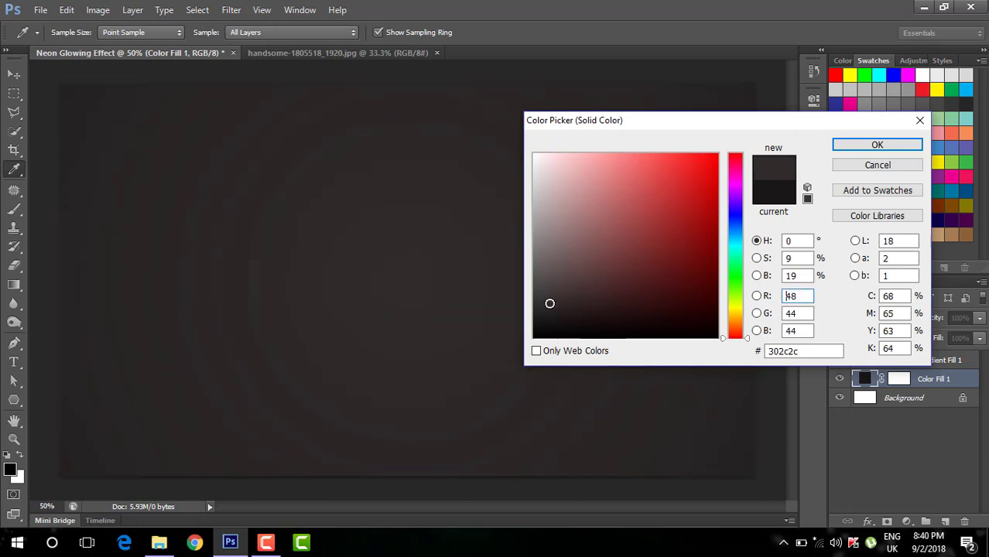
pyautogui.click(876, 144)
# - Add a second gradient fill layer above Gradient Fill 1, using a linear black-to-white gradient at 90° and 100% scale
pyautogui.click(935, 362)
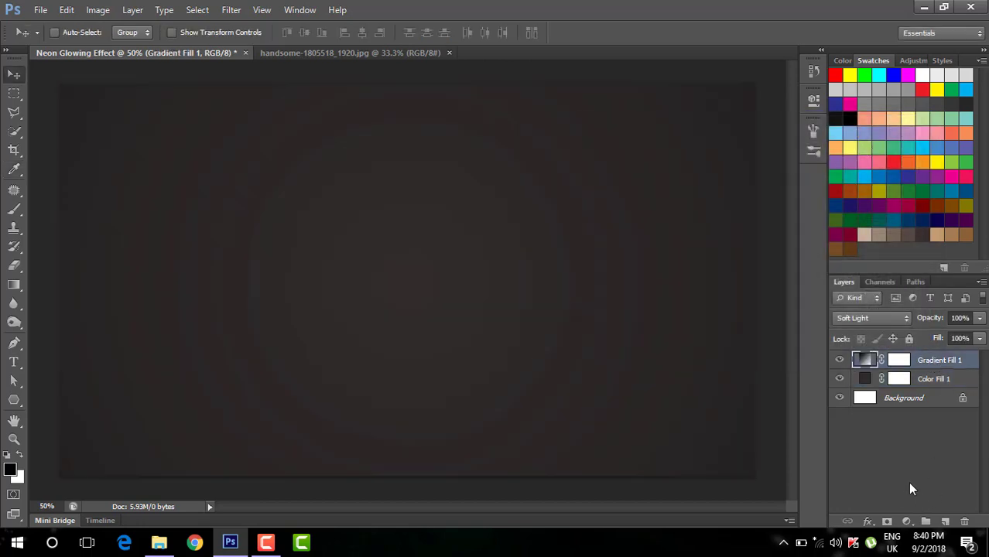
pyautogui.click(906, 521)
pyautogui.click(896, 222)
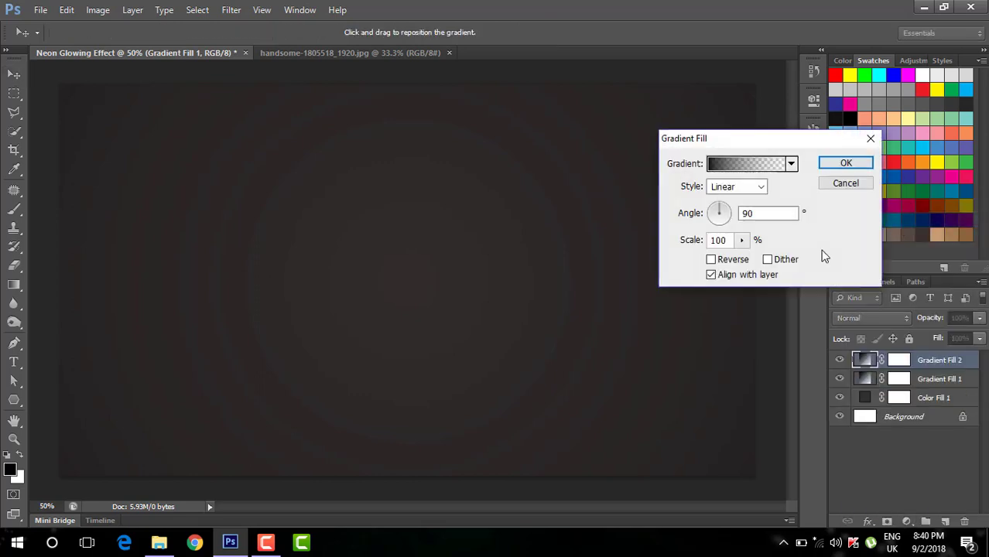
pyautogui.click(791, 165)
pyautogui.click(678, 195)
pyautogui.click(799, 143)
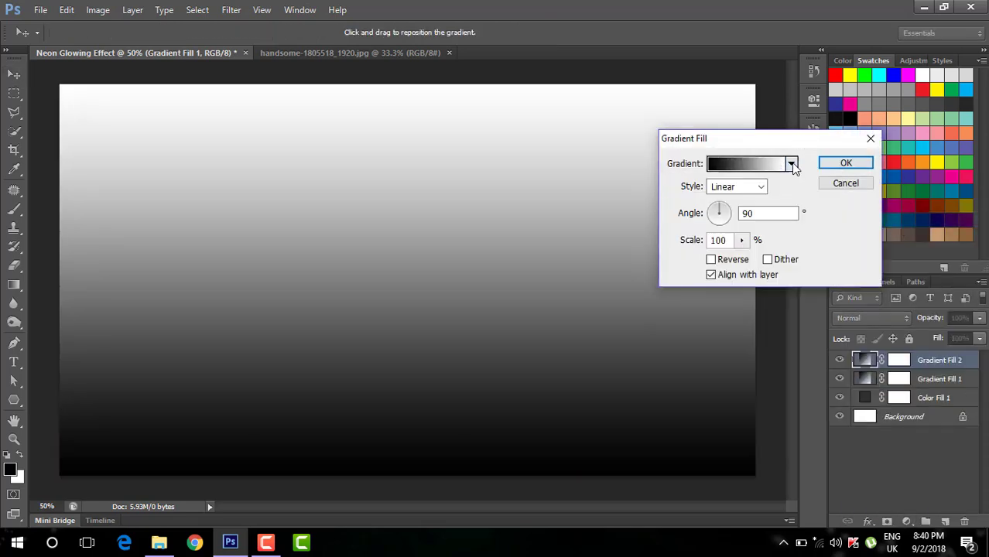
pyautogui.click(845, 163)
# - Set Gradient Fill 2 to Soft Light blending and try to free transform it
pyautogui.click(871, 317)
pyautogui.click(853, 193)
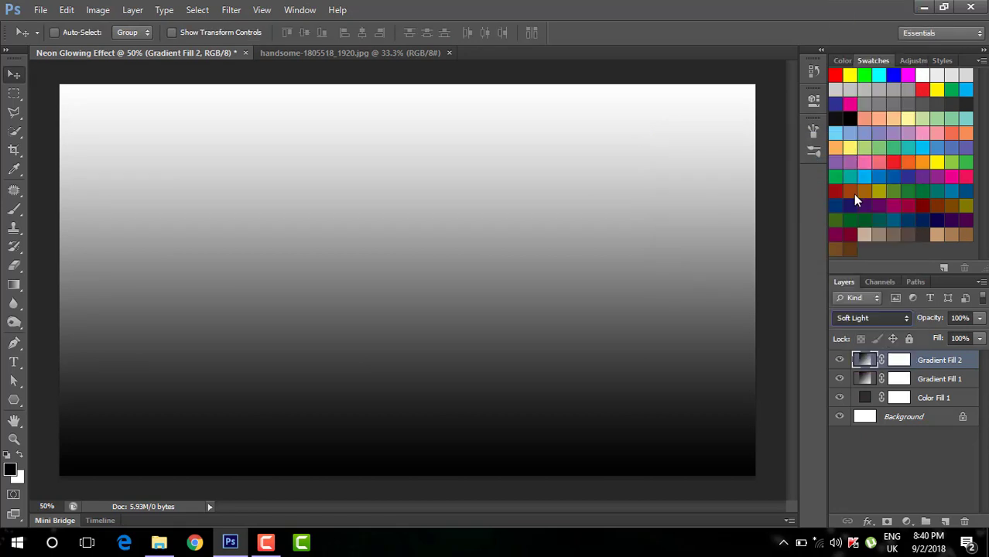
pyautogui.hotkey('ctrl', 't')
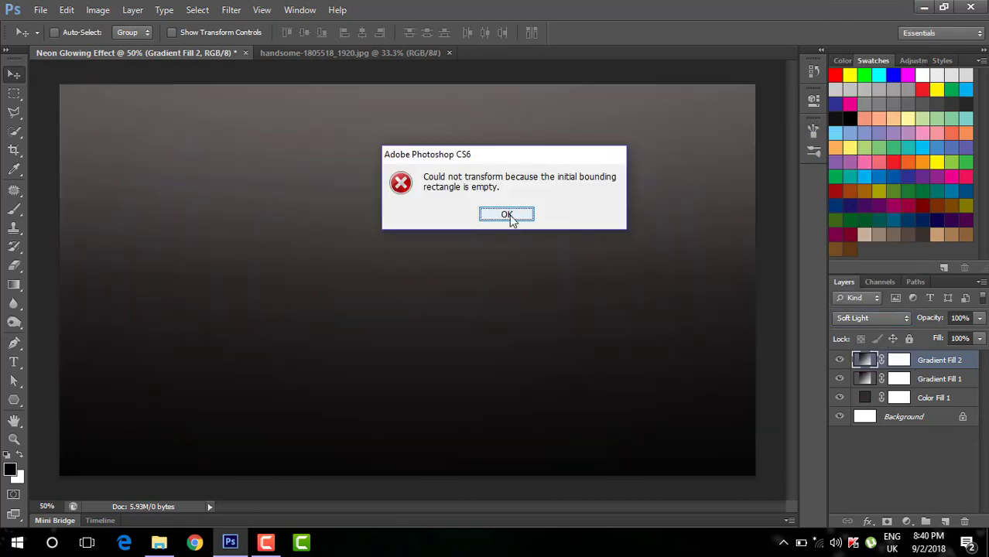
pyautogui.click(512, 219)
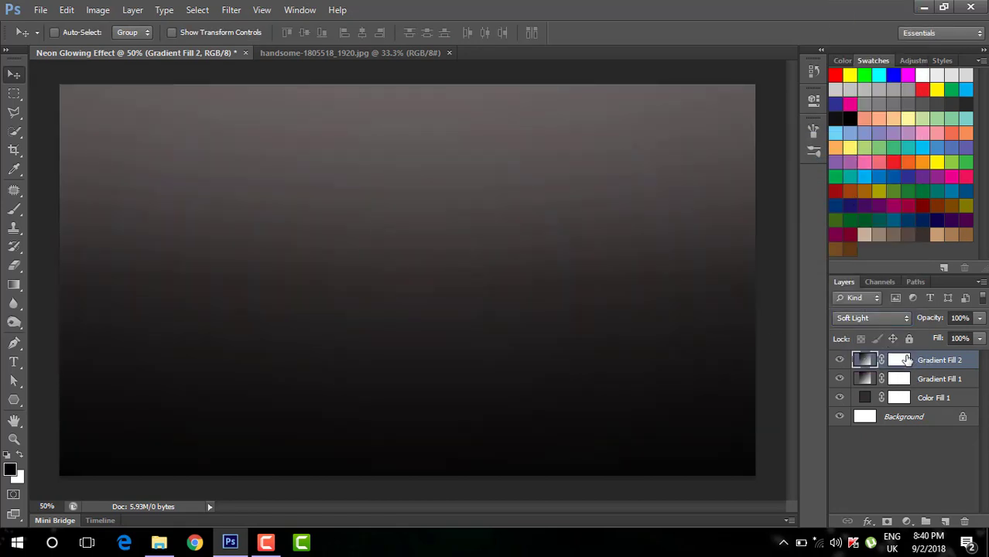
# - Switch to the handsome-1805518_1920.jpg photo, duplicate its Background layer and open the copy in Topaz ReMask
pyautogui.click(315, 50)
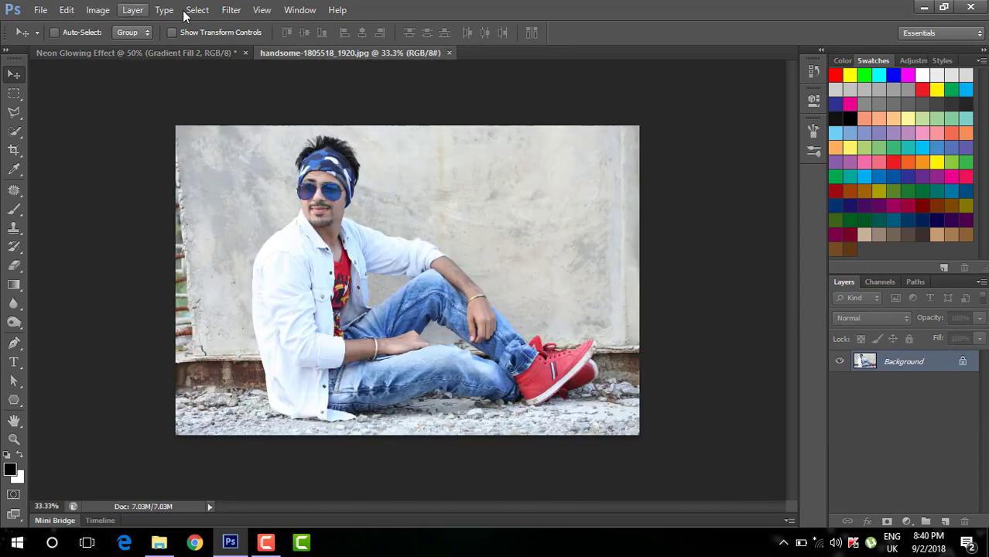
pyautogui.click(232, 11)
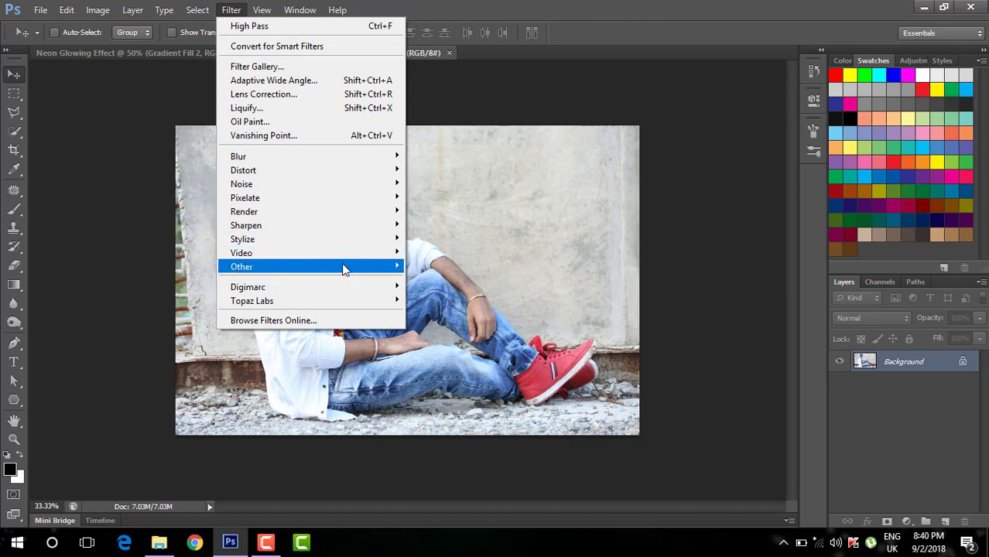
pyautogui.moveTo(358, 304)
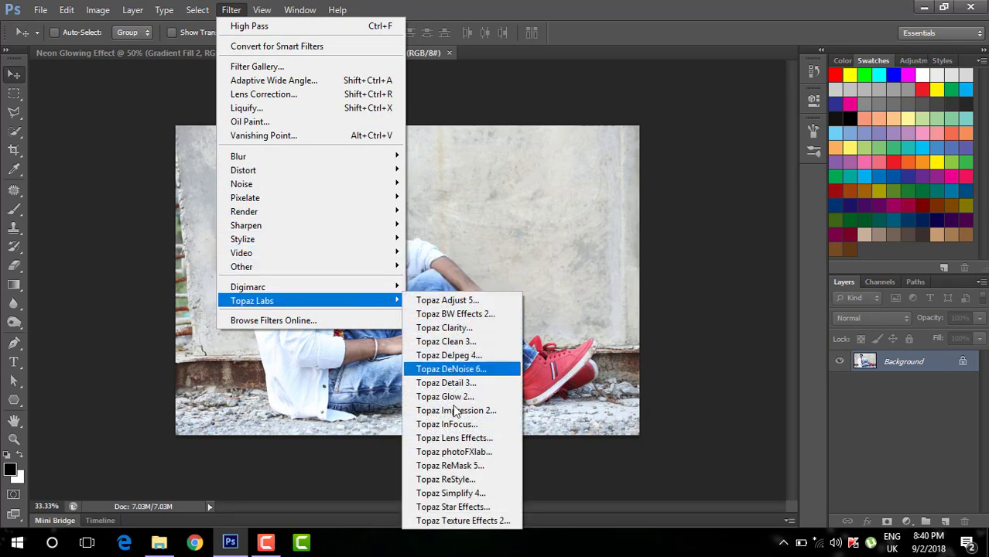
pyautogui.press('Escape')
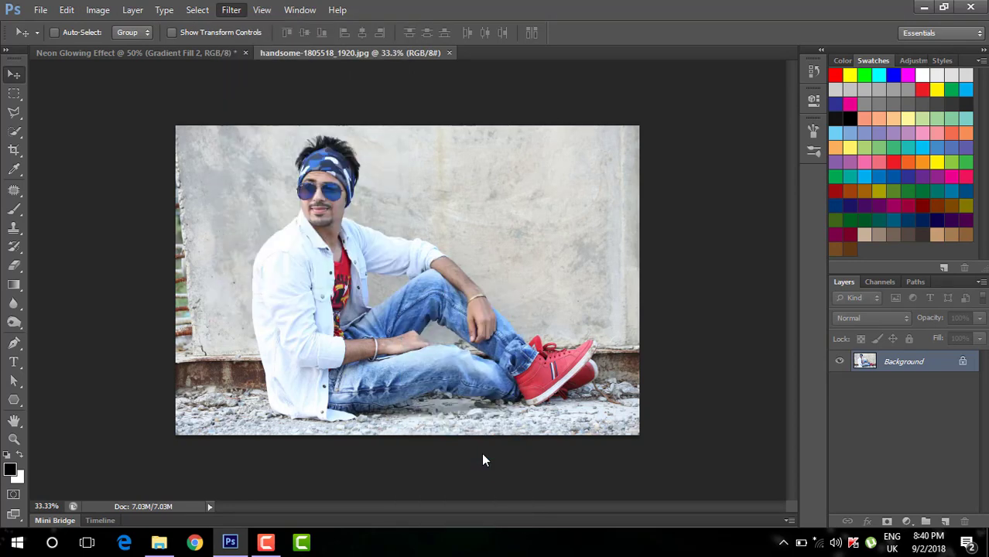
pyautogui.hotkey('ctrl', 'j')
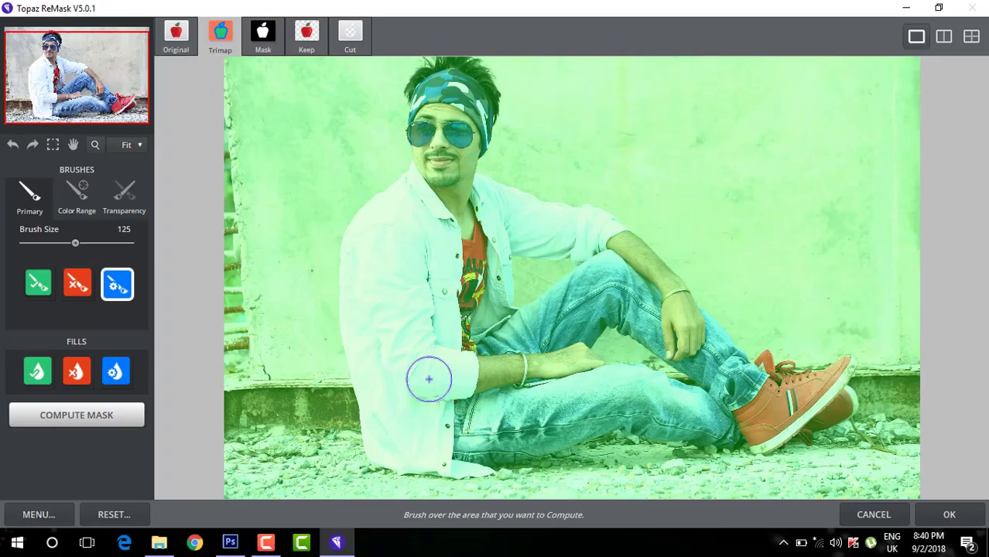
# - Outline the back and lower hem of the man's white shirt with the compute brush at size 35
pyautogui.scroll(-8, 345, 439)
pyautogui.hotkey('ctrl', '+')
pyautogui.hotkey('ctrl', '+')
pyautogui.press('space')
pyautogui.moveTo(384, 460); pyautogui.dragTo(352, 225)
pyautogui.moveTo(438, 465)
pyautogui.mouseDown()
pyautogui.moveTo(314, 465)
pyautogui.moveTo(247, 434)
pyautogui.moveTo(221, 264)
pyautogui.moveTo(224, 157)
pyautogui.mouseUp()
pyautogui.press('space')
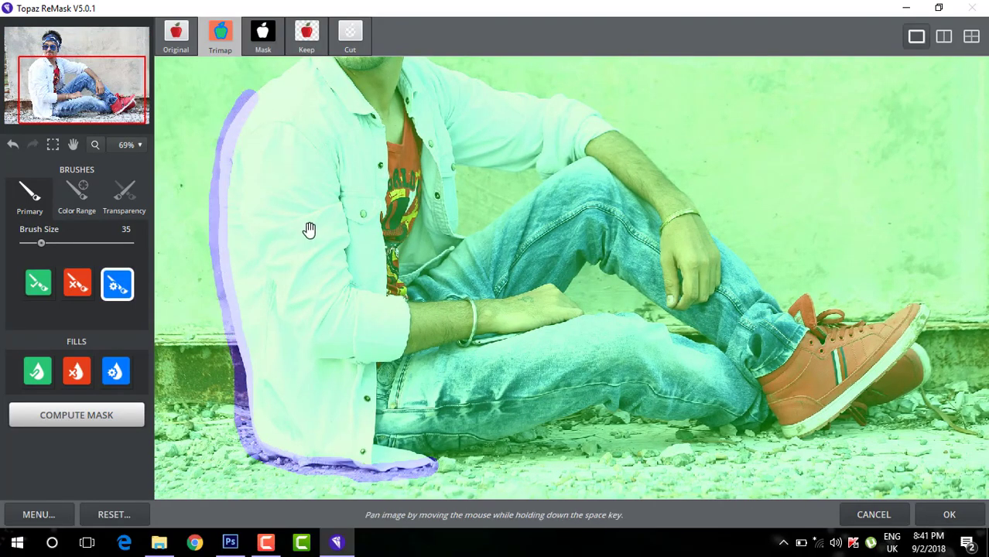
# - Outline the man's shoulder, hair and outstretched arm down to the wrist with the compute brush at size 25
pyautogui.moveTo(309, 228); pyautogui.dragTo(348, 405)
pyautogui.scroll(-1, 289, 284)
pyautogui.moveTo(290, 285)
pyautogui.mouseDown()
pyautogui.moveTo(330, 257)
pyautogui.moveTo(352, 208)
pyautogui.moveTo(349, 135)
pyautogui.moveTo(371, 92)
pyautogui.moveTo(429, 83)
pyautogui.moveTo(388, 101)
pyautogui.moveTo(359, 137)
pyautogui.moveTo(418, 81)
pyautogui.moveTo(470, 119)
pyautogui.moveTo(474, 172)
pyautogui.moveTo(451, 243)
pyautogui.moveTo(644, 310)
pyautogui.moveTo(707, 375)
pyautogui.mouseUp()
pyautogui.scroll(3, 367, 103)
pyautogui.scroll(-4, 367, 125)
pyautogui.scroll(1, 417, 84)
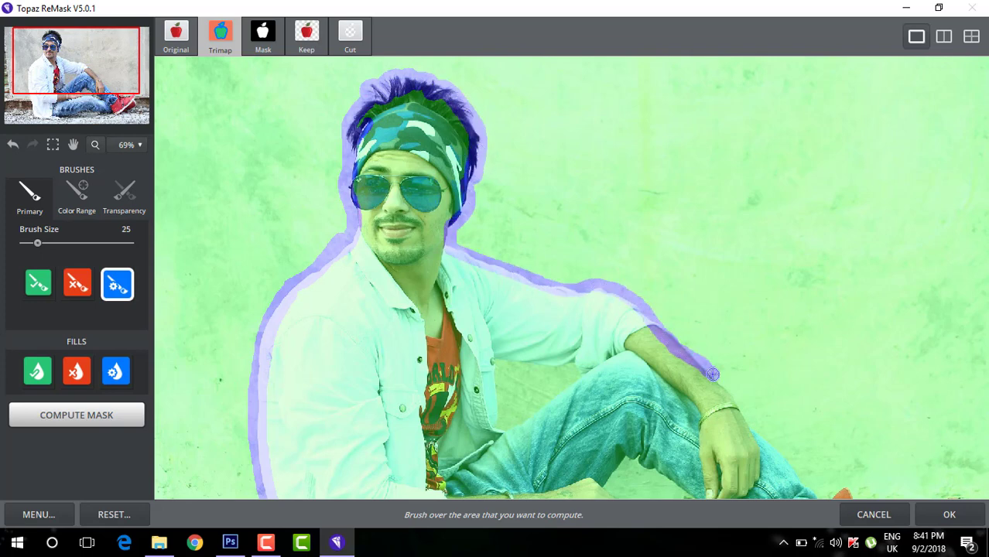
pyautogui.hotkey('ctrl', 'z')
pyautogui.moveTo(474, 173)
pyautogui.mouseDown()
pyautogui.moveTo(448, 243)
pyautogui.moveTo(529, 282)
pyautogui.moveTo(609, 292)
pyautogui.moveTo(740, 402)
pyautogui.mouseUp()
# - Continue the compute outline around the legs and shoes, and trace the triangular gap between the chest, arm and knee
pyautogui.press('space')
pyautogui.moveTo(676, 367); pyautogui.dragTo(611, 173)
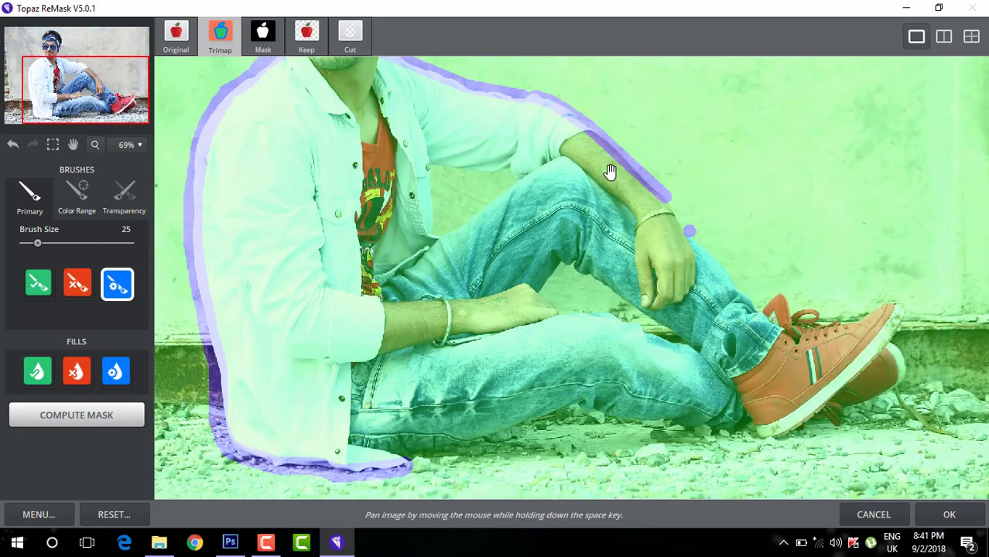
pyautogui.moveTo(671, 203)
pyautogui.mouseDown()
pyautogui.moveTo(758, 309)
pyautogui.moveTo(789, 298)
pyautogui.moveTo(841, 322)
pyautogui.moveTo(884, 302)
pyautogui.moveTo(908, 365)
pyautogui.moveTo(880, 397)
pyautogui.moveTo(795, 432)
pyautogui.moveTo(752, 424)
pyautogui.moveTo(724, 437)
pyautogui.moveTo(670, 422)
pyautogui.moveTo(546, 415)
pyautogui.moveTo(407, 458)
pyautogui.mouseUp()
pyautogui.moveTo(429, 166)
pyautogui.mouseDown()
pyautogui.moveTo(437, 231)
pyautogui.moveTo(520, 178)
pyautogui.moveTo(427, 165)
pyautogui.mouseUp()
# - Outline the gap under the raised knee and fill the background and both enclosed gaps as areas to cut
pyautogui.click(76, 371)
pyautogui.click(649, 119)
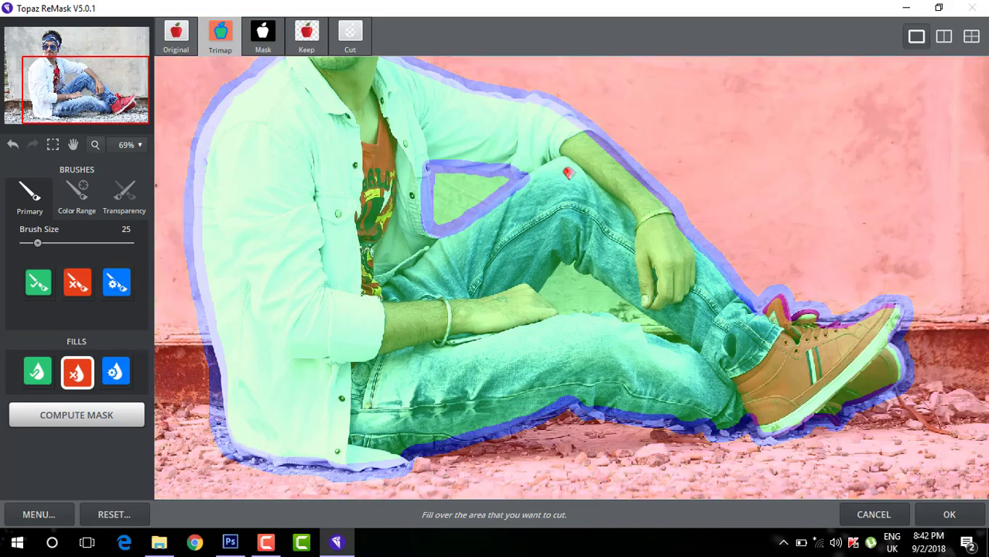
pyautogui.click(455, 194)
pyautogui.click(116, 283)
pyautogui.moveTo(558, 263)
pyautogui.mouseDown()
pyautogui.moveTo(677, 341)
pyautogui.moveTo(577, 317)
pyautogui.moveTo(556, 269)
pyautogui.mouseUp()
pyautogui.click(76, 371)
pyautogui.click(575, 290)
# - Compute and apply the mask, and move the cut-out man into the Neon Glowing Effect document
pyautogui.click(77, 414)
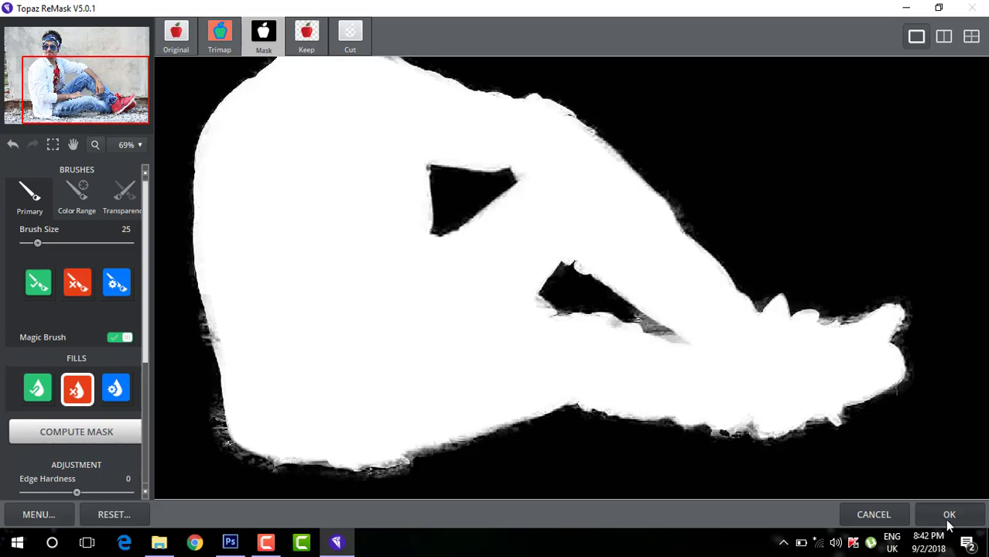
pyautogui.click(947, 519)
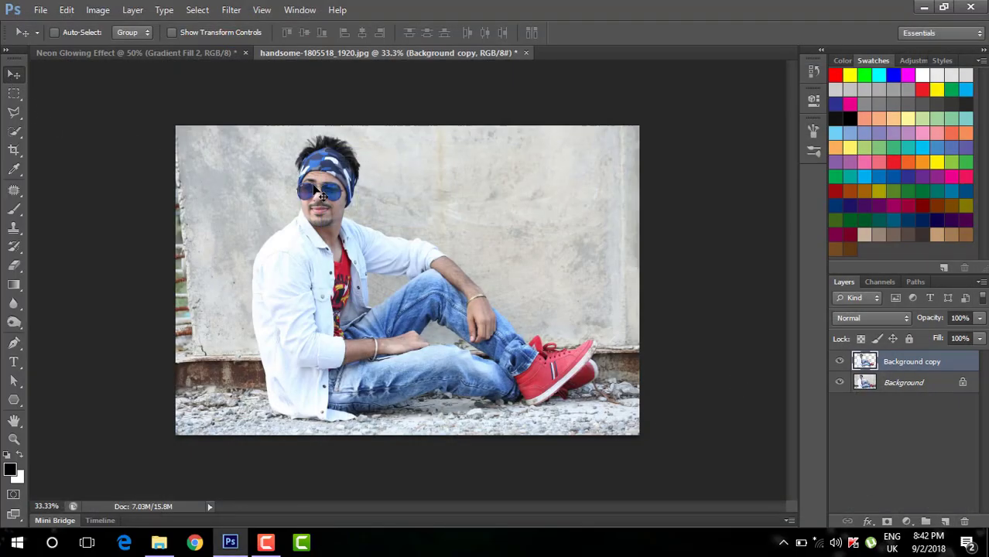
pyautogui.moveTo(322, 195); pyautogui.dragTo(390, 290)
pyautogui.moveTo(401, 356); pyautogui.dragTo(354, 238)
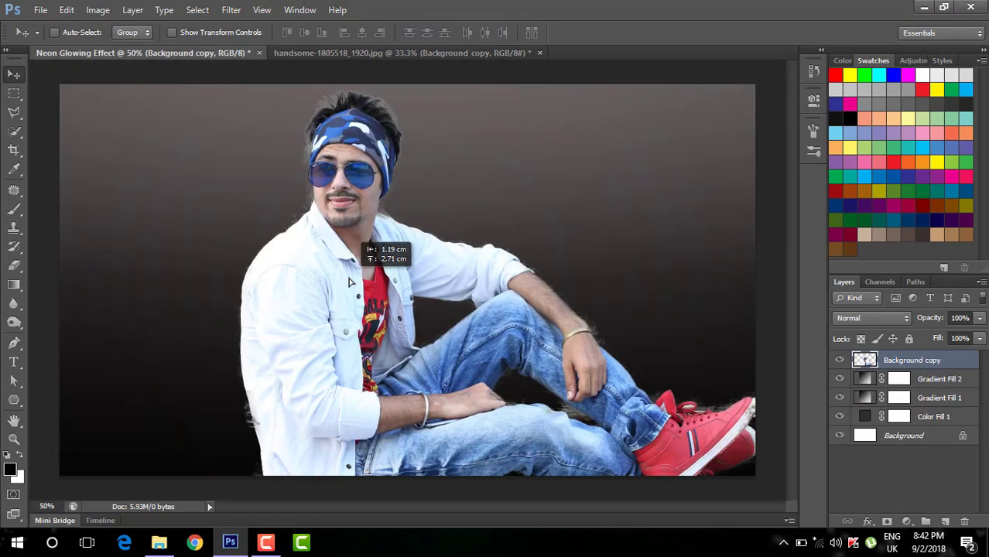
# - Scale the cut-out man to about 68.6% and position him slightly left of center on the dark background
pyautogui.hotkey('ctrl', 't')
pyautogui.hotkey('ctrl', '0')
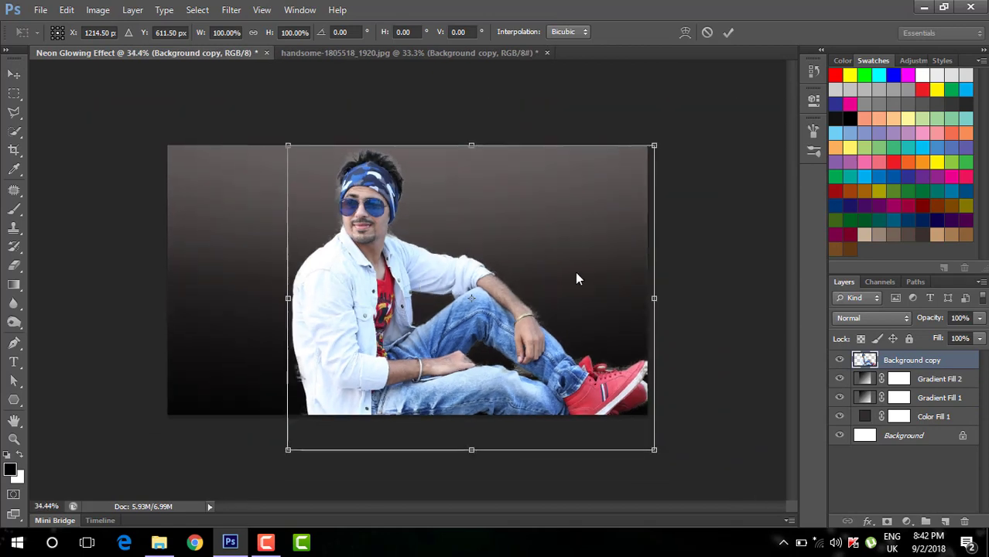
pyautogui.moveTo(640, 157); pyautogui.dragTo(623, 174)
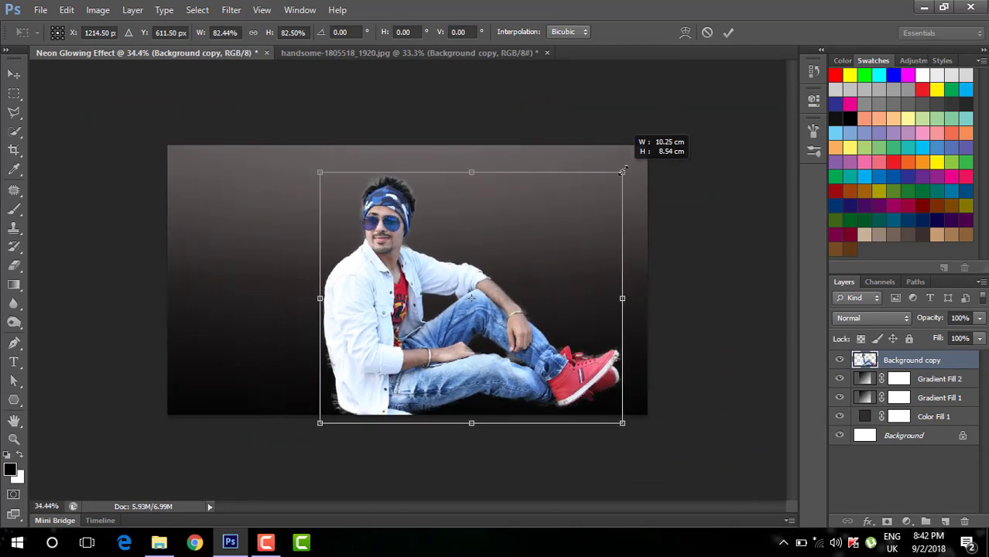
pyautogui.moveTo(507, 344); pyautogui.dragTo(467, 318)
pyautogui.moveTo(577, 153); pyautogui.dragTo(534, 186)
pyautogui.moveTo(455, 344); pyautogui.dragTo(436, 355)
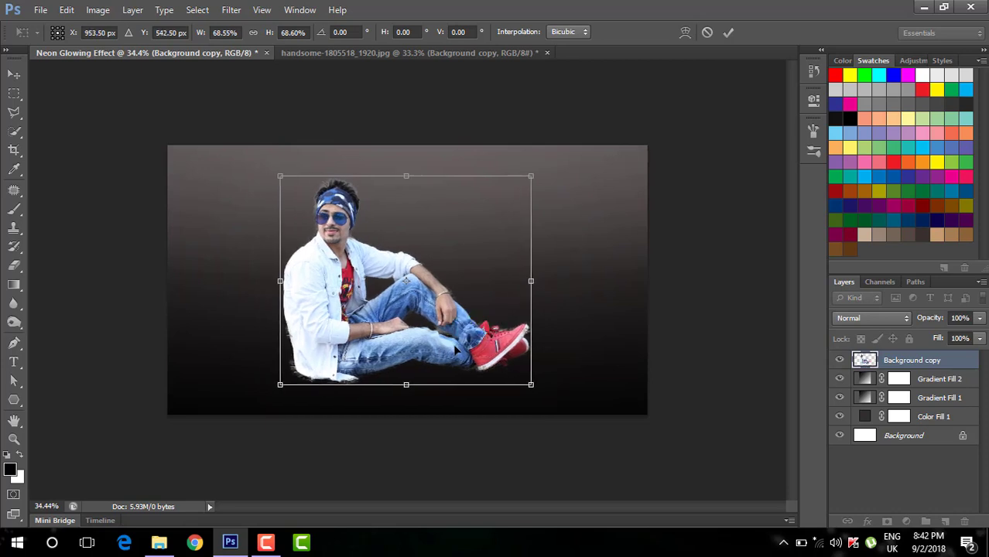
pyautogui.click(728, 32)
pyautogui.scroll(5, 293, 289)
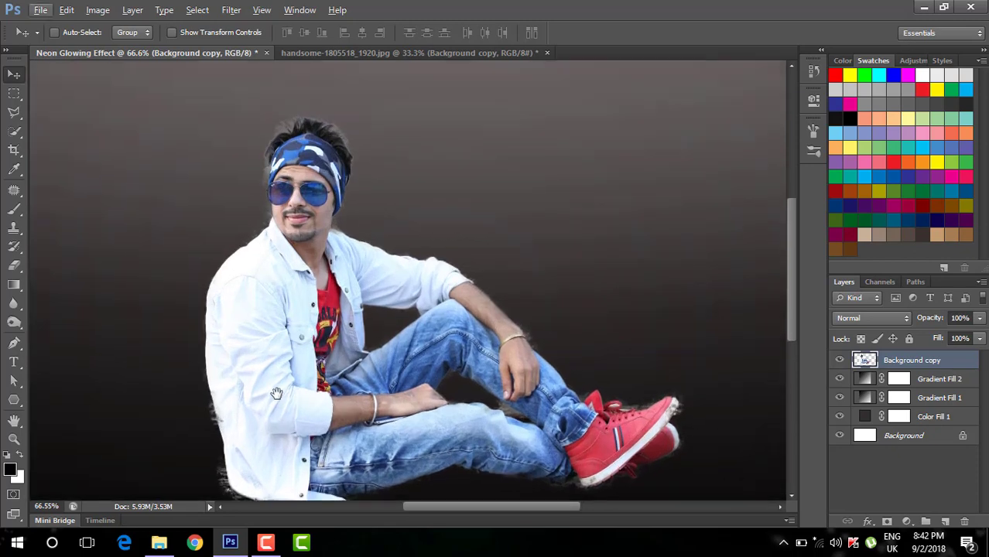
# - Erase the leftover rough fringe along the back and lower edge of the man's white jacket at 96% opacity
pyautogui.scroll(-5, 277, 393)
pyautogui.scroll(4, 273, 295)
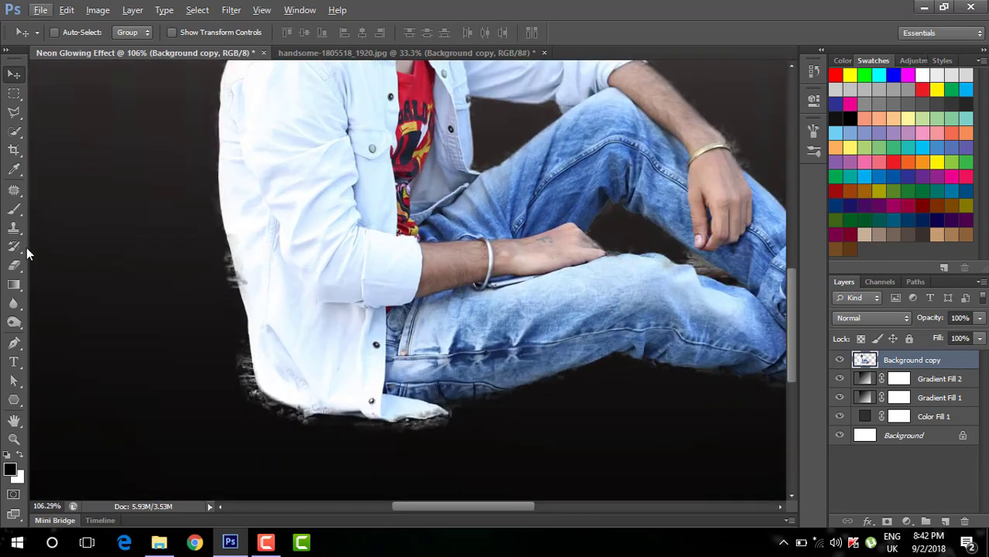
pyautogui.click(14, 265)
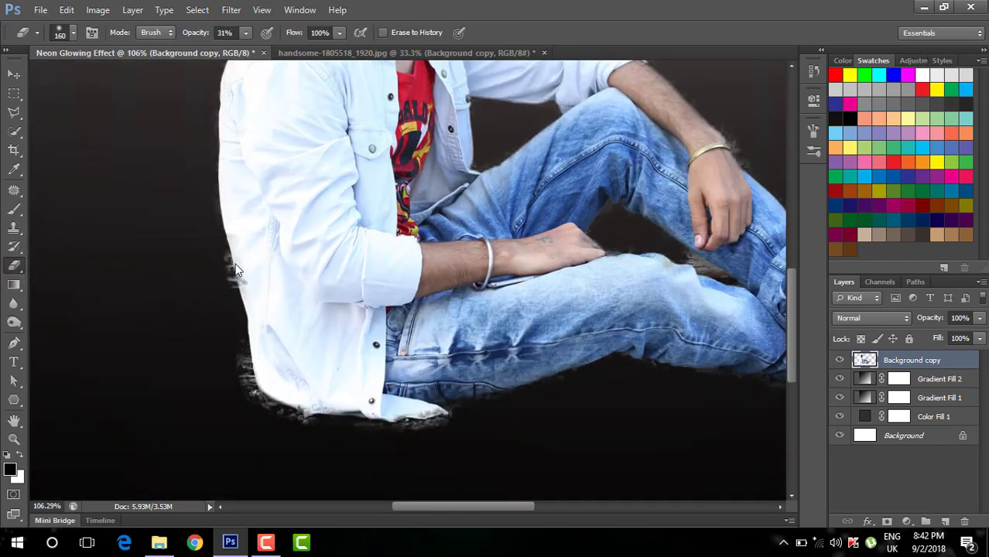
pyautogui.moveTo(236, 270)
pyautogui.mouseDown()
pyautogui.moveTo(195, 269)
pyautogui.moveTo(232, 247)
pyautogui.moveTo(221, 244)
pyautogui.moveTo(239, 277)
pyautogui.mouseUp()
pyautogui.scroll(3, 214, 274)
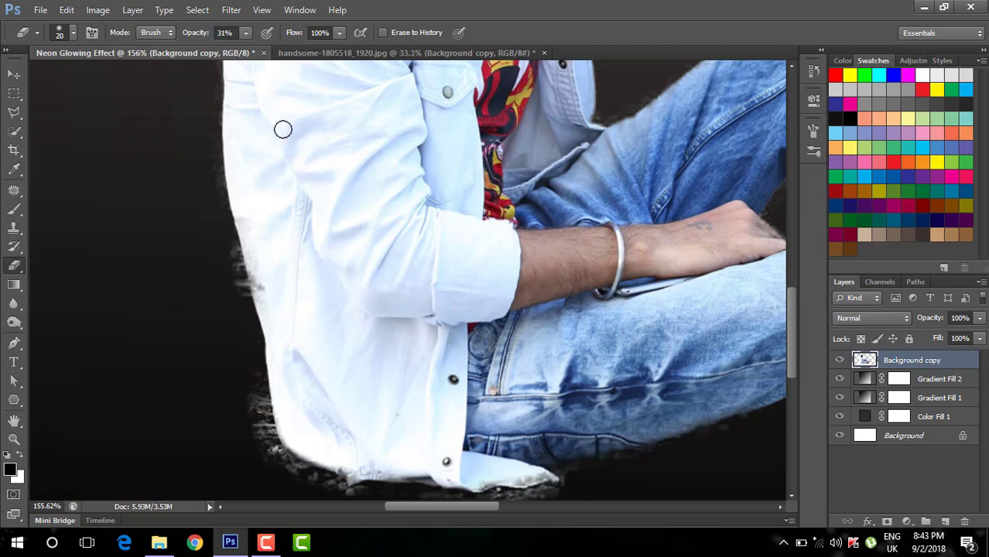
pyautogui.moveTo(197, 34); pyautogui.dragTo(252, 34)
pyautogui.moveTo(226, 249)
pyautogui.mouseDown()
pyautogui.moveTo(241, 298)
pyautogui.moveTo(226, 243)
pyautogui.moveTo(260, 368)
pyautogui.moveTo(242, 329)
pyautogui.moveTo(243, 315)
pyautogui.moveTo(254, 350)
pyautogui.moveTo(247, 310)
pyautogui.moveTo(256, 350)
pyautogui.moveTo(257, 437)
pyautogui.moveTo(268, 468)
pyautogui.moveTo(263, 425)
pyautogui.moveTo(271, 453)
pyautogui.mouseUp()
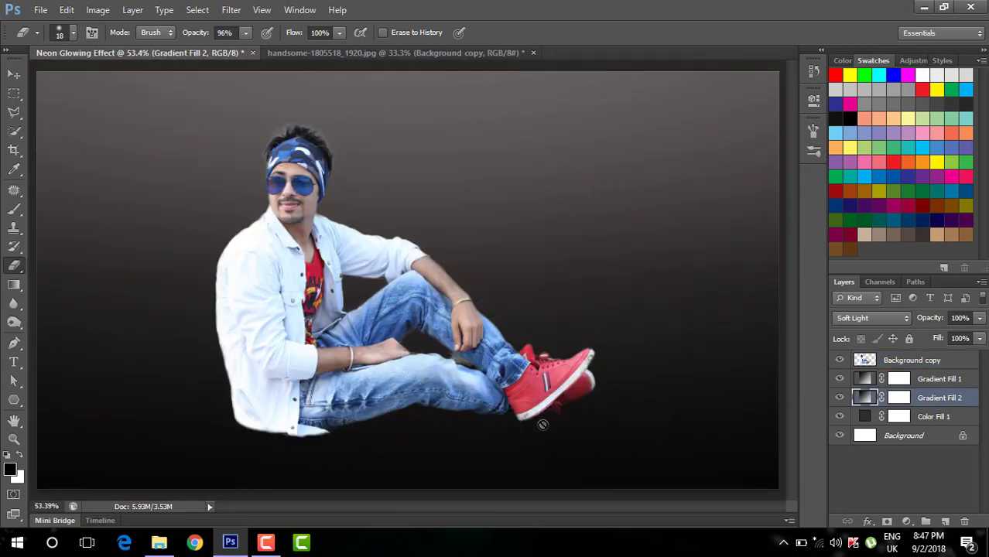
# - Change the Gradient Fill 1 layer's gradient to an opaque white-to-black gradient
pyautogui.doubleClick(865, 379)
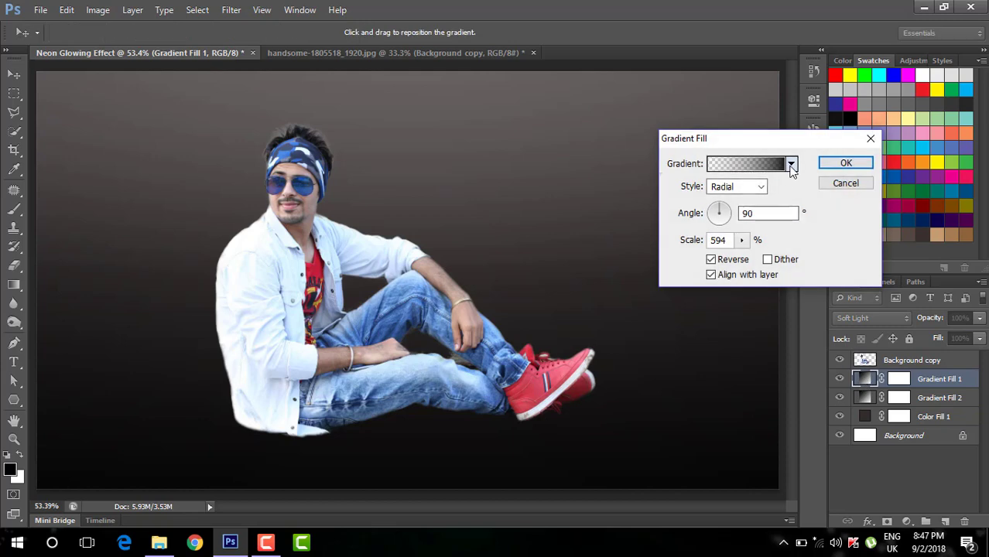
pyautogui.click(790, 164)
pyautogui.click(728, 194)
pyautogui.click(814, 140)
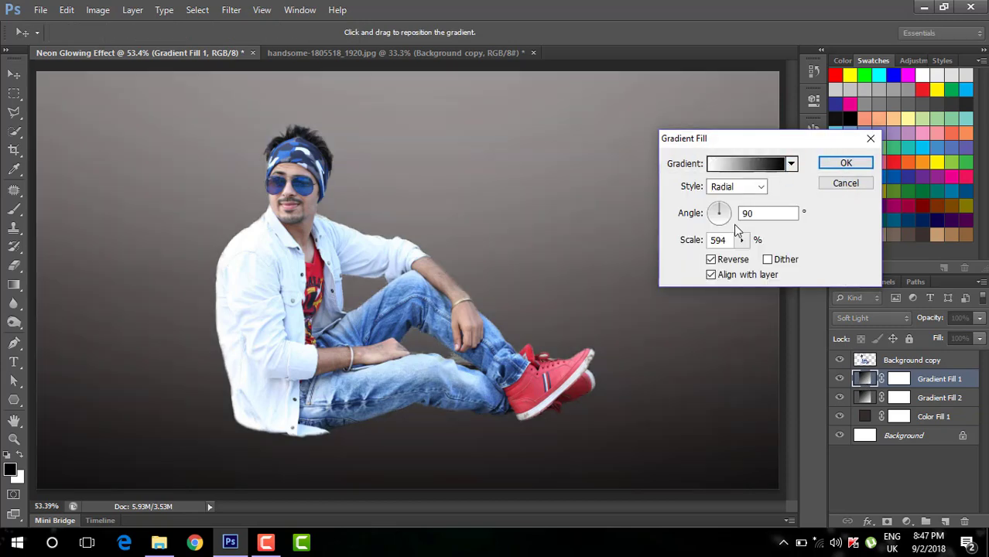
# - Set the radial gradient's scale to 219%, place its light area behind the man's head and shoulders, and apply the fill
pyautogui.write('100')
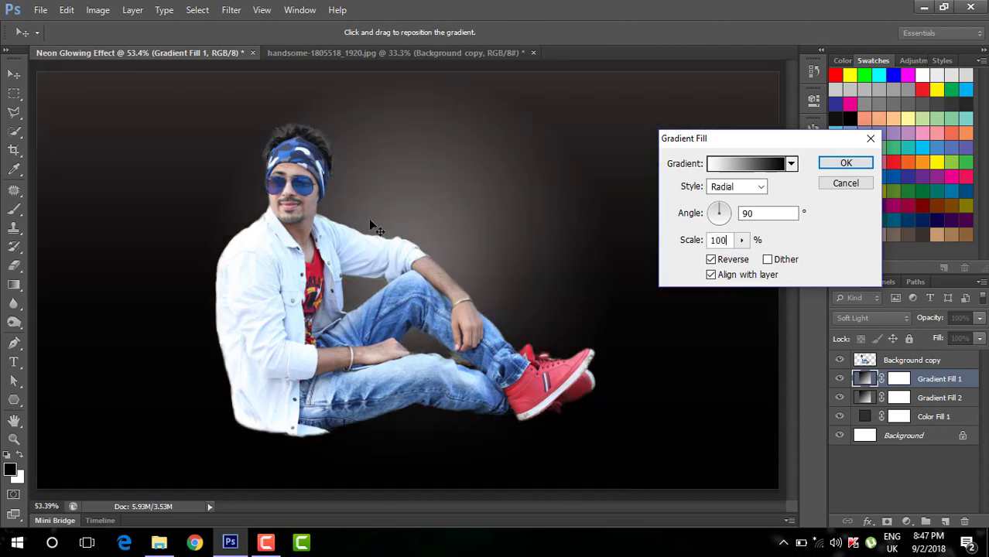
pyautogui.moveTo(370, 220); pyautogui.dragTo(245, 162)
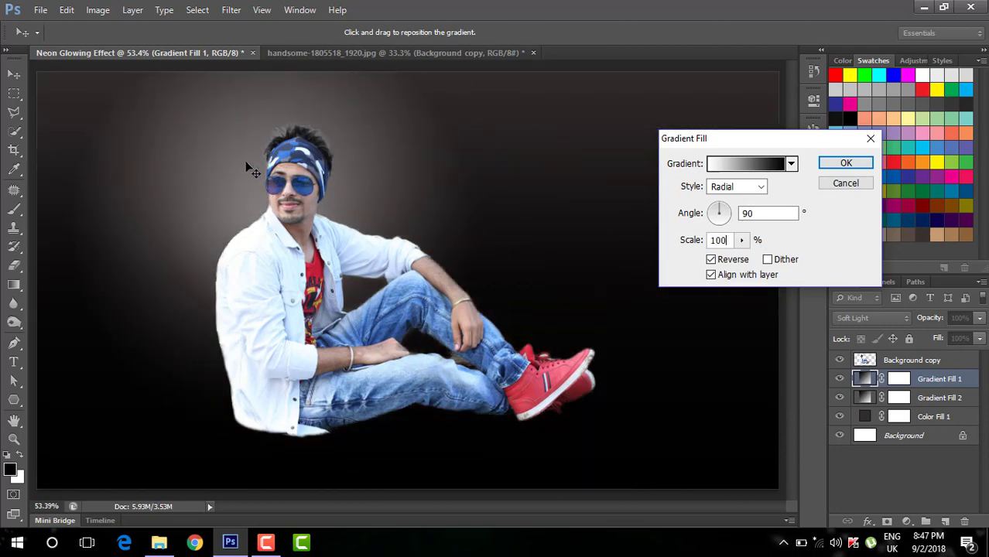
pyautogui.click(742, 241)
pyautogui.moveTo(745, 257); pyautogui.dragTo(748, 256)
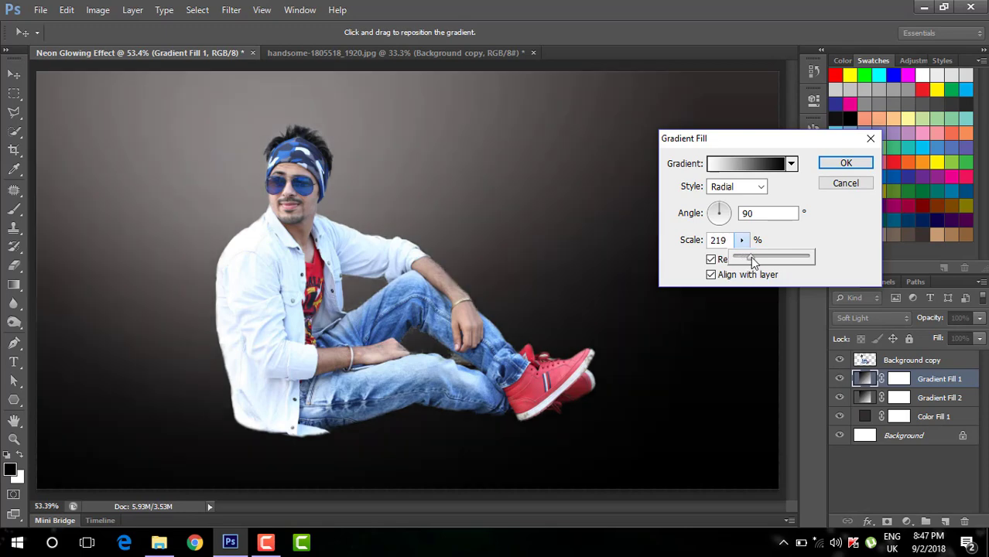
pyautogui.moveTo(243, 192); pyautogui.dragTo(239, 221)
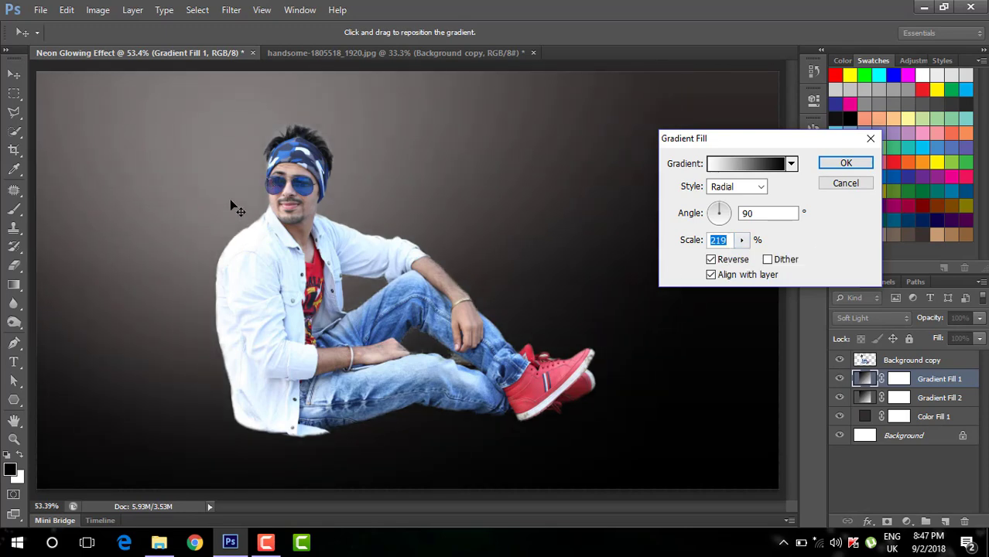
pyautogui.moveTo(534, 189); pyautogui.dragTo(534, 189)
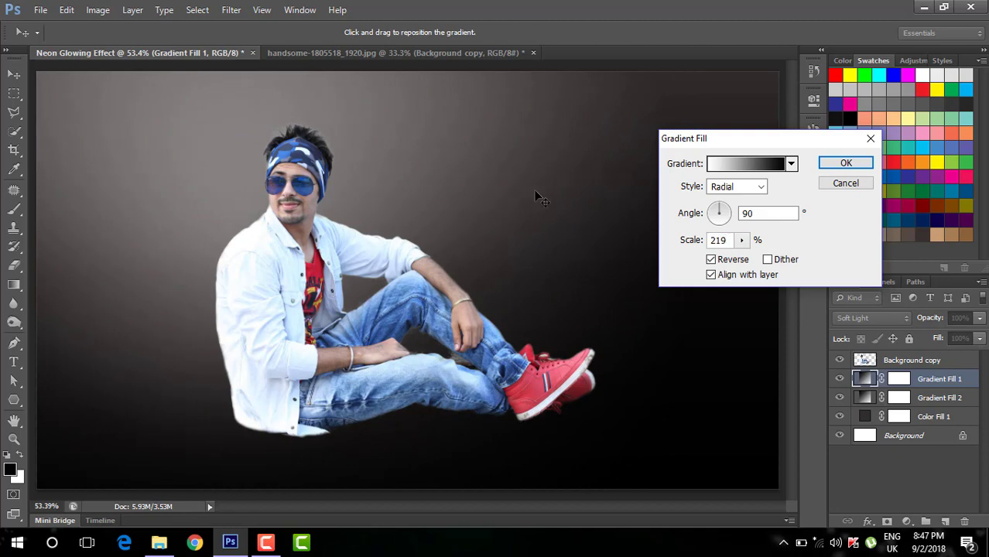
pyautogui.click(846, 164)
pyautogui.press('e')
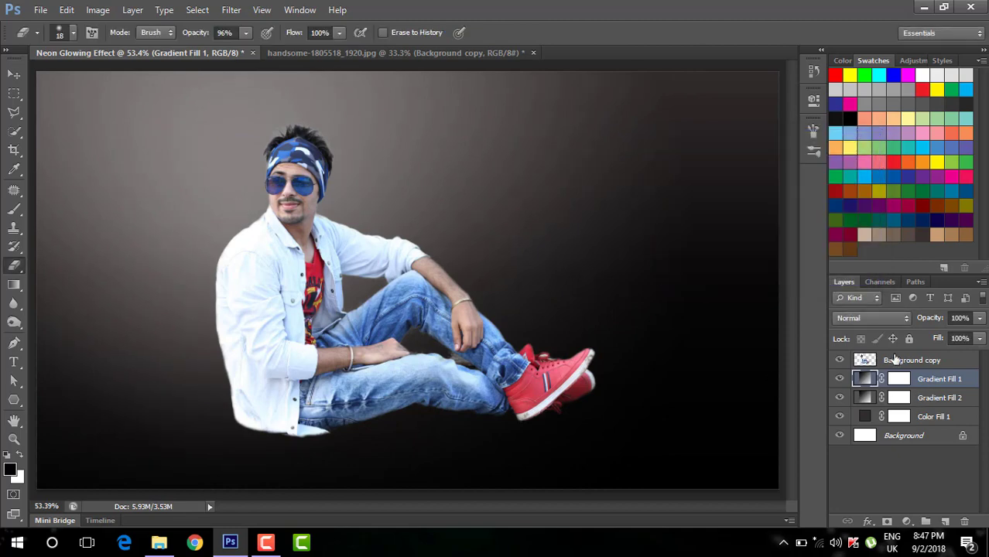
# - Move the cut-out man on the Background copy layer further toward the canvas's left side
pyautogui.click(894, 360)
pyautogui.click(14, 74)
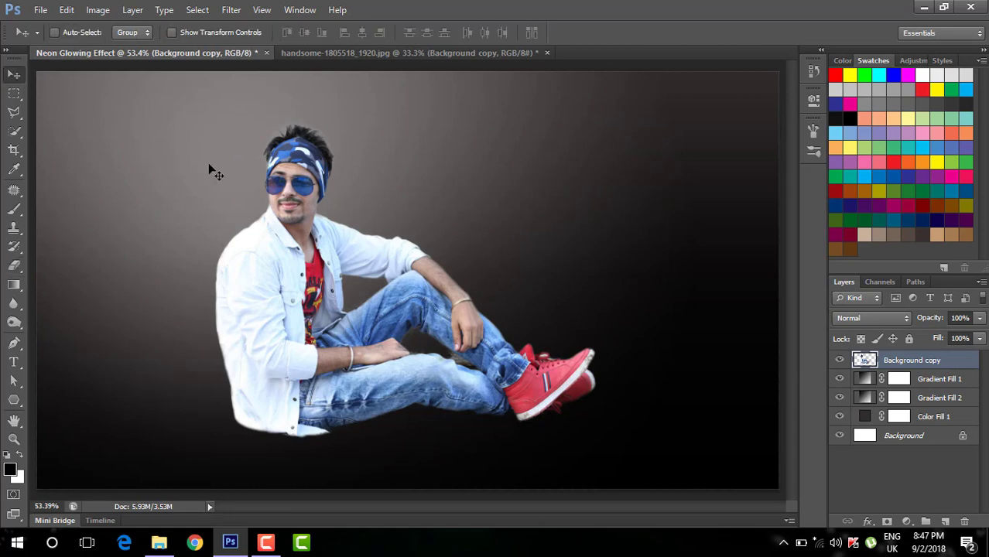
pyautogui.moveTo(280, 318); pyautogui.dragTo(213, 315)
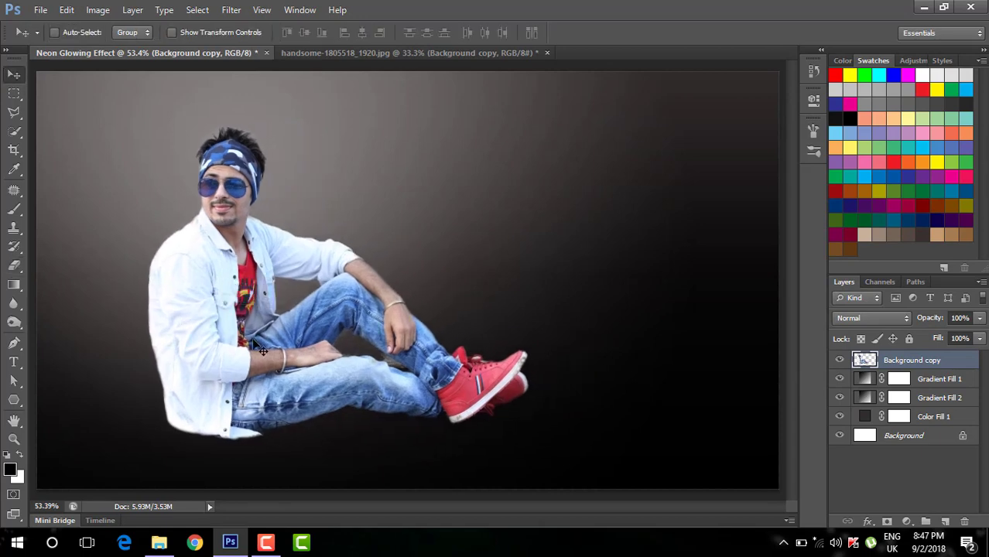
# - Apply a Shadows/Highlights adjustment to the man with shadows at about 7% and highlights at 35%
pyautogui.click(98, 9)
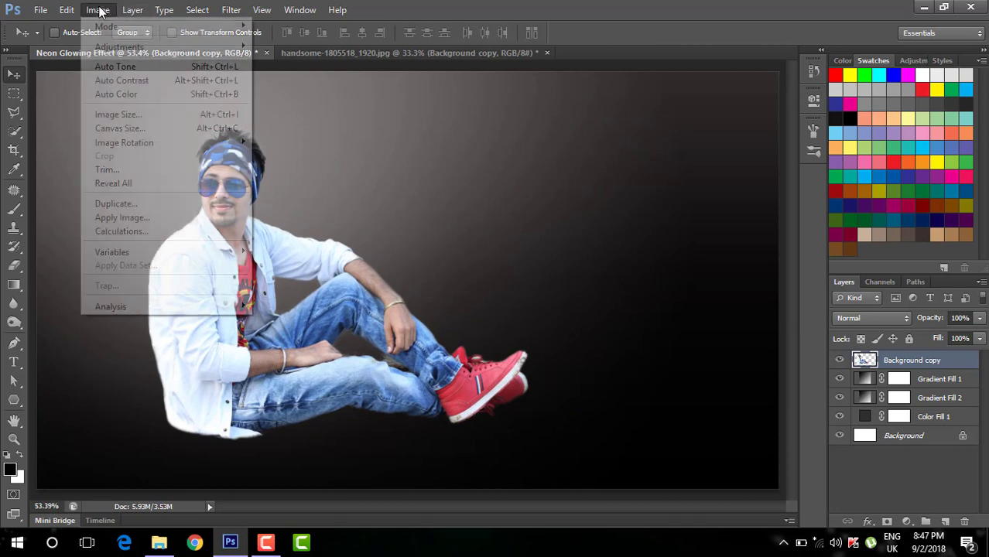
pyautogui.moveTo(137, 48)
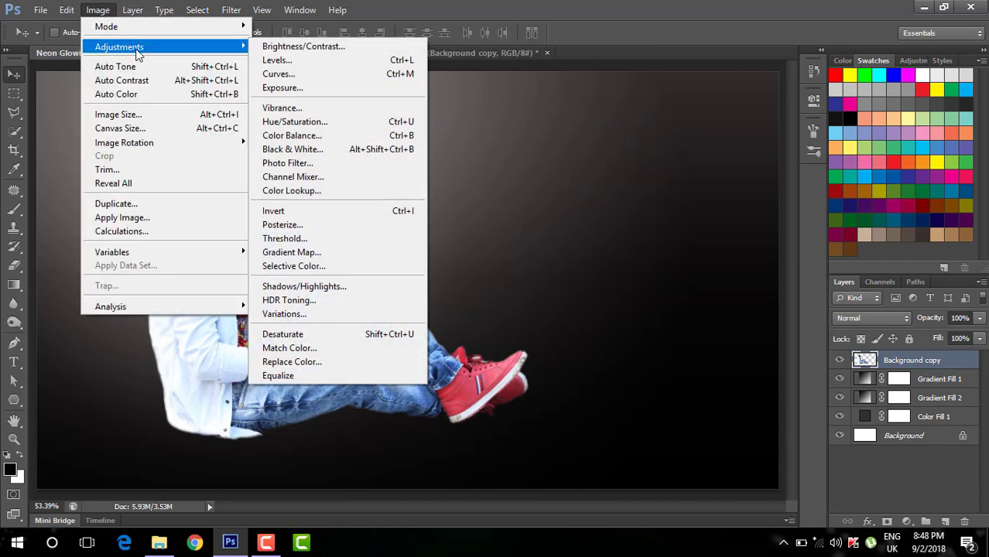
pyautogui.click(317, 288)
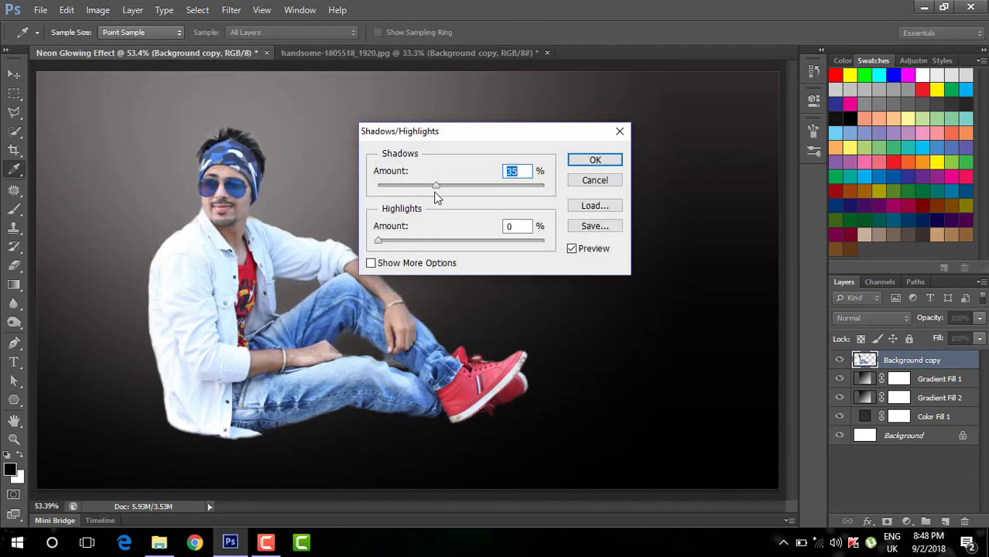
pyautogui.moveTo(370, 190); pyautogui.dragTo(371, 190)
pyautogui.moveTo(381, 240); pyautogui.dragTo(437, 240)
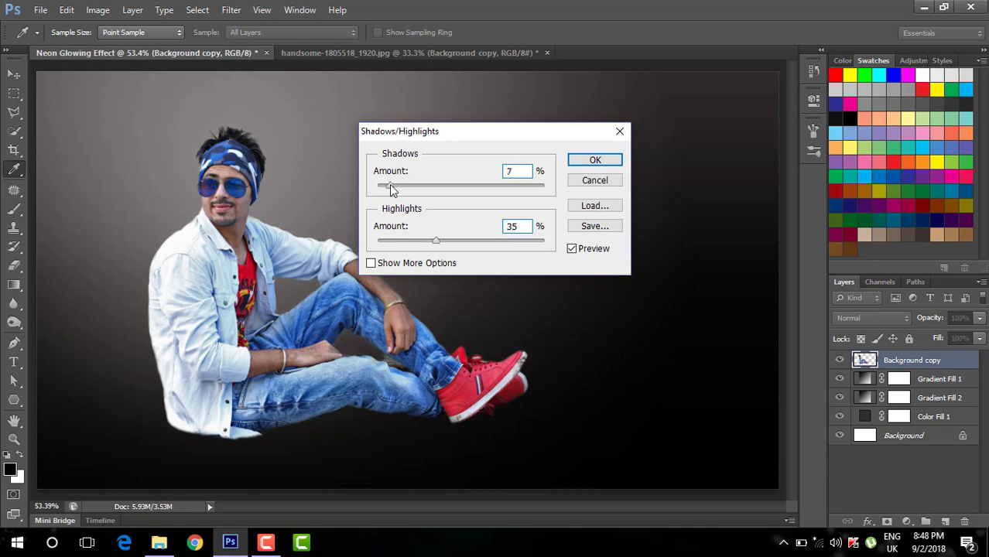
pyautogui.moveTo(389, 186); pyautogui.dragTo(387, 190)
pyautogui.click(586, 162)
pyautogui.press('v')
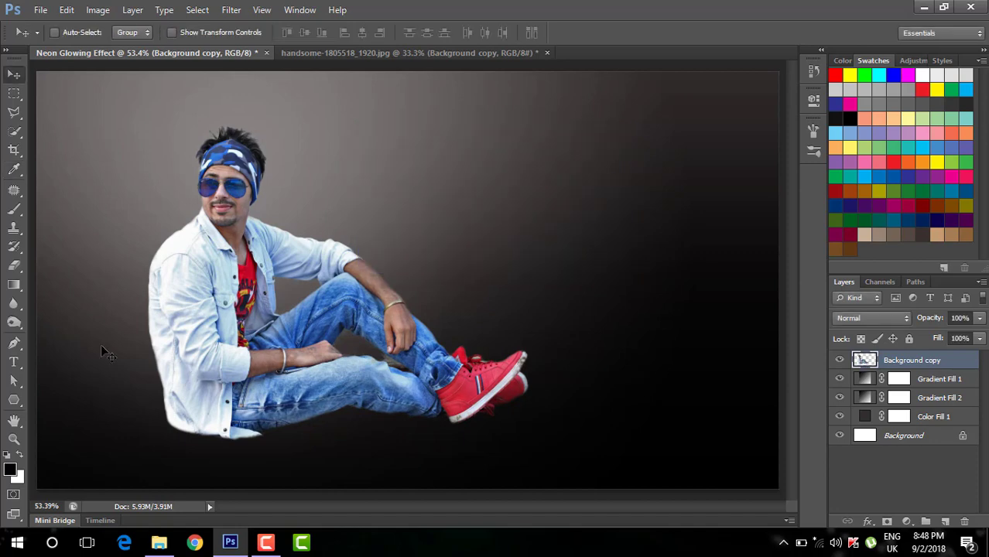
# - Burn the midtones of the man's jeans, jacket, face and arms with a 70-pixel brush at 50% exposure
pyautogui.click(14, 323)
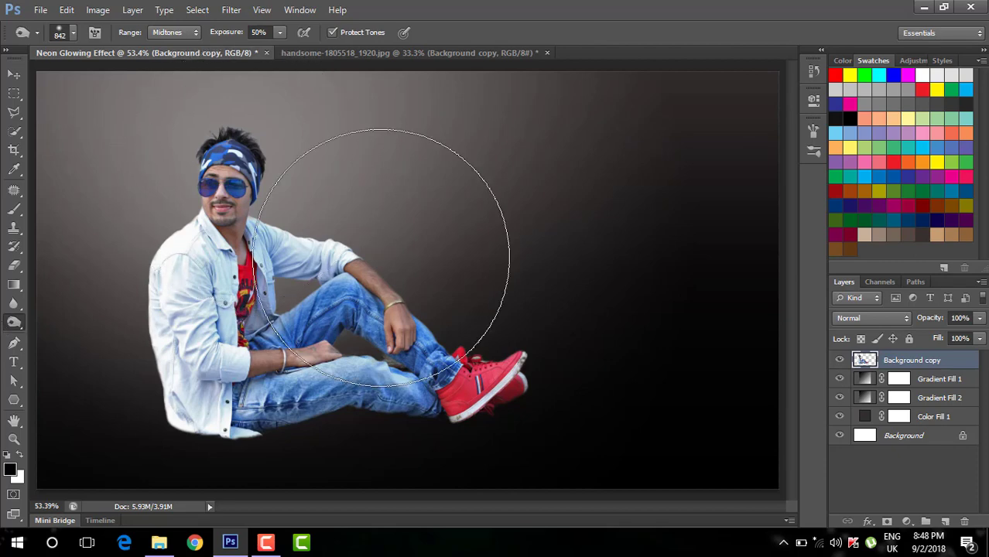
pyautogui.moveTo(381, 257); pyautogui.dragTo(244, 263)
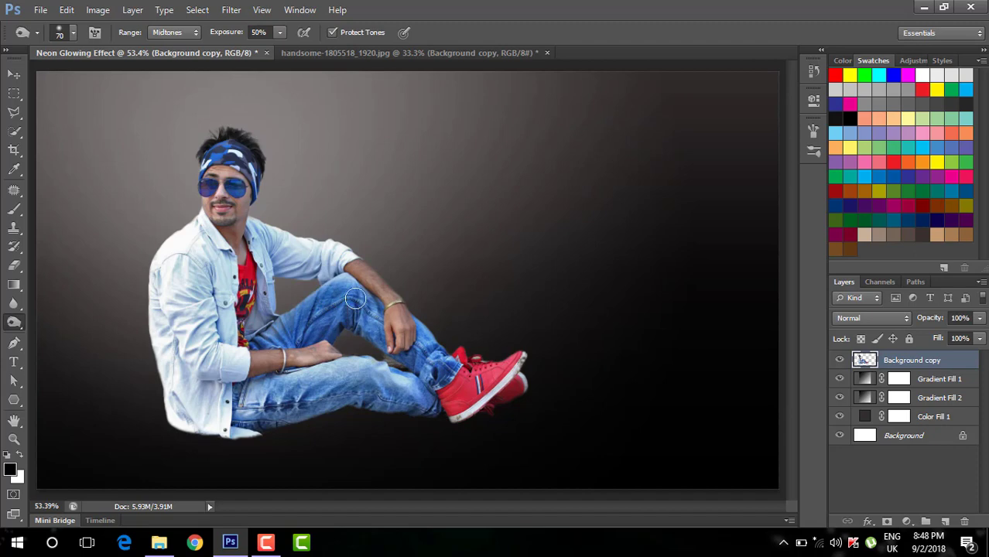
pyautogui.moveTo(432, 378)
pyautogui.mouseDown()
pyautogui.moveTo(291, 385)
pyautogui.moveTo(254, 411)
pyautogui.moveTo(377, 399)
pyautogui.mouseUp()
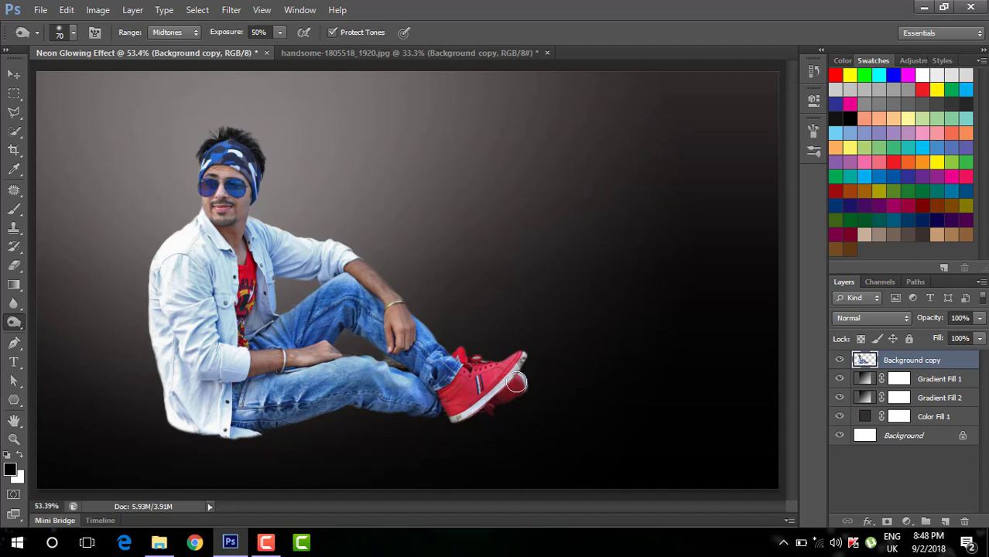
pyautogui.moveTo(257, 420)
pyautogui.mouseDown()
pyautogui.moveTo(290, 409)
pyautogui.moveTo(231, 400)
pyautogui.mouseUp()
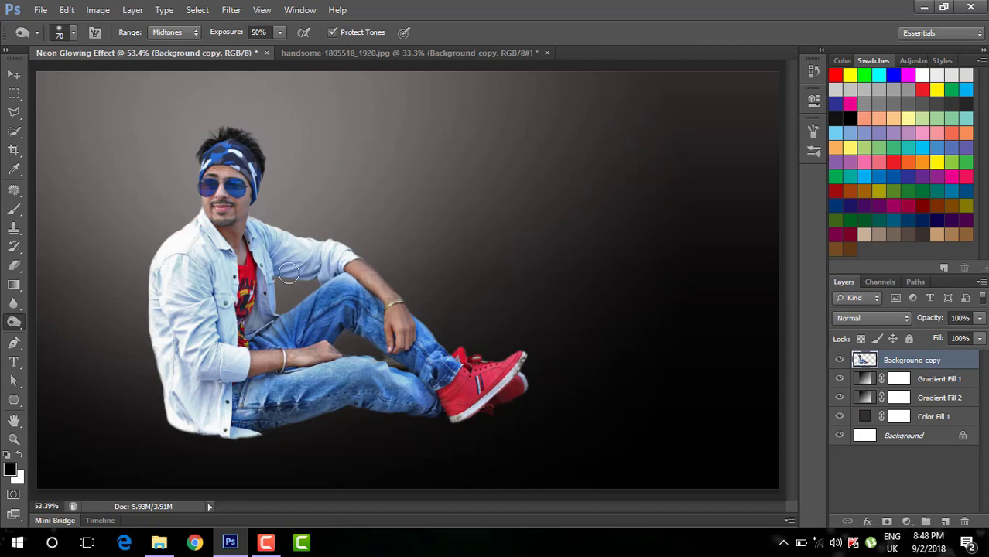
pyautogui.moveTo(350, 284); pyautogui.dragTo(323, 293)
pyautogui.moveTo(268, 330); pyautogui.dragTo(318, 311)
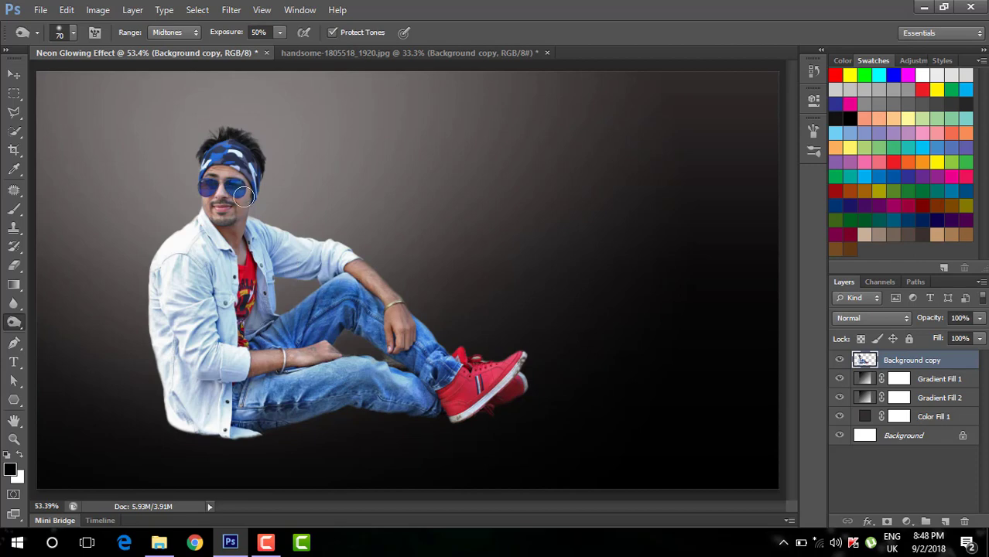
pyautogui.moveTo(243, 196)
pyautogui.mouseDown()
pyautogui.moveTo(206, 187)
pyautogui.moveTo(225, 203)
pyautogui.moveTo(217, 175)
pyautogui.moveTo(244, 196)
pyautogui.moveTo(222, 220)
pyautogui.moveTo(209, 204)
pyautogui.moveTo(230, 218)
pyautogui.moveTo(221, 198)
pyautogui.moveTo(250, 264)
pyautogui.mouseUp()
pyautogui.moveTo(380, 287); pyautogui.dragTo(372, 279)
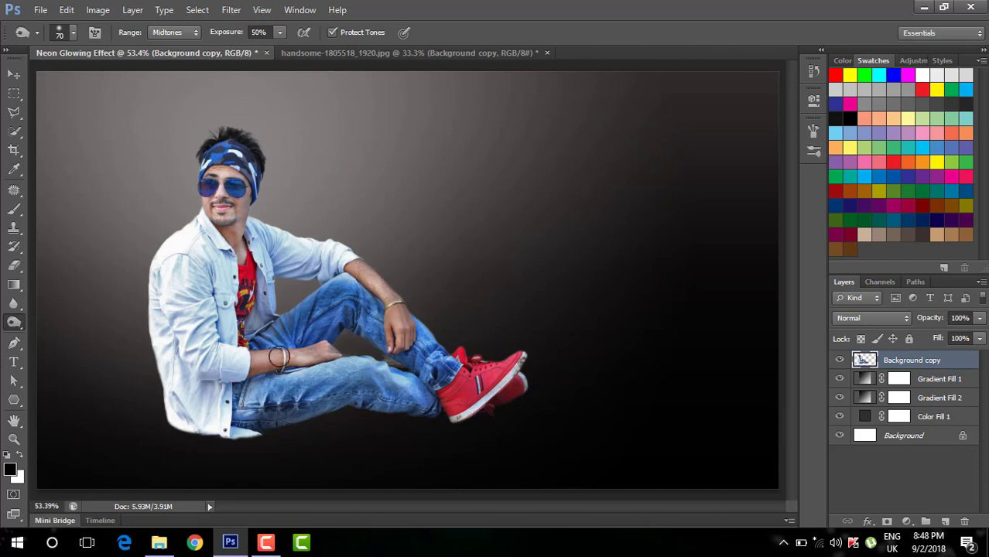
pyautogui.moveTo(278, 357)
pyautogui.mouseDown()
pyautogui.moveTo(268, 362)
pyautogui.moveTo(282, 371)
pyautogui.mouseUp()
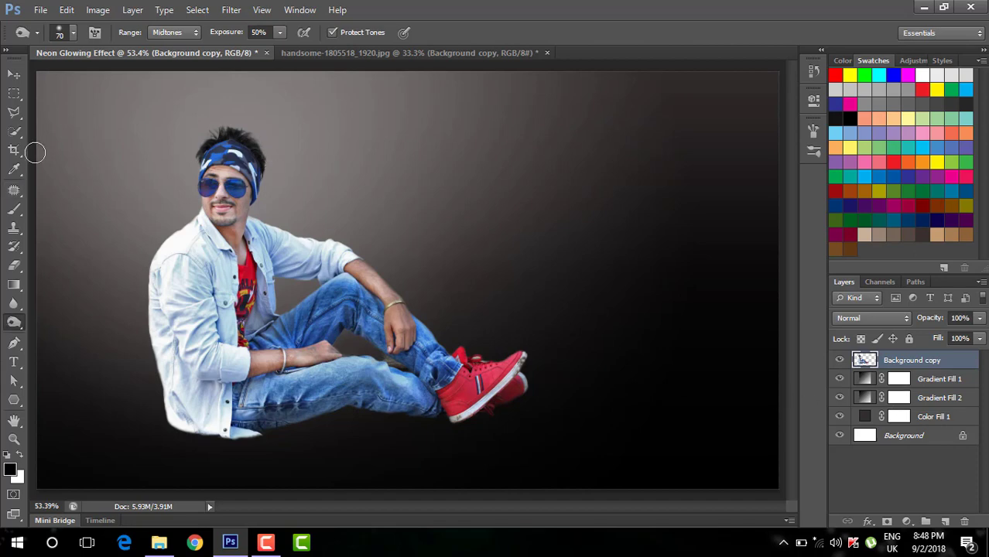
# - Set up the Polygon tool for a three-sided shape with a green 3 pt stroke
pyautogui.click(13, 403)
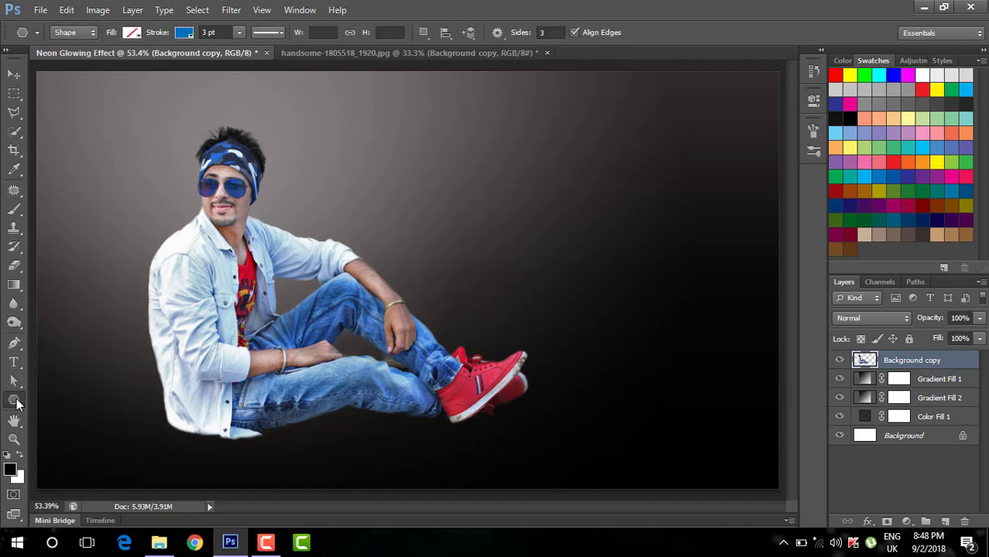
pyautogui.click(188, 38)
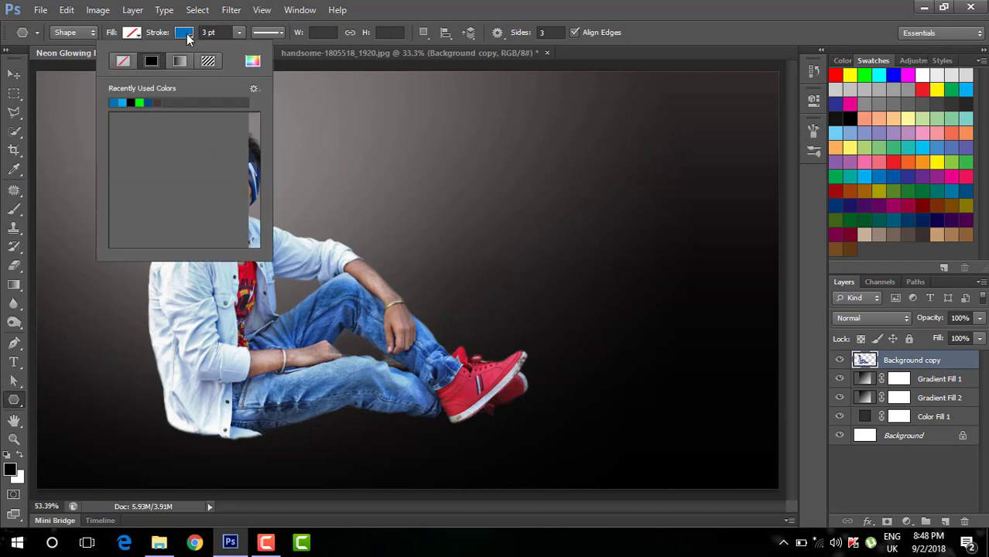
pyautogui.click(157, 151)
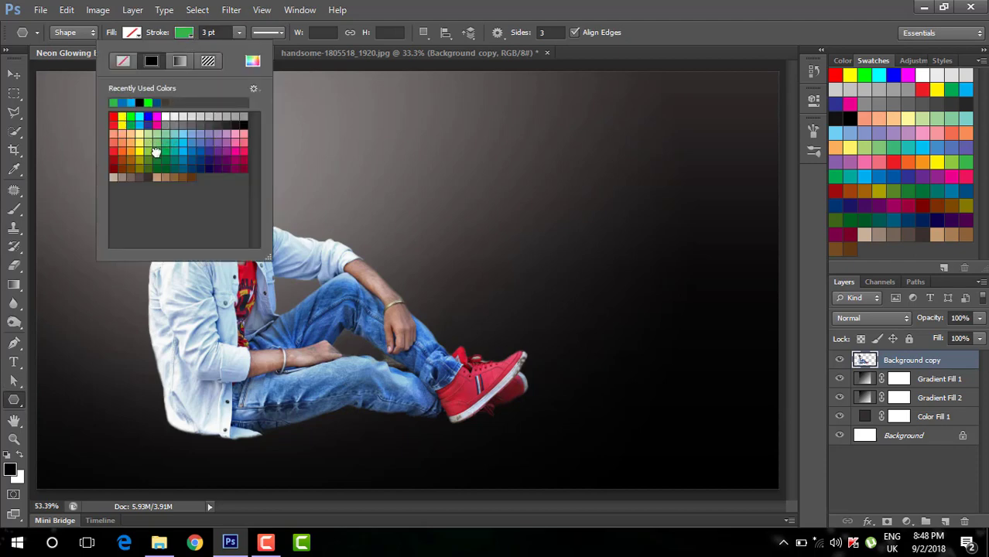
pyautogui.click(608, 6)
pyautogui.click(551, 32)
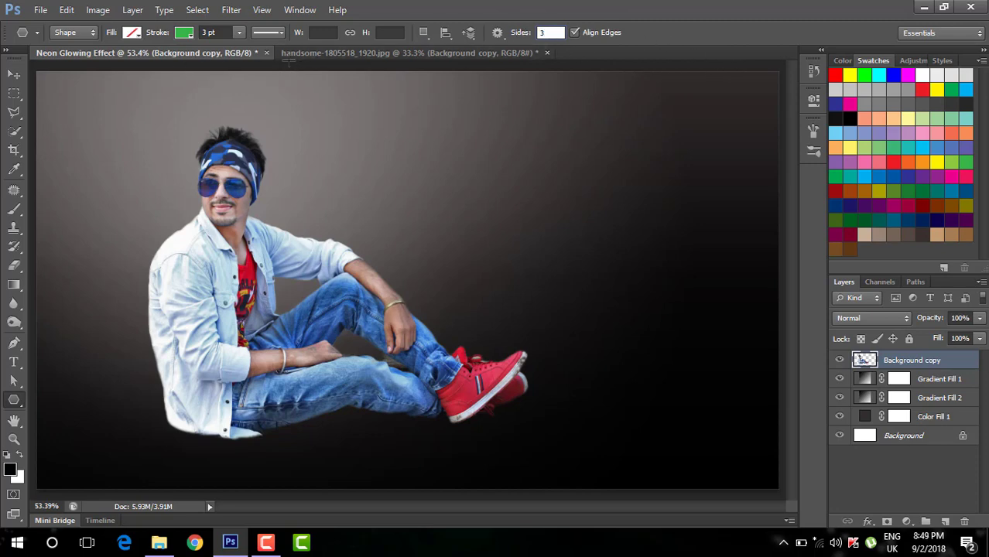
# - Set the polygon's stroke alignment to outside and its corners to round
pyautogui.click(280, 32)
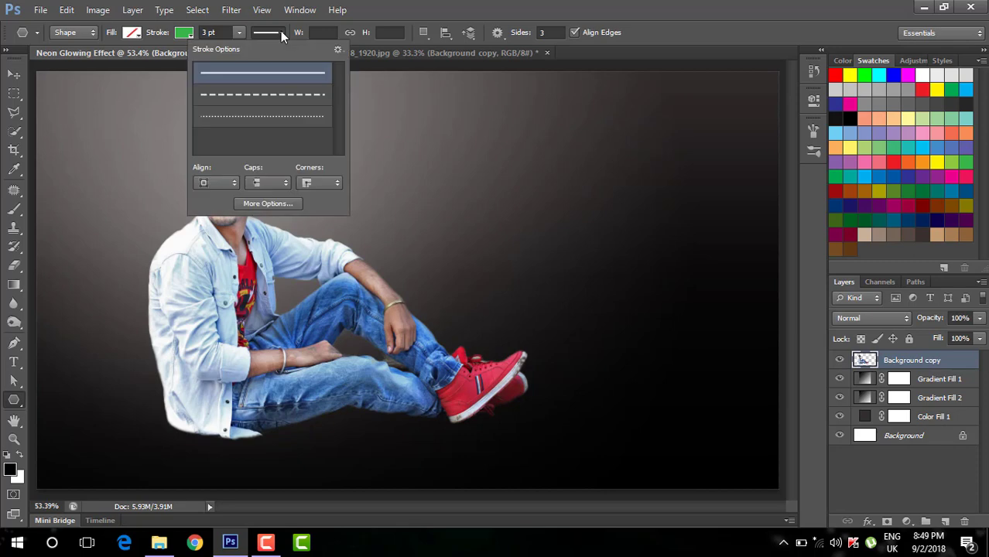
pyautogui.click(226, 183)
pyautogui.click(216, 220)
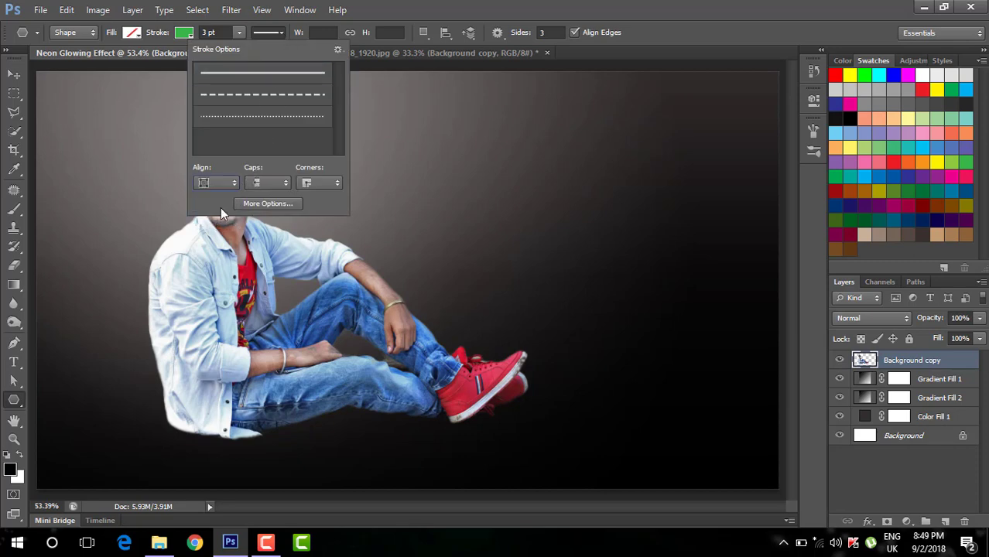
pyautogui.click(233, 183)
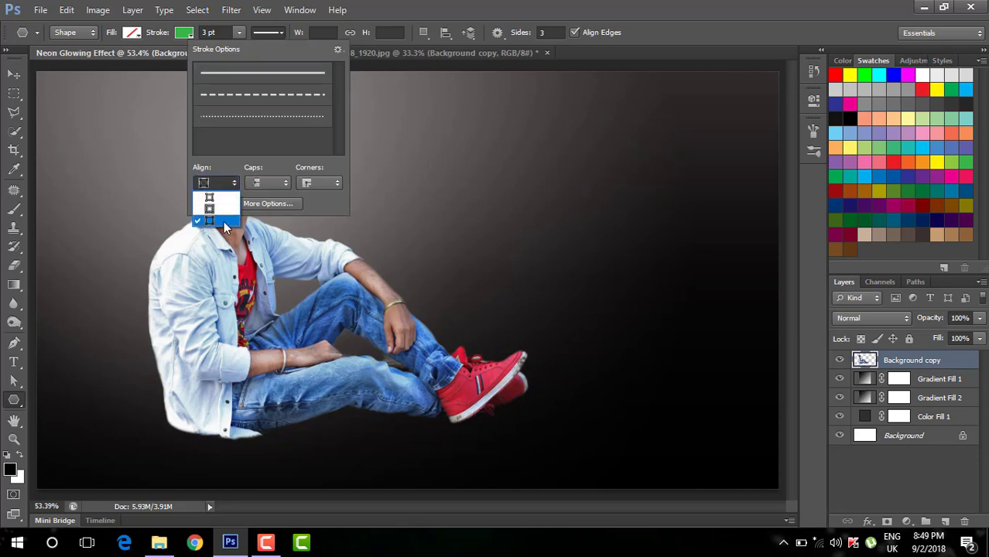
pyautogui.click(216, 221)
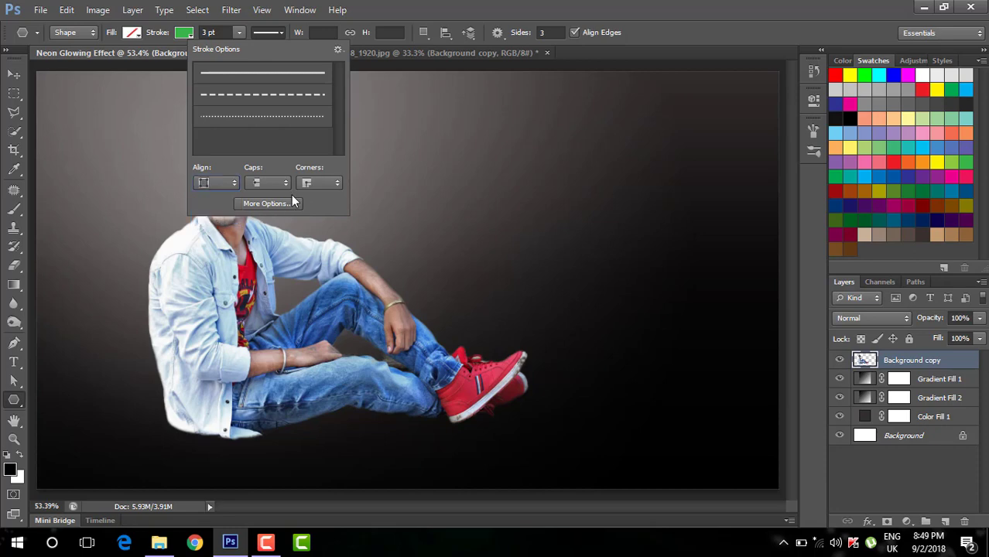
pyautogui.click(330, 186)
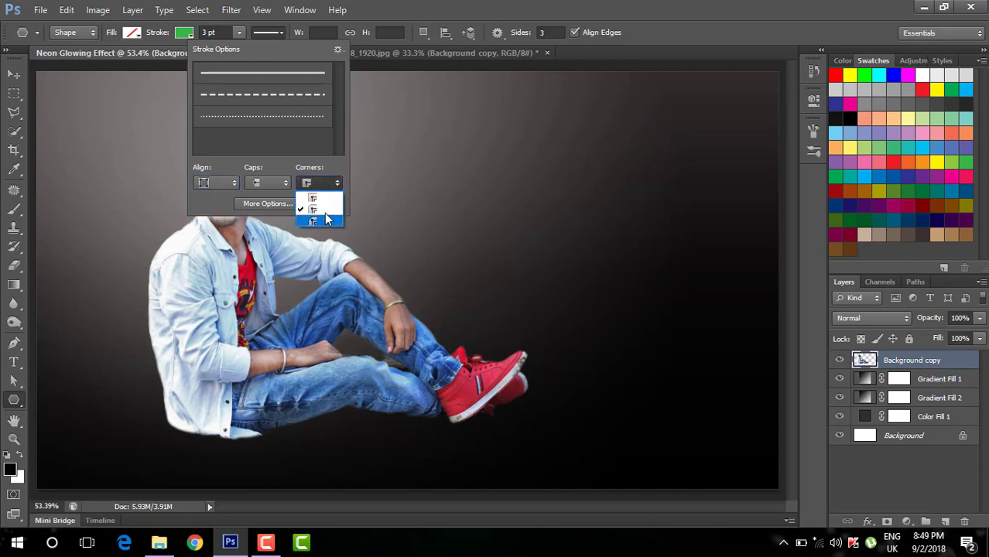
pyautogui.click(326, 219)
pyautogui.click(656, 5)
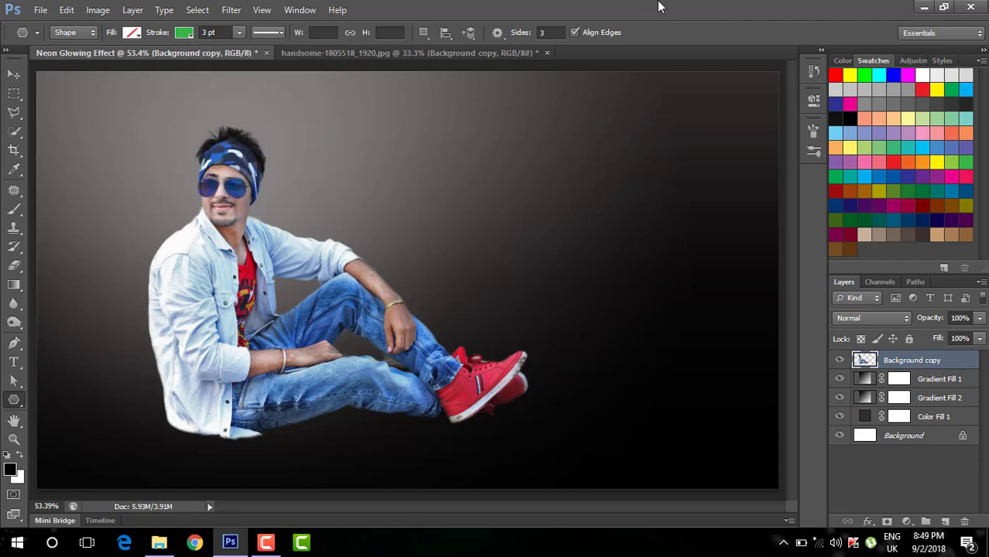
# - Draw a tilted triangle about 600 by 588 px beside the man's head with a 5 pt green stroke
pyautogui.doubleClick(204, 33)
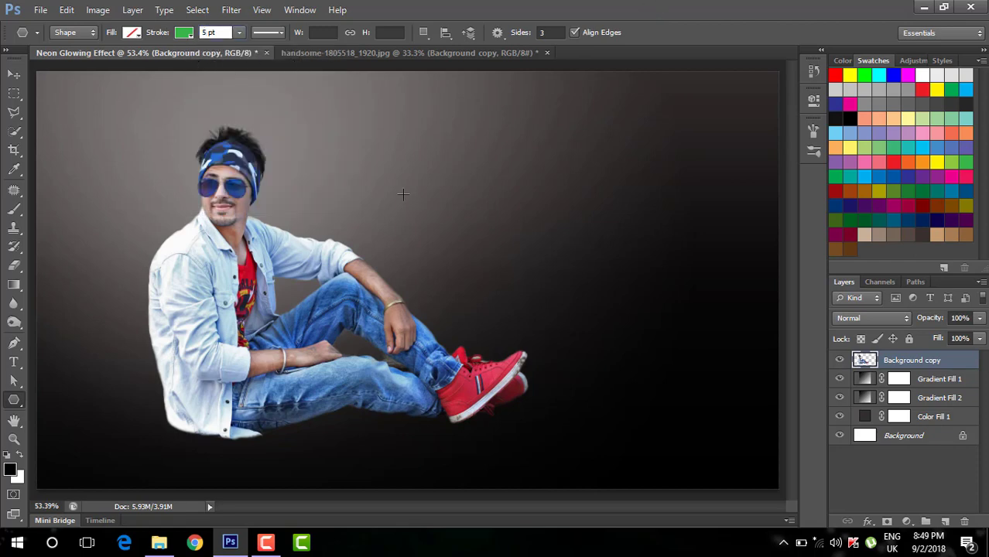
pyautogui.write('5')
pyautogui.moveTo(392, 176)
pyautogui.mouseDown()
pyautogui.moveTo(513, 271)
pyautogui.moveTo(452, 251)
pyautogui.moveTo(414, 303)
pyautogui.moveTo(426, 315)
pyautogui.mouseUp()
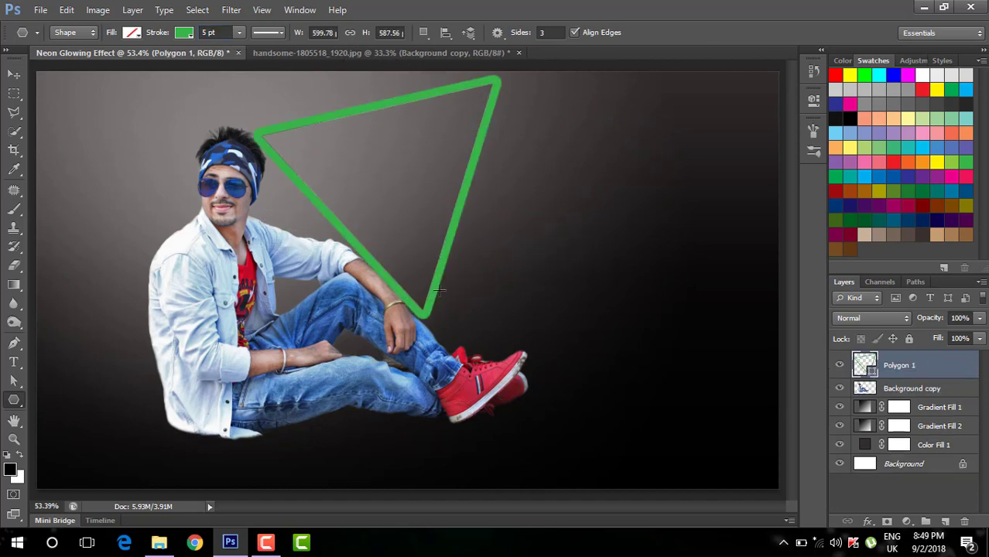
# - Move the green triangle over the man's face and torso and rasterize the Polygon 1 layer
pyautogui.click(13, 74)
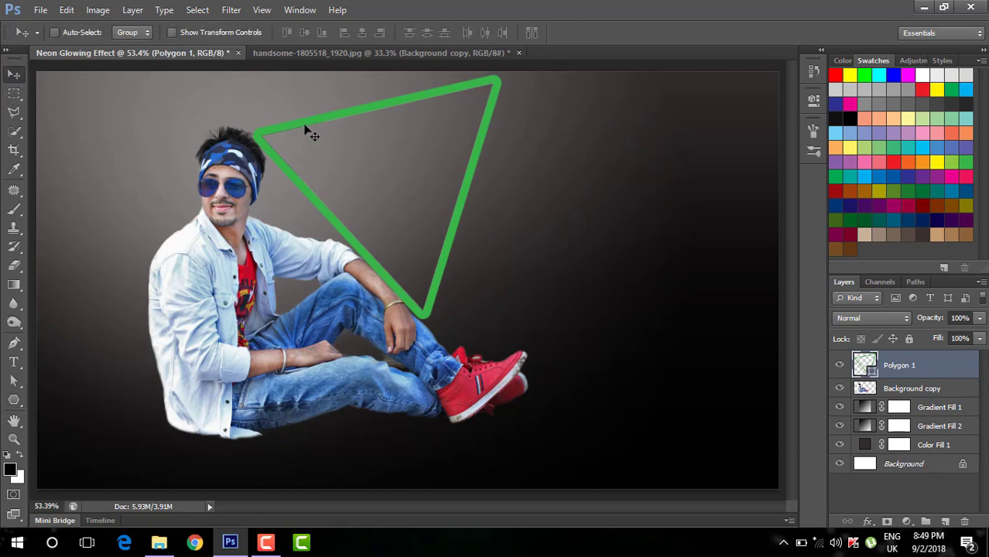
pyautogui.moveTo(340, 118); pyautogui.dragTo(186, 195)
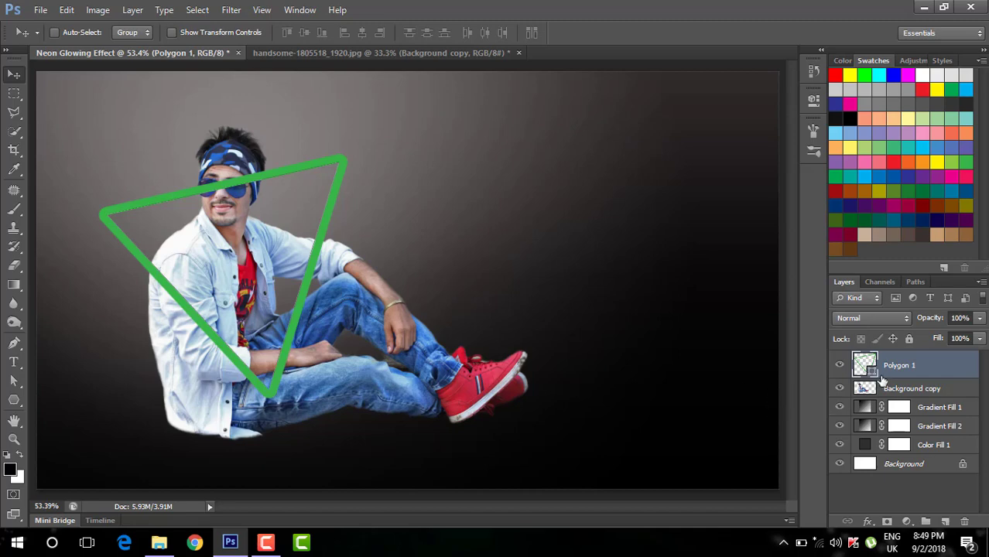
pyautogui.rightClick(902, 366)
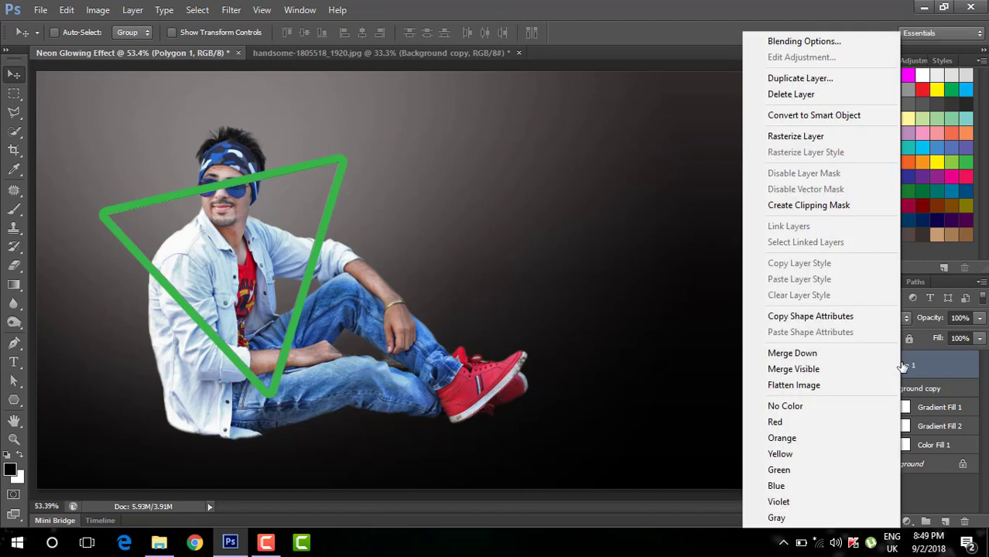
pyautogui.click(796, 136)
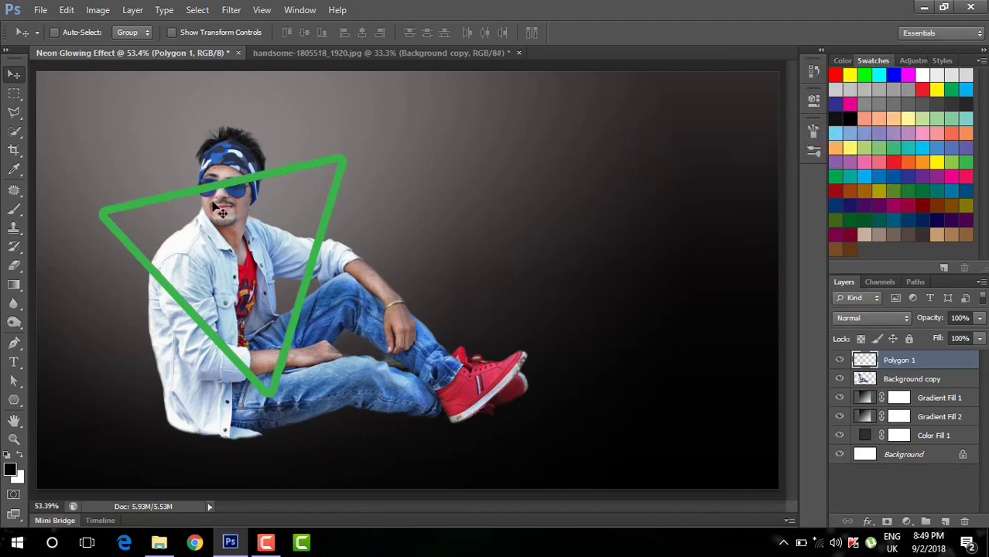
# - Load the man's outline from the Background copy layer as a selection and erase the triangle across his face and headband
pyautogui.scroll(4, 296, 275)
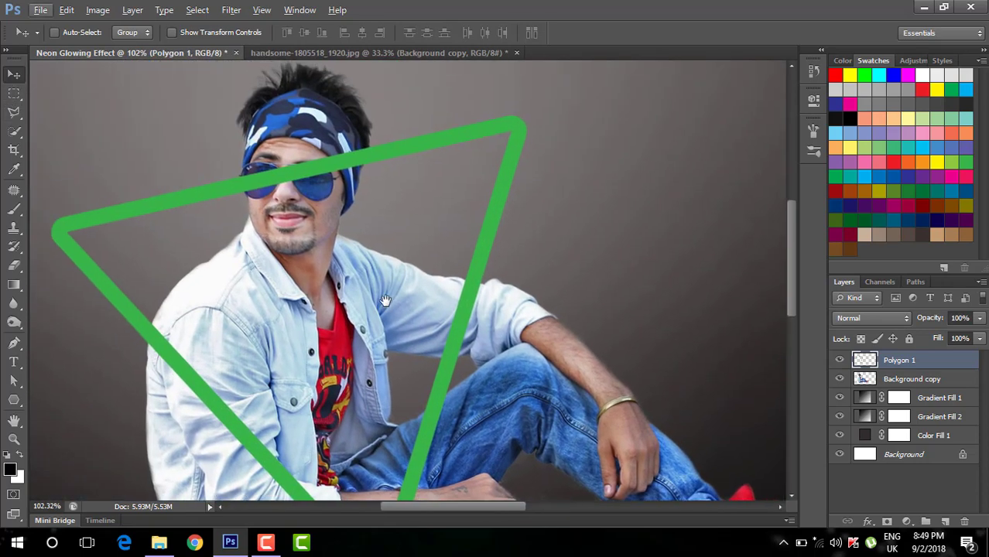
pyautogui.moveTo(385, 300); pyautogui.dragTo(445, 307)
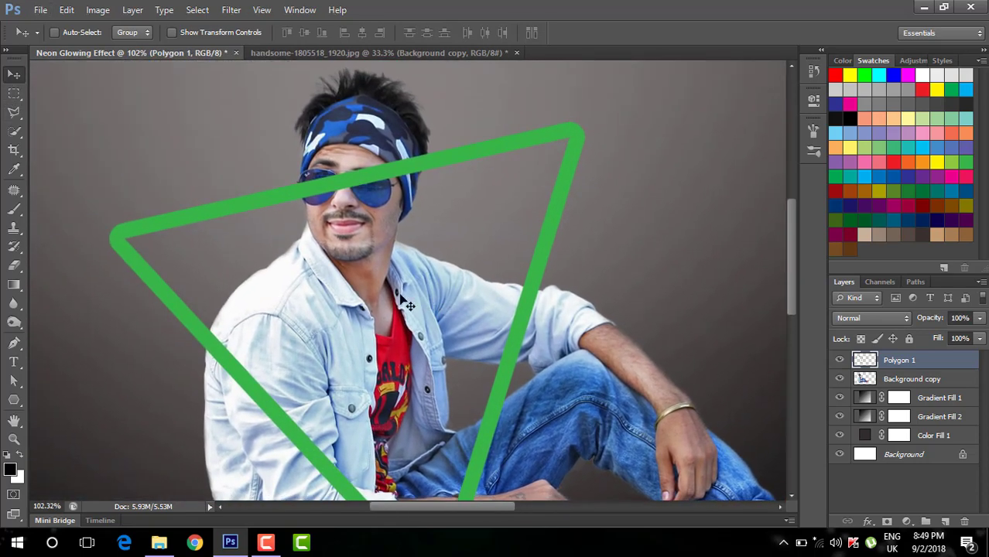
pyautogui.scroll(2, 344, 194)
pyautogui.scroll(2, 341, 188)
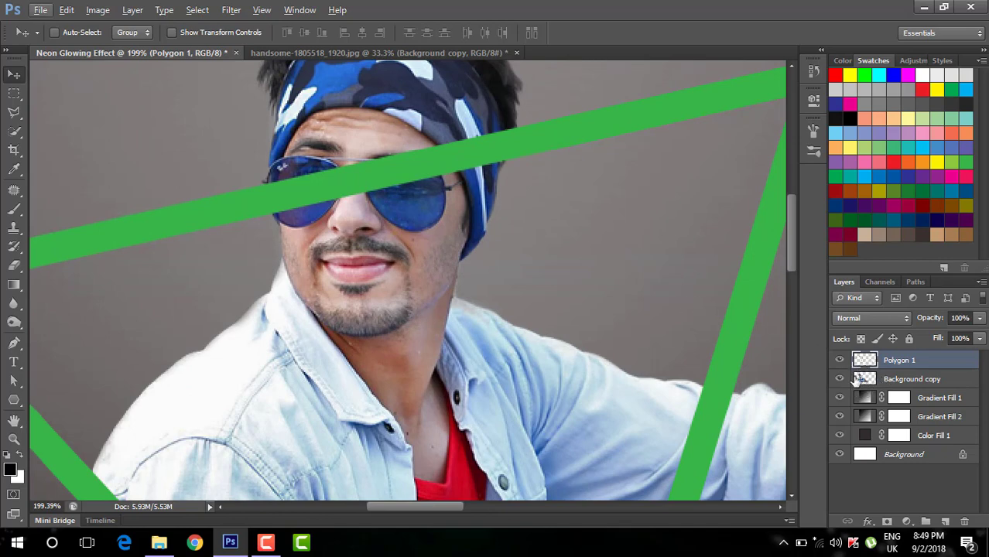
pyautogui.click(840, 380)
pyautogui.click(841, 381)
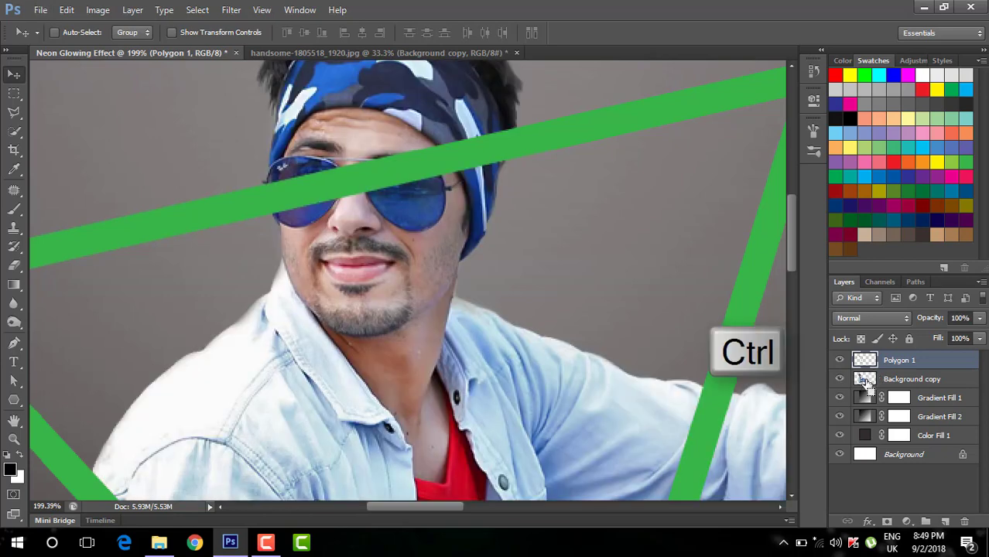
pyautogui.keyDown('ctrl'); pyautogui.click(865, 383); pyautogui.keyUp('ctrl')
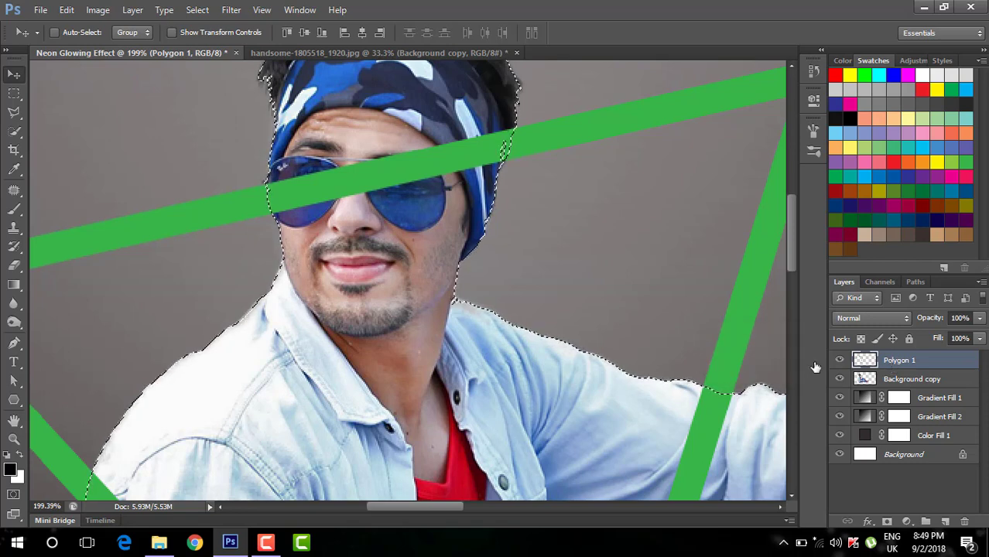
pyautogui.click(14, 265)
pyautogui.moveTo(305, 190)
pyautogui.mouseDown()
pyautogui.moveTo(283, 184)
pyautogui.moveTo(278, 201)
pyautogui.moveTo(273, 188)
pyautogui.moveTo(287, 218)
pyautogui.moveTo(285, 172)
pyautogui.moveTo(308, 173)
pyautogui.moveTo(330, 156)
pyautogui.moveTo(388, 244)
pyautogui.moveTo(399, 205)
pyautogui.moveTo(409, 229)
pyautogui.moveTo(430, 195)
pyautogui.moveTo(432, 154)
pyautogui.moveTo(461, 135)
pyautogui.moveTo(411, 179)
pyautogui.moveTo(441, 184)
pyautogui.moveTo(498, 128)
pyautogui.mouseUp()
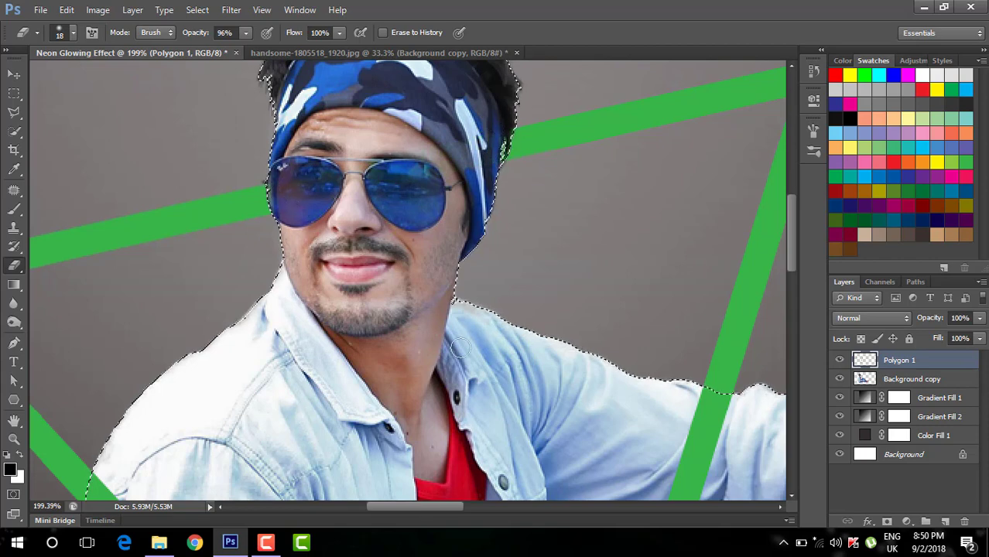
# - Erase the triangle where it crosses the sleeve of the arm resting on his knee, and clear the selection
pyautogui.moveTo(629, 409); pyautogui.dragTo(464, 172)
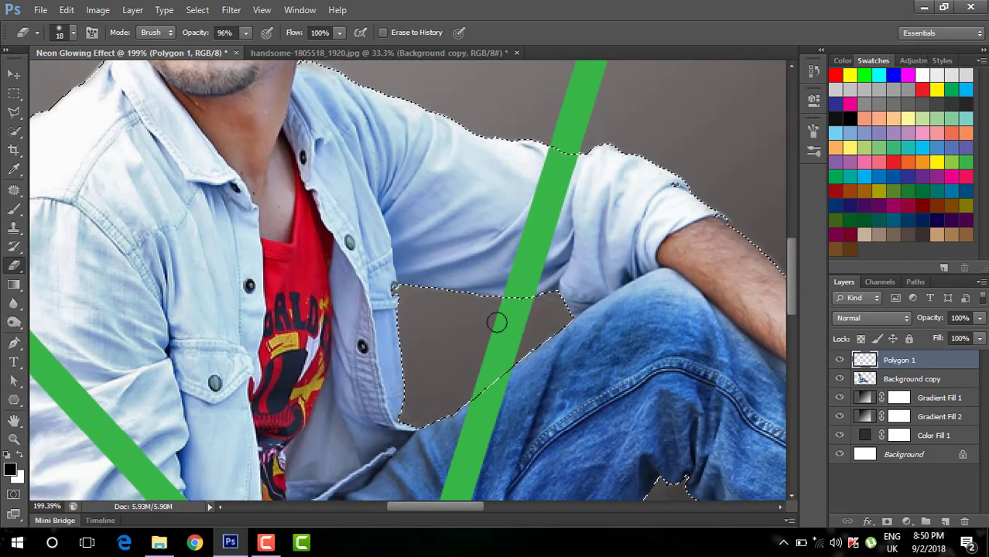
pyautogui.moveTo(545, 178)
pyautogui.mouseDown()
pyautogui.moveTo(561, 157)
pyautogui.moveTo(598, 163)
pyautogui.moveTo(571, 178)
pyautogui.moveTo(536, 163)
pyautogui.moveTo(592, 163)
pyautogui.moveTo(572, 188)
pyautogui.moveTo(505, 226)
pyautogui.moveTo(566, 214)
pyautogui.moveTo(514, 254)
pyautogui.moveTo(569, 261)
pyautogui.moveTo(499, 276)
pyautogui.moveTo(503, 285)
pyautogui.moveTo(551, 279)
pyautogui.moveTo(500, 291)
pyautogui.moveTo(539, 289)
pyautogui.moveTo(511, 290)
pyautogui.mouseUp()
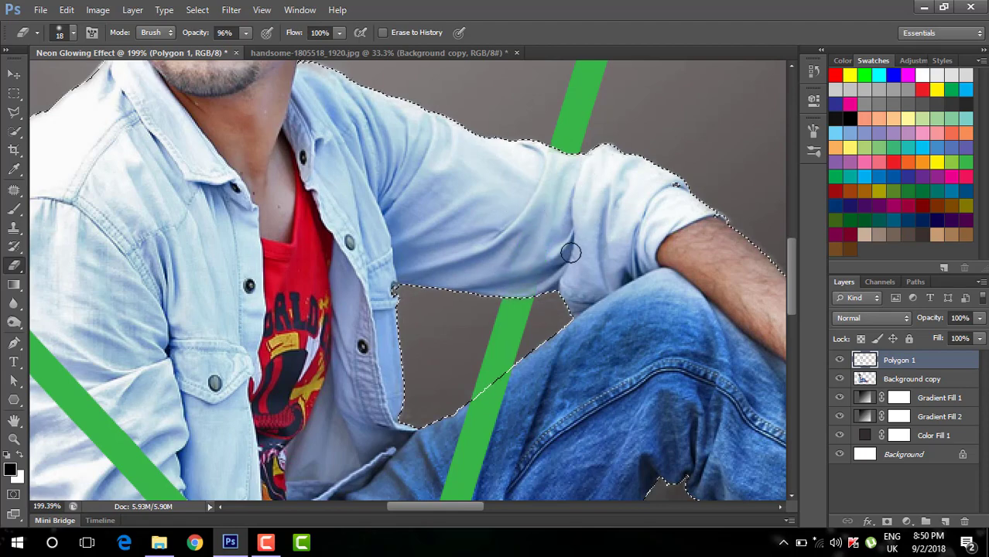
pyautogui.moveTo(565, 383); pyautogui.dragTo(622, 221)
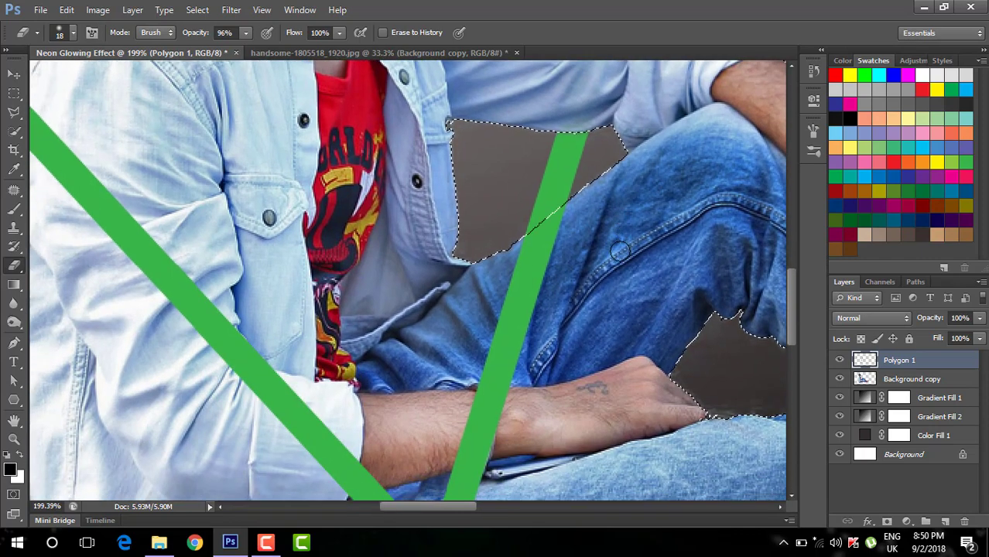
pyautogui.moveTo(507, 320); pyautogui.dragTo(565, 314)
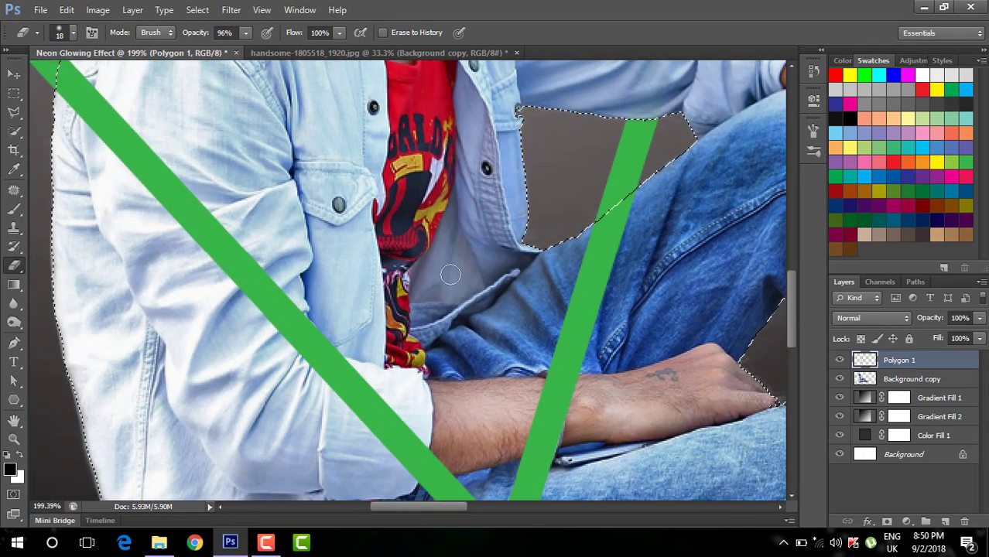
pyautogui.scroll(-3, 450, 273)
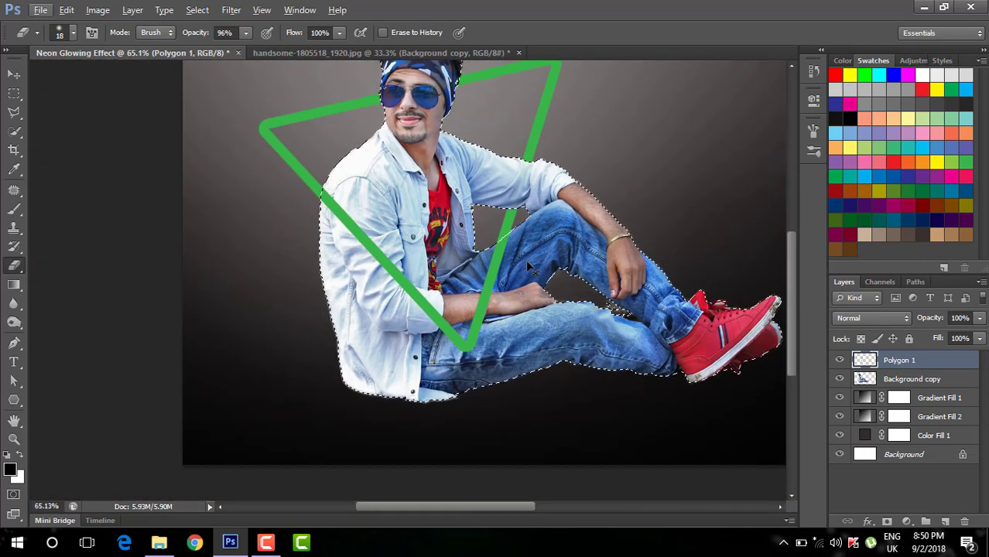
pyautogui.moveTo(577, 257)
pyautogui.mouseDown()
pyautogui.moveTo(518, 289)
pyautogui.moveTo(497, 317)
pyautogui.mouseUp()
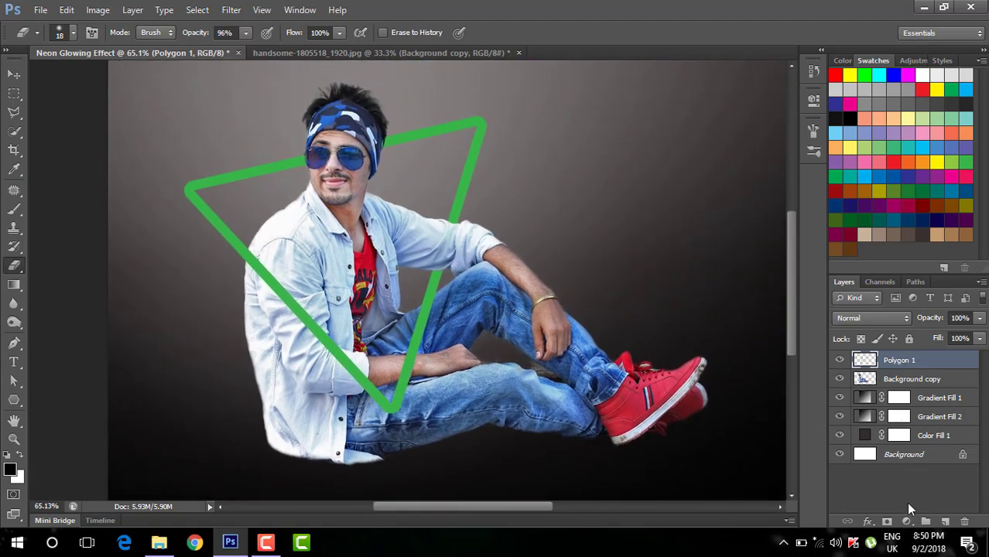
# - Add an Inner Glow layer style to the triangle with the light green color 55fb6b
pyautogui.click(868, 521)
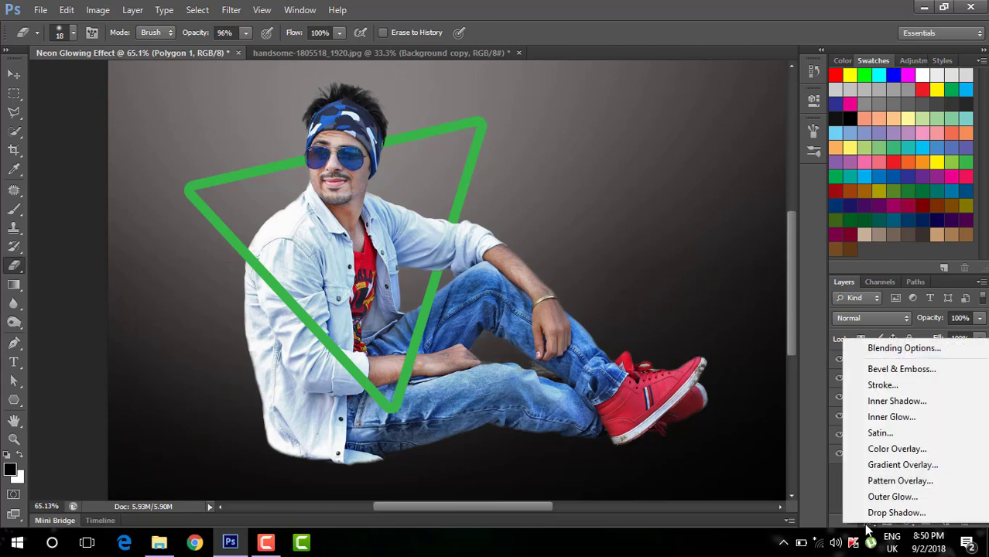
pyautogui.click(885, 347)
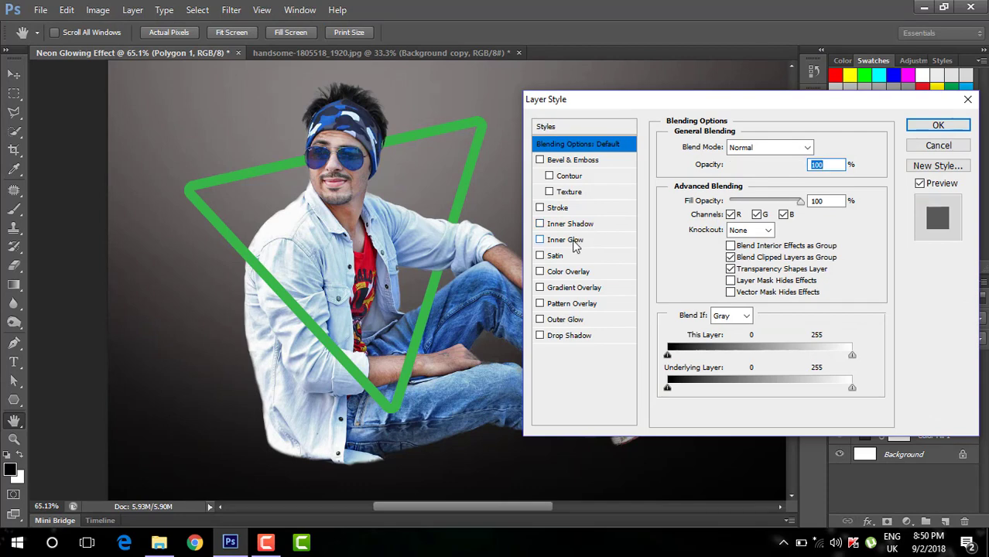
pyautogui.click(575, 245)
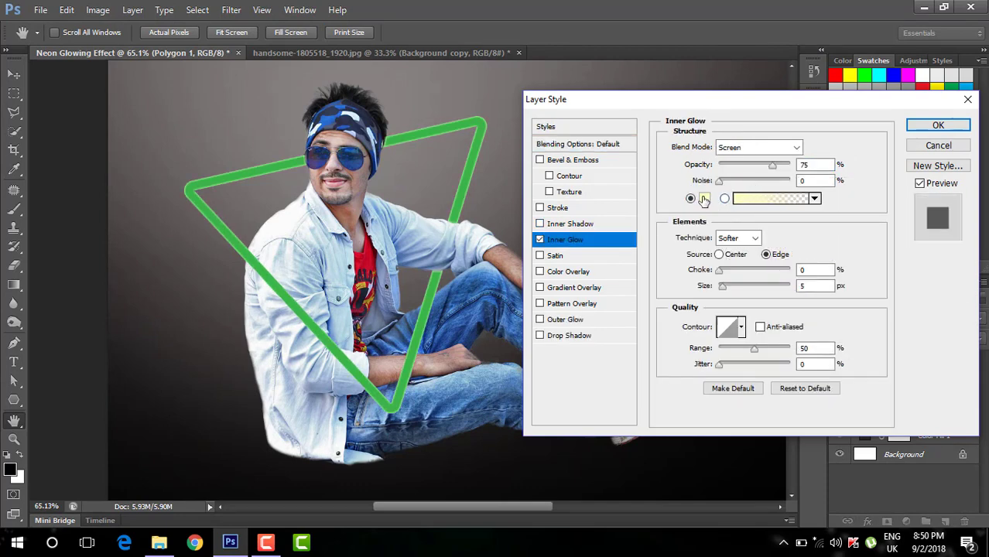
pyautogui.click(704, 199)
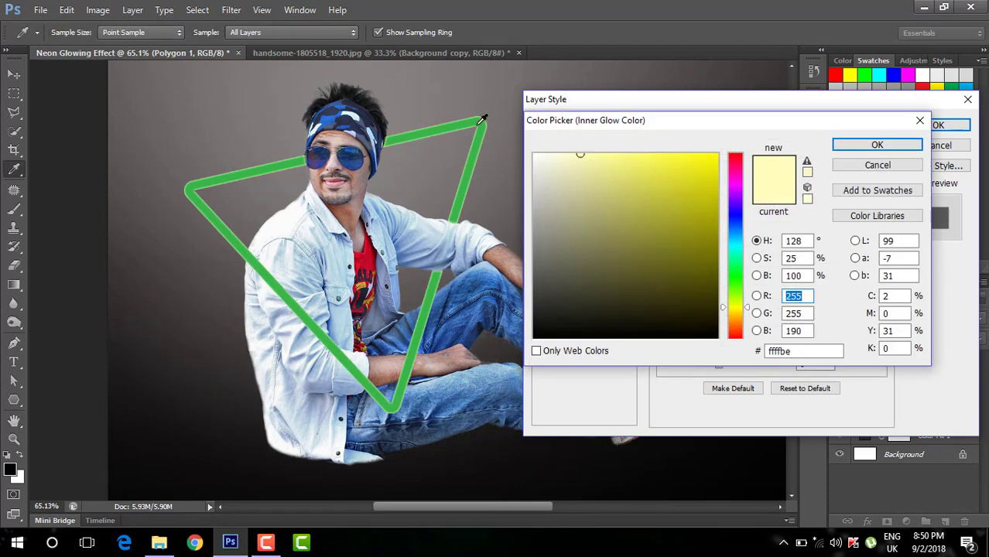
pyautogui.click(480, 121)
pyautogui.click(609, 164)
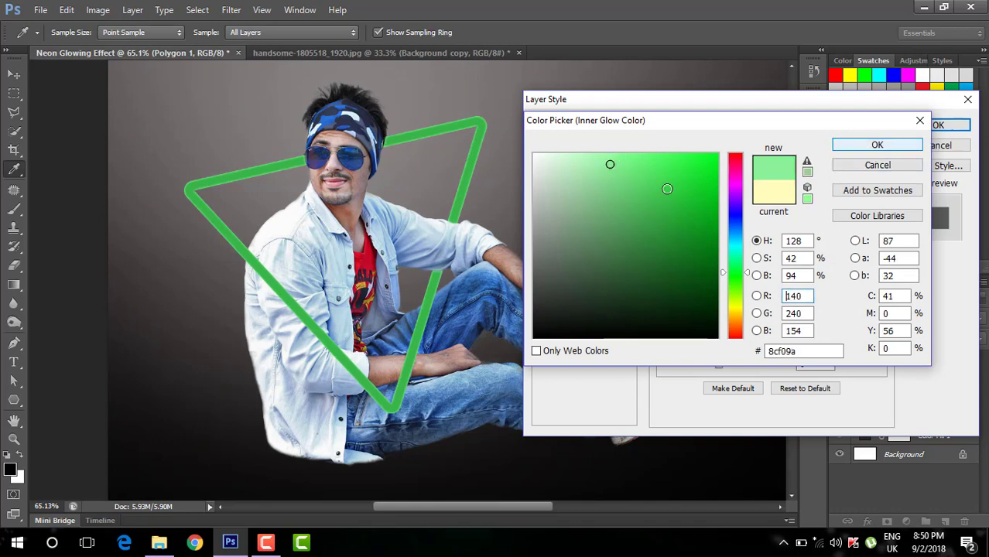
pyautogui.click(655, 157)
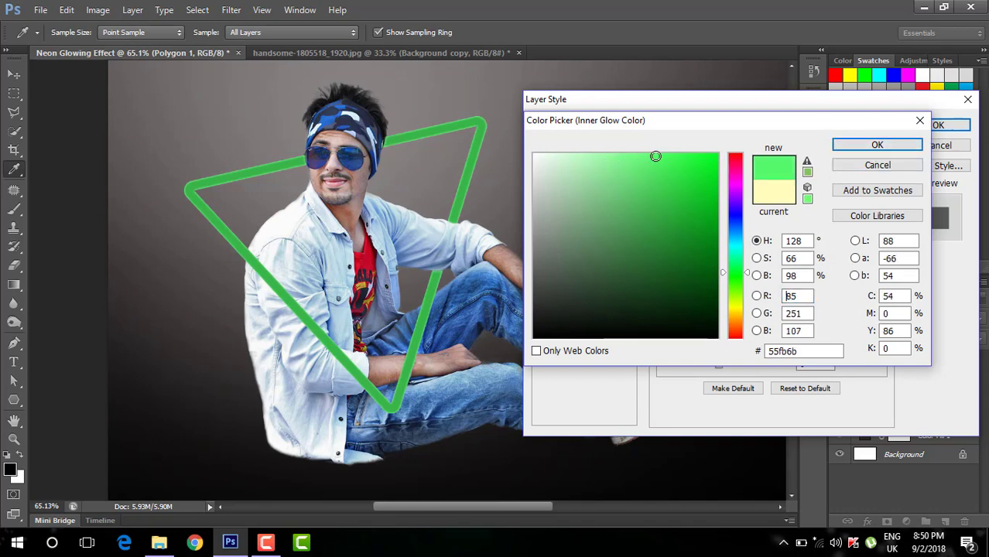
pyautogui.click(856, 147)
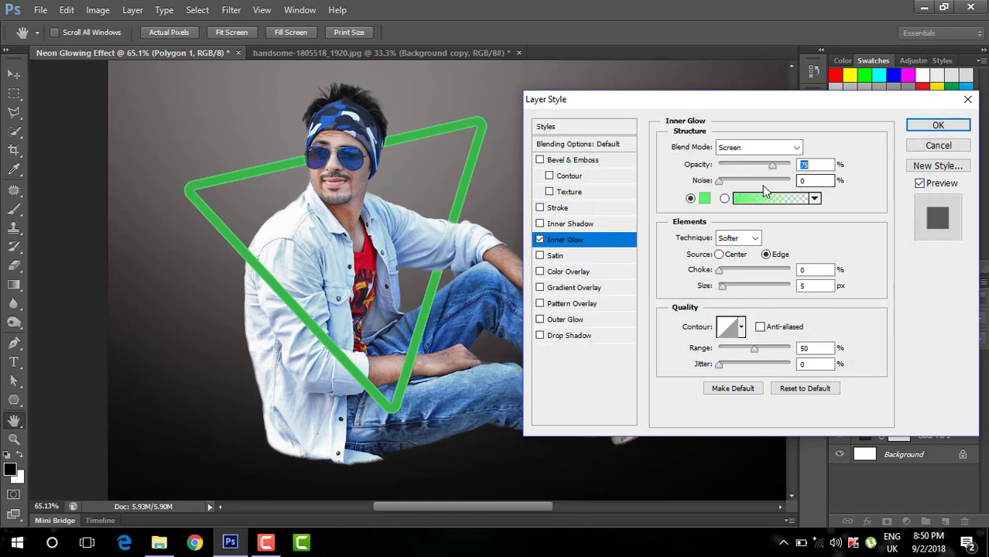
# - Set the triangle's Inner Glow choke to 19% and size to 24 px
pyautogui.click(728, 270)
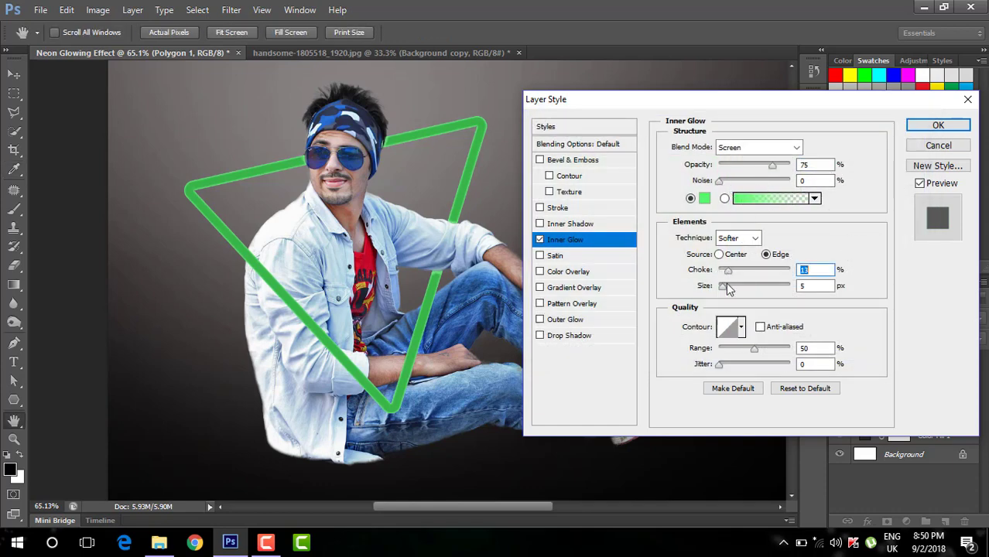
pyautogui.moveTo(726, 286); pyautogui.dragTo(734, 286)
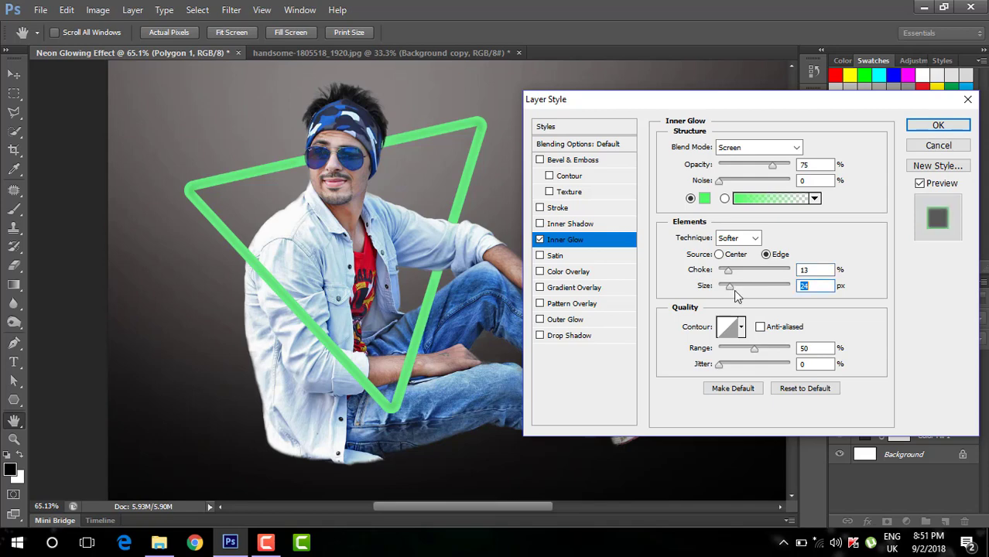
pyautogui.click(739, 271)
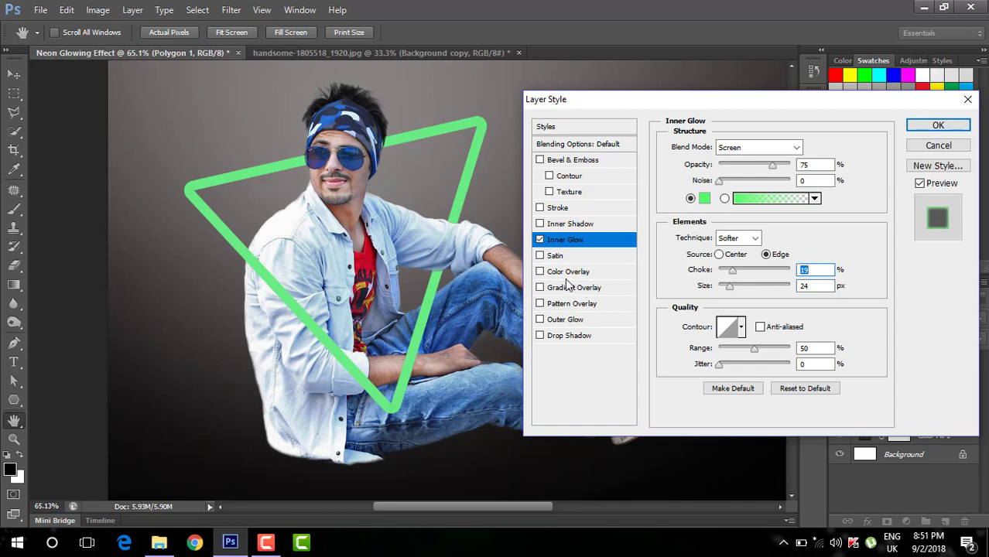
# - Add an Outer Glow layer style to the triangle with a medium green color
pyautogui.click(569, 319)
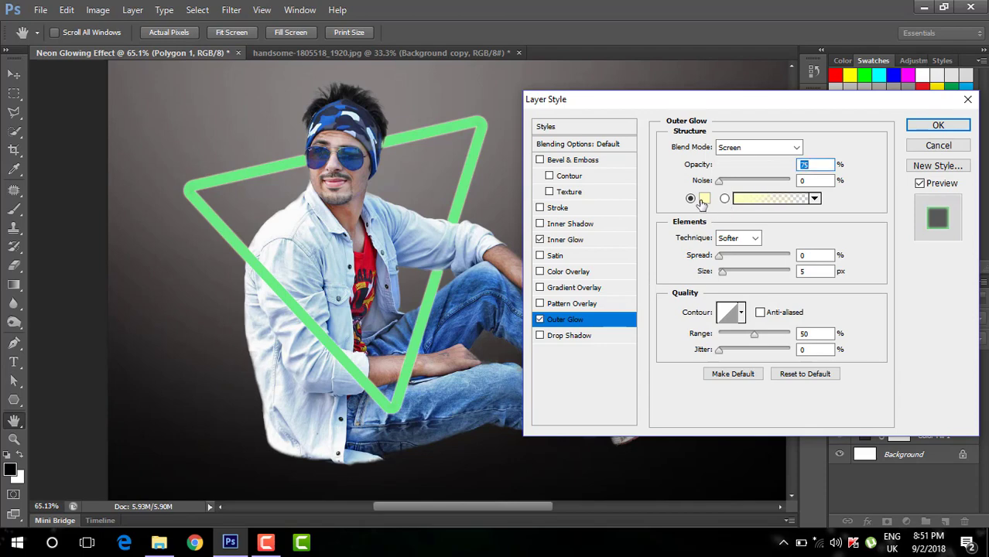
pyautogui.click(704, 199)
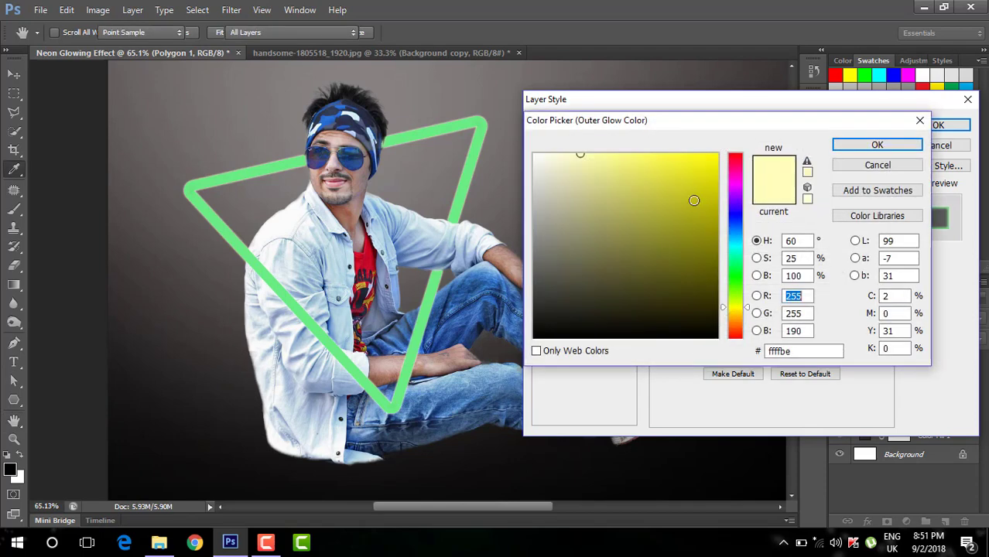
pyautogui.click(481, 121)
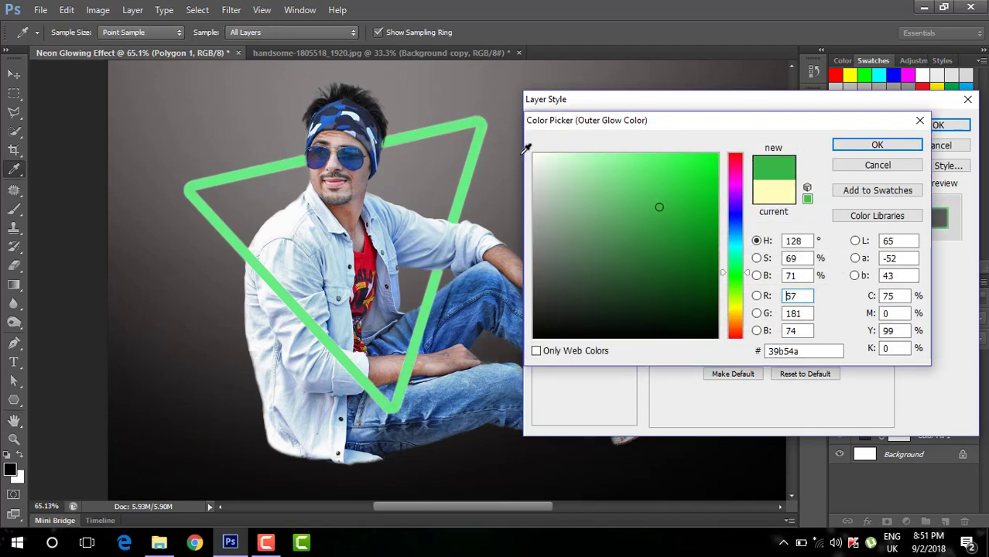
pyautogui.click(664, 166)
pyautogui.click(615, 161)
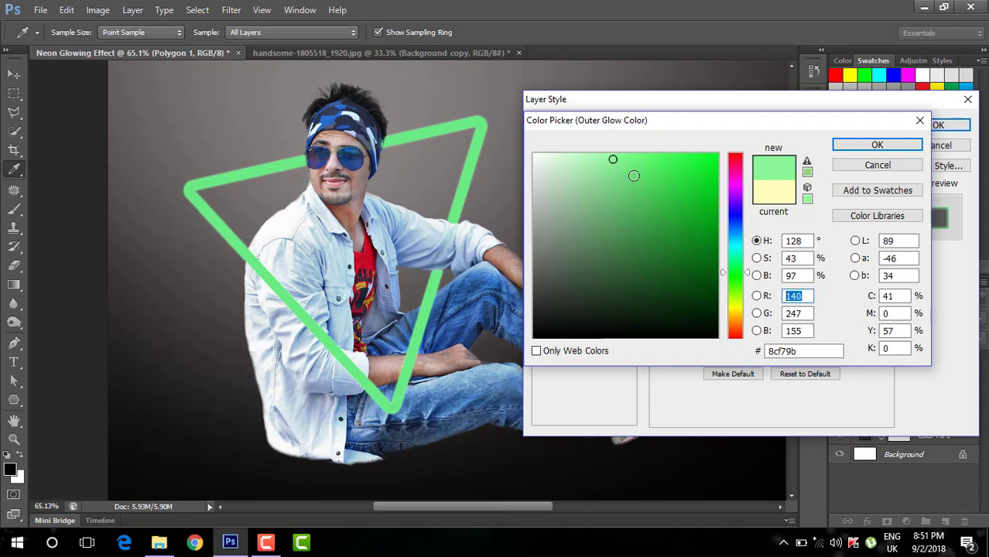
pyautogui.click(634, 176)
pyautogui.click(851, 144)
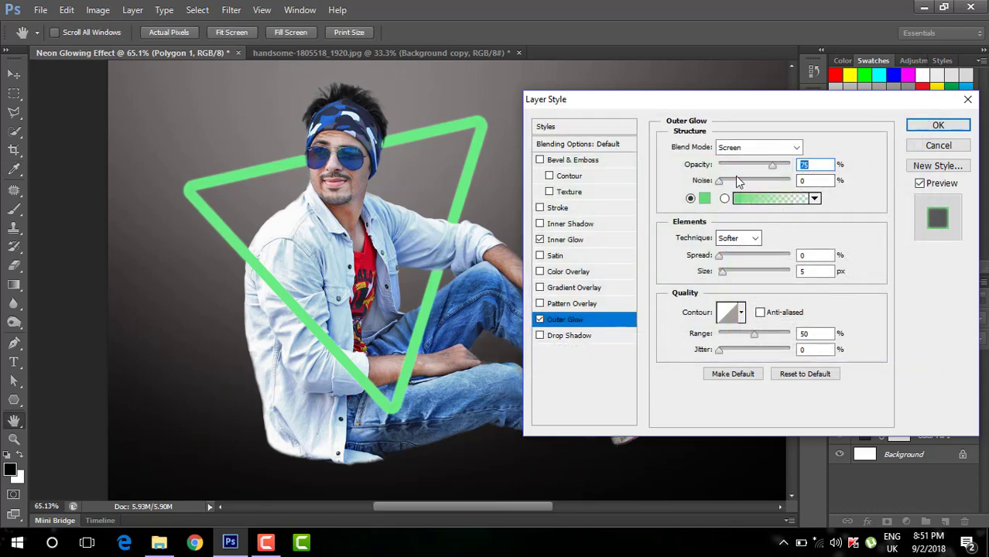
# - Set the triangle's Outer Glow size to 32 px
pyautogui.moveTo(724, 271); pyautogui.dragTo(732, 272)
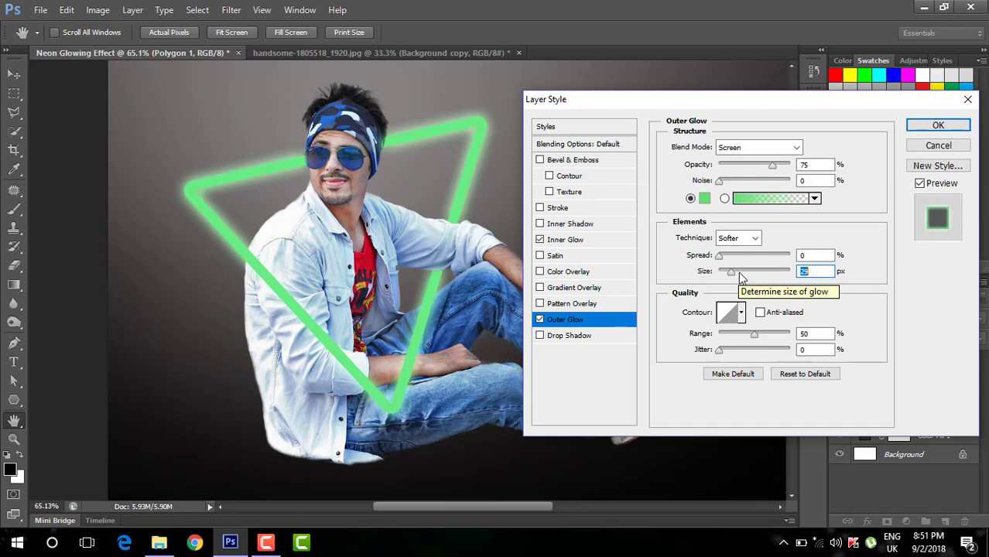
pyautogui.moveTo(731, 273); pyautogui.dragTo(732, 274)
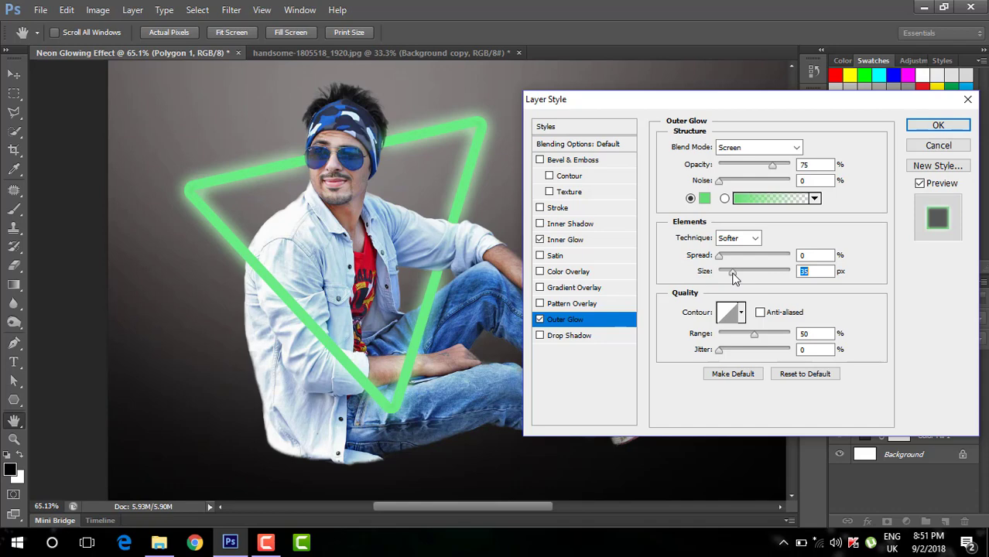
pyautogui.moveTo(735, 279); pyautogui.dragTo(732, 279)
# - Change the triangle's Outer Glow color to the bright green 15f233 and apply the layer style
pyautogui.click(705, 200)
pyautogui.click(581, 161)
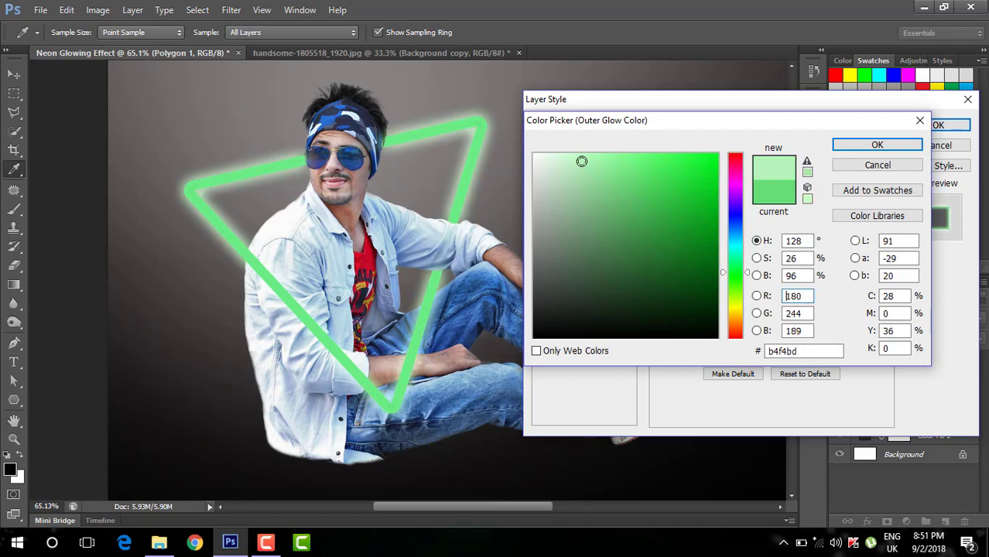
pyautogui.click(598, 161)
pyautogui.click(626, 160)
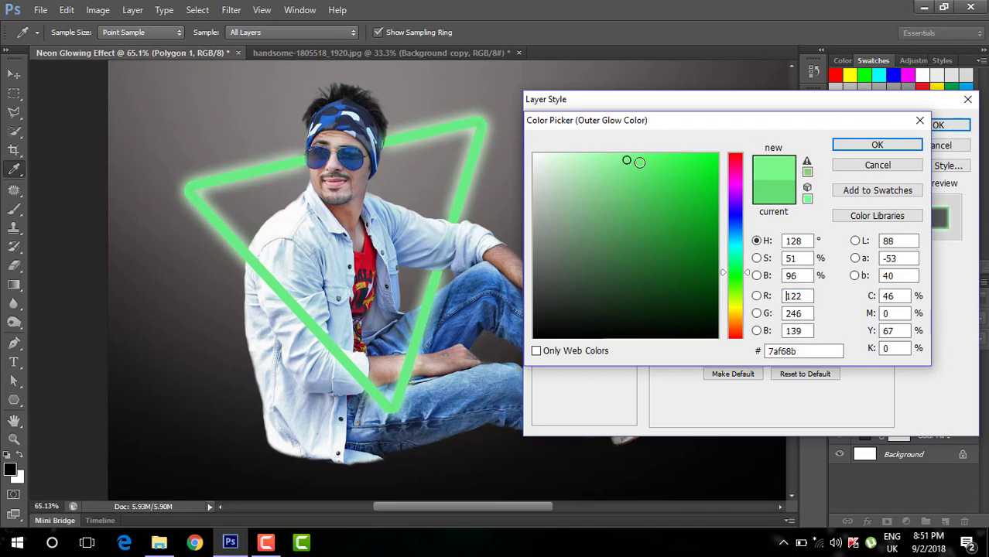
pyautogui.click(678, 168)
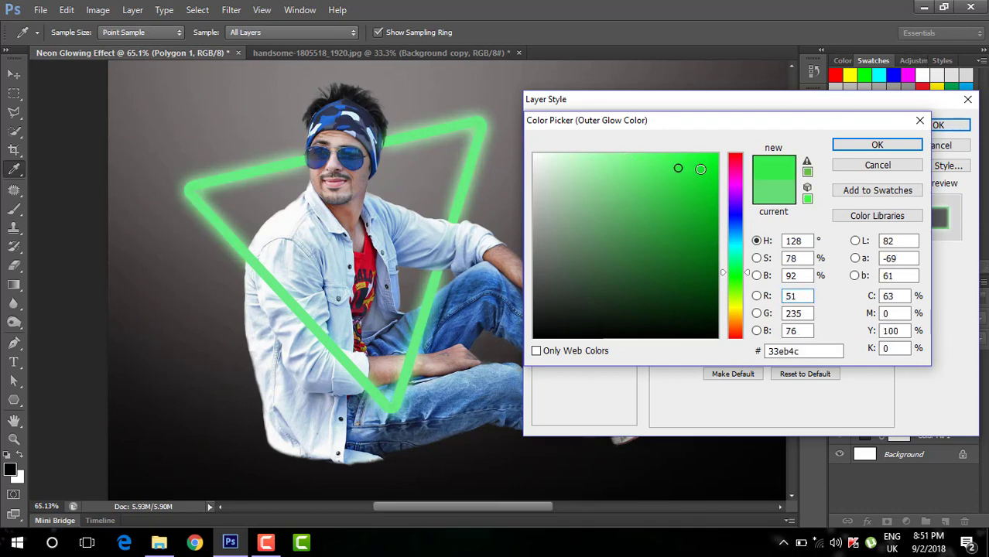
pyautogui.click(706, 158)
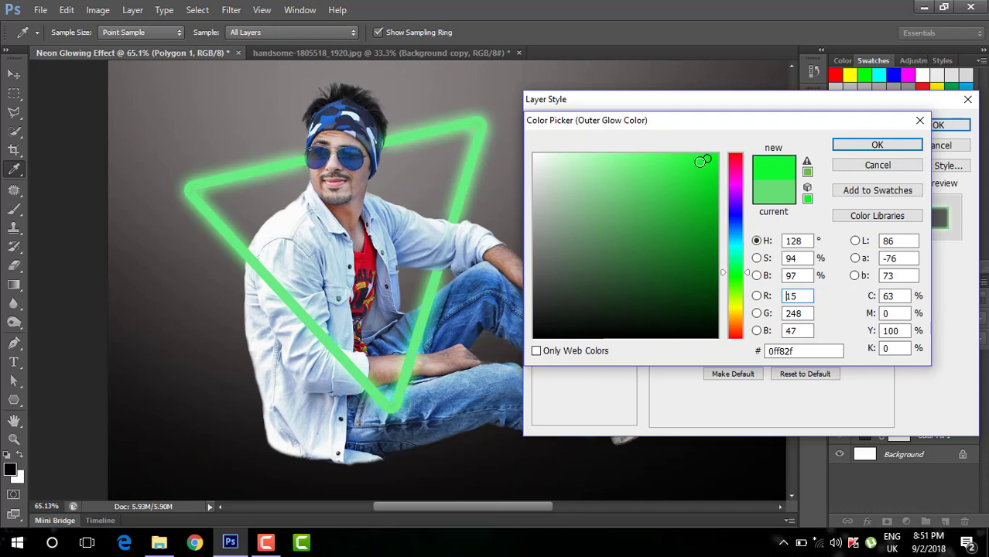
pyautogui.click(690, 162)
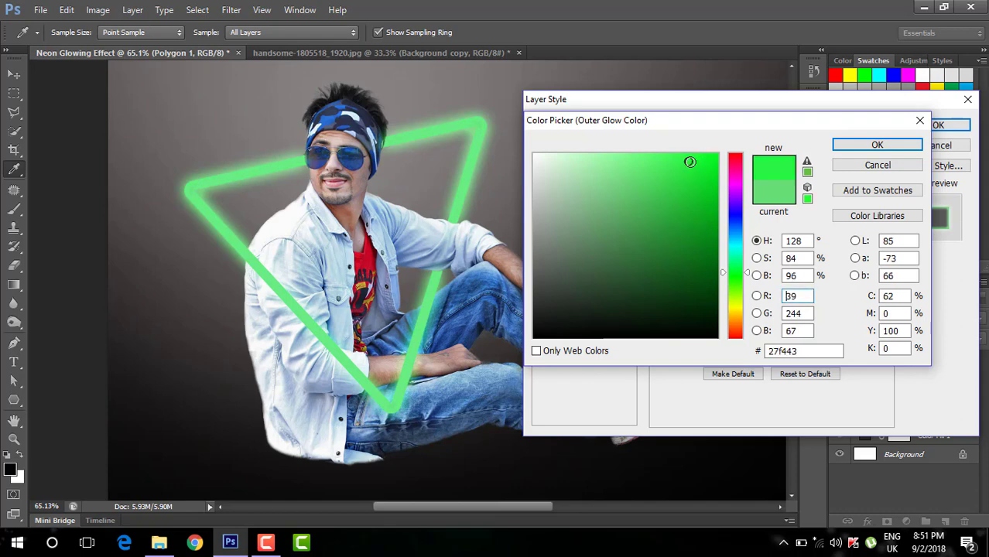
pyautogui.click(701, 161)
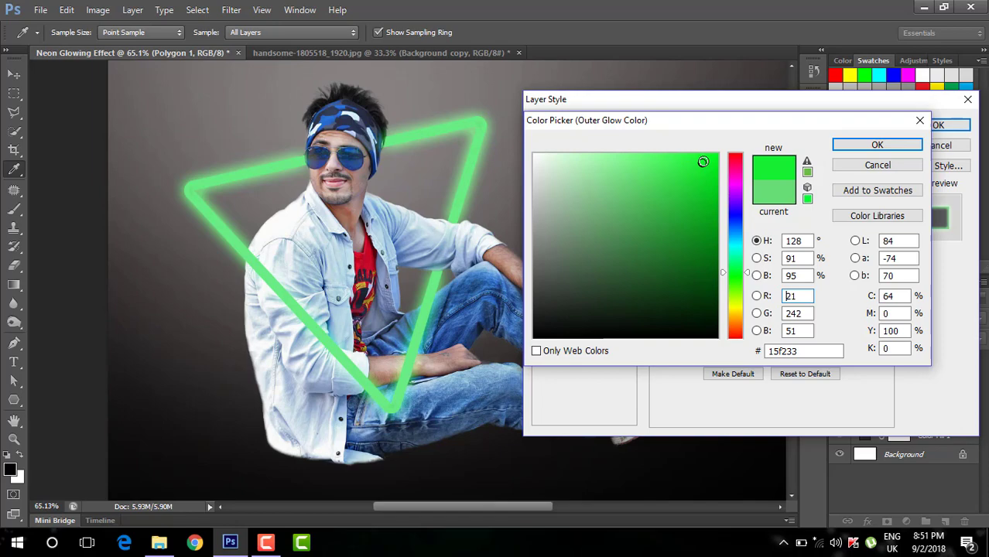
pyautogui.click(867, 147)
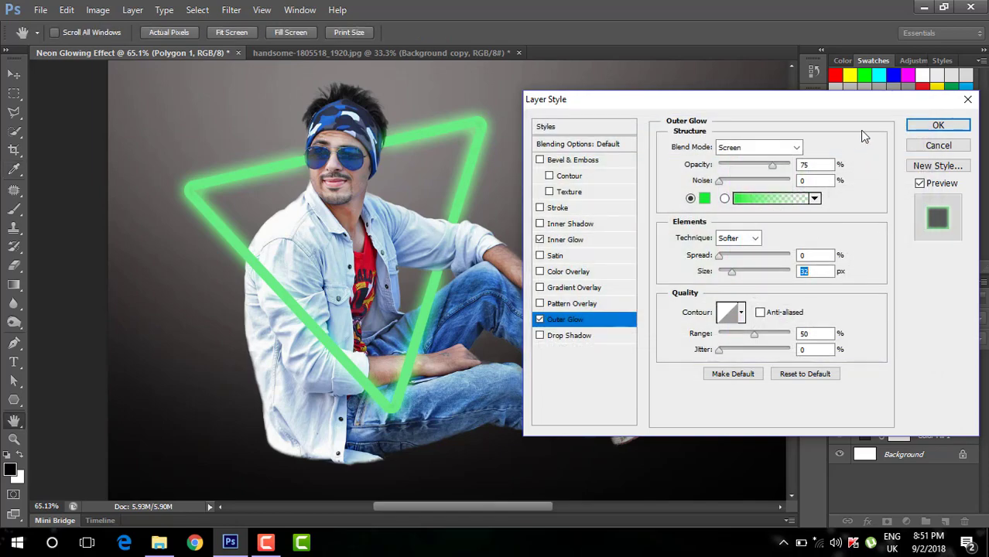
pyautogui.click(938, 126)
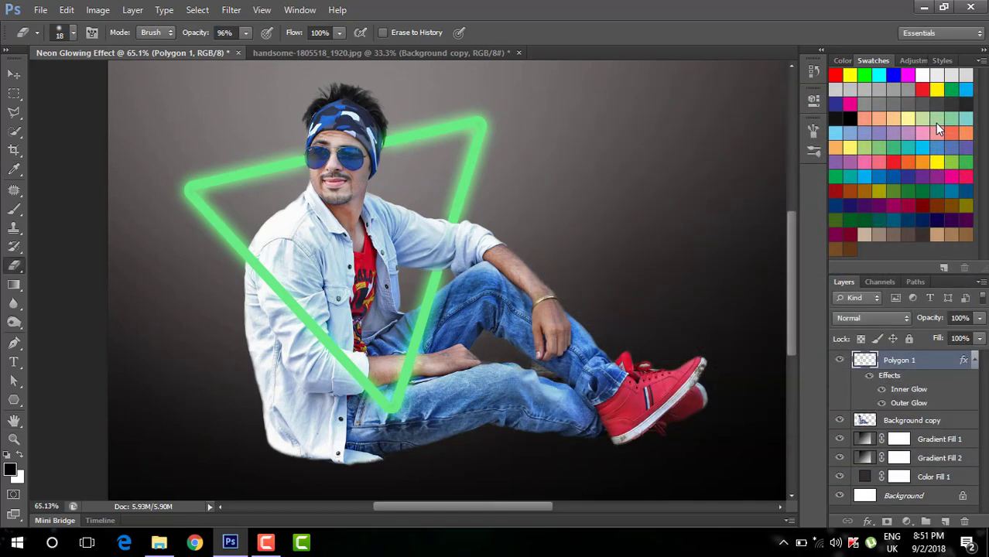
# - Apply Color Balance to the Background copy layer with midtone levels of +11 red, +45 green and -10 toward yellow
pyautogui.click(903, 425)
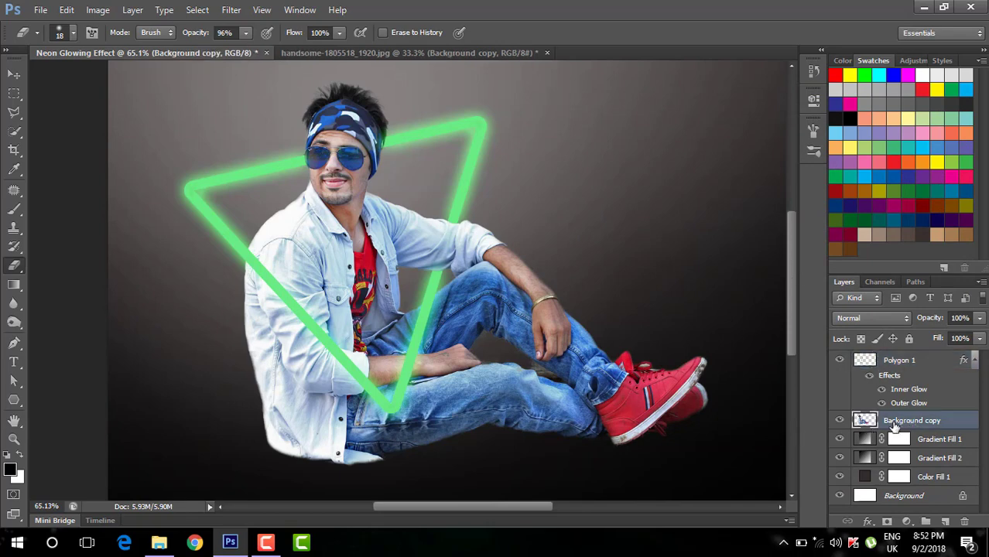
pyautogui.click(98, 9)
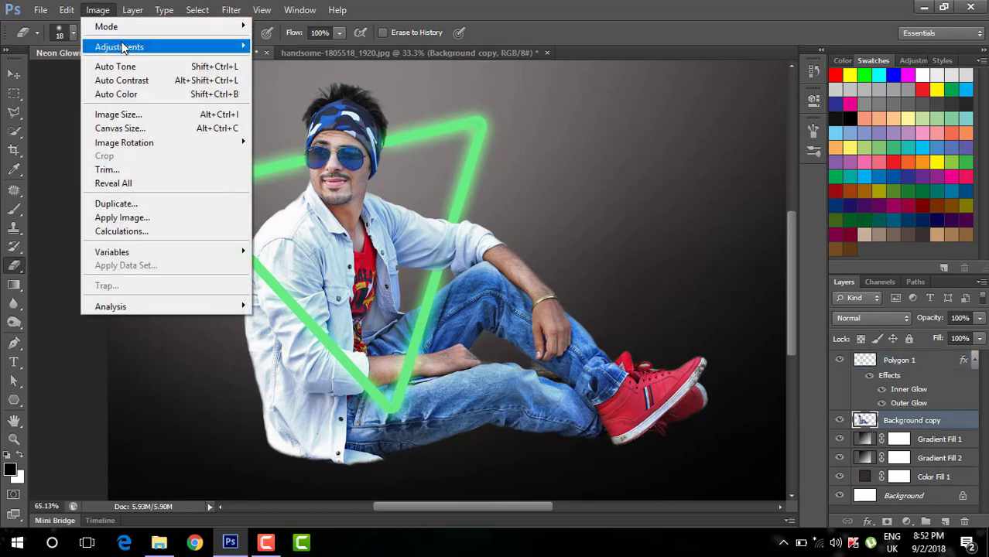
pyautogui.moveTo(229, 50)
pyautogui.click(294, 135)
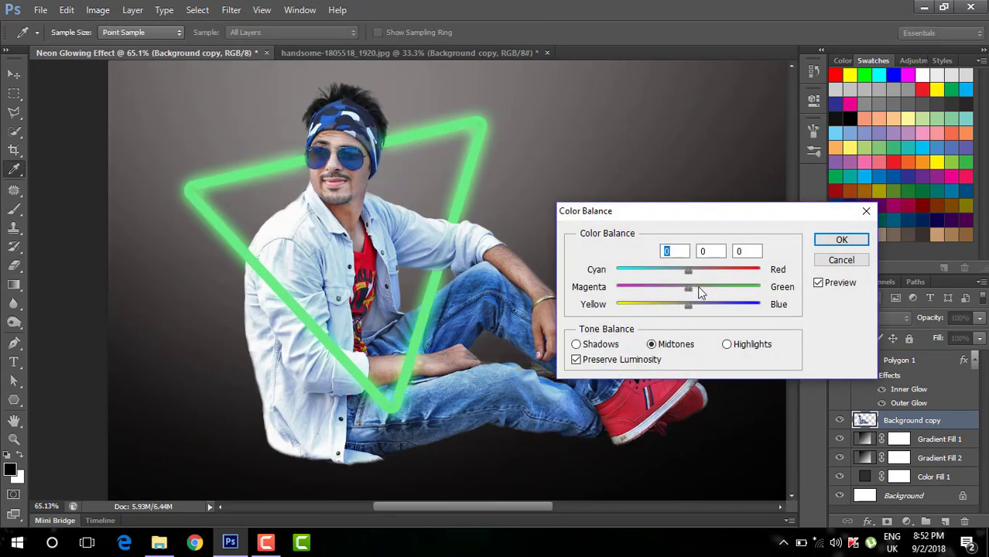
pyautogui.moveTo(689, 289); pyautogui.dragTo(695, 269)
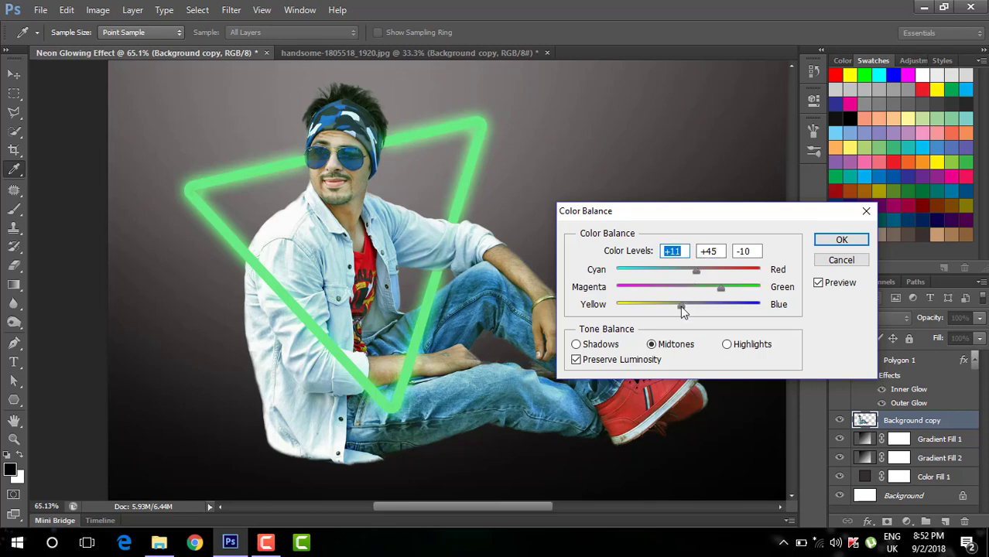
pyautogui.click(680, 305)
pyautogui.click(840, 241)
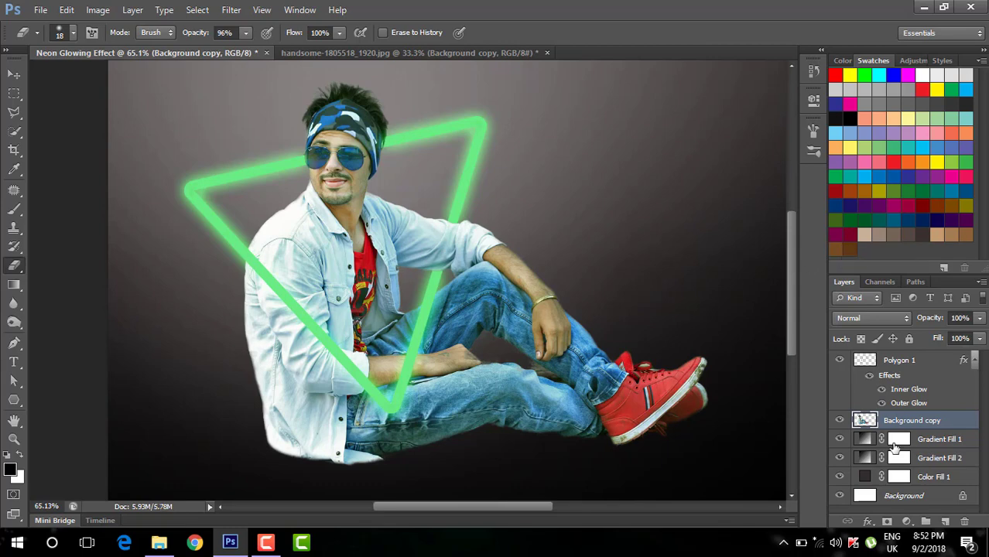
# - Apply a second Color Balance to the Background copy layer, shifting the midtones about -14 toward magenta and slightly toward blue
pyautogui.click(98, 11)
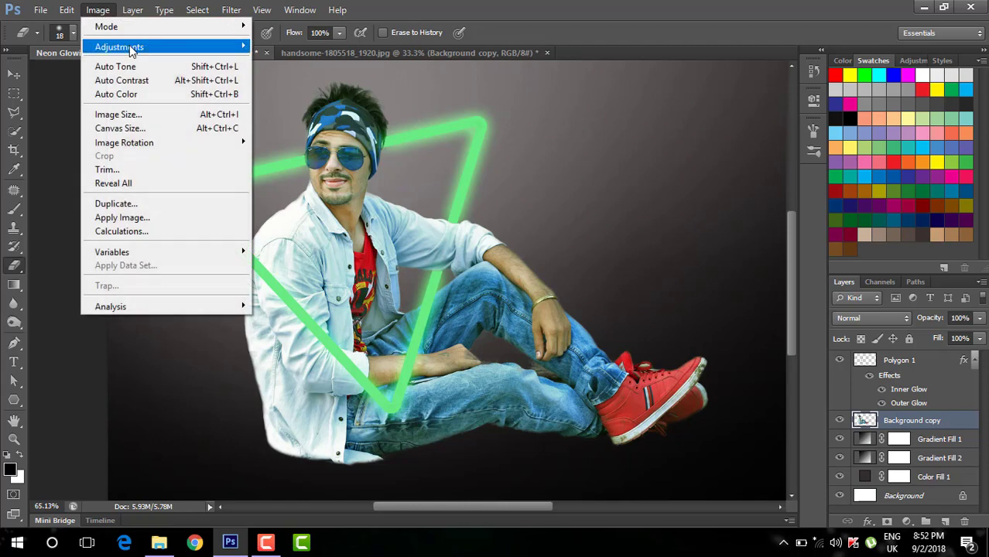
pyautogui.moveTo(132, 46)
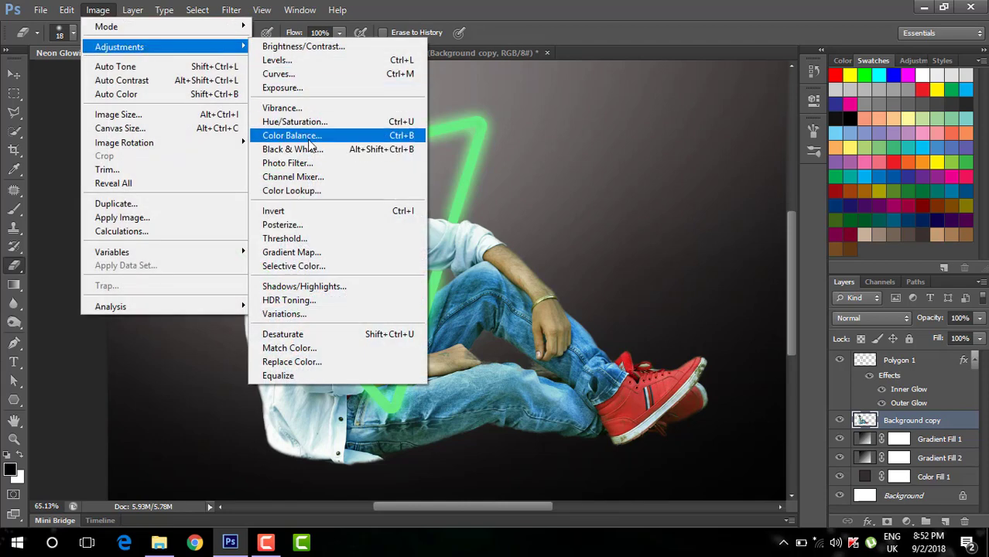
pyautogui.click(307, 137)
pyautogui.moveTo(688, 287); pyautogui.dragTo(678, 286)
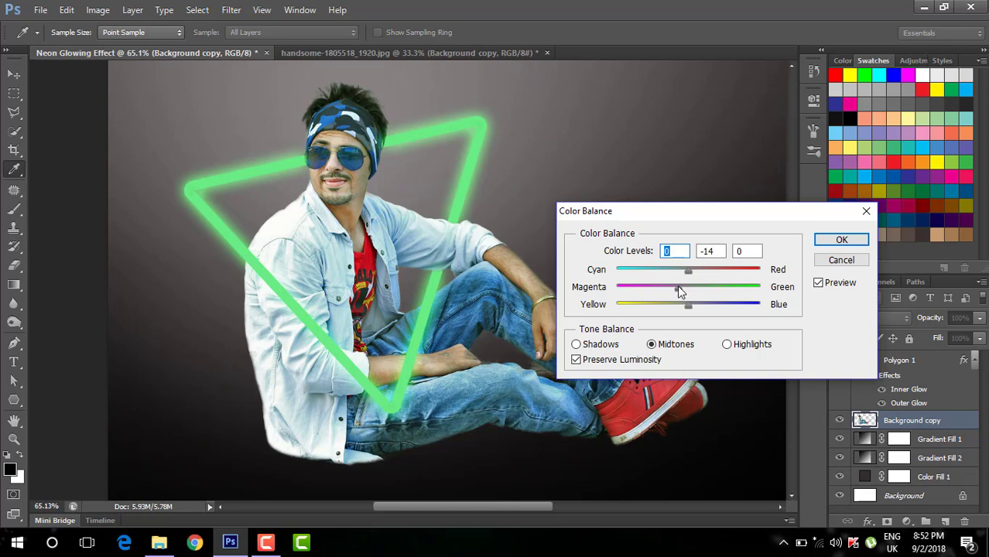
pyautogui.click(677, 285)
pyautogui.moveTo(689, 306); pyautogui.dragTo(694, 308)
pyautogui.click(841, 239)
pyautogui.press('e')
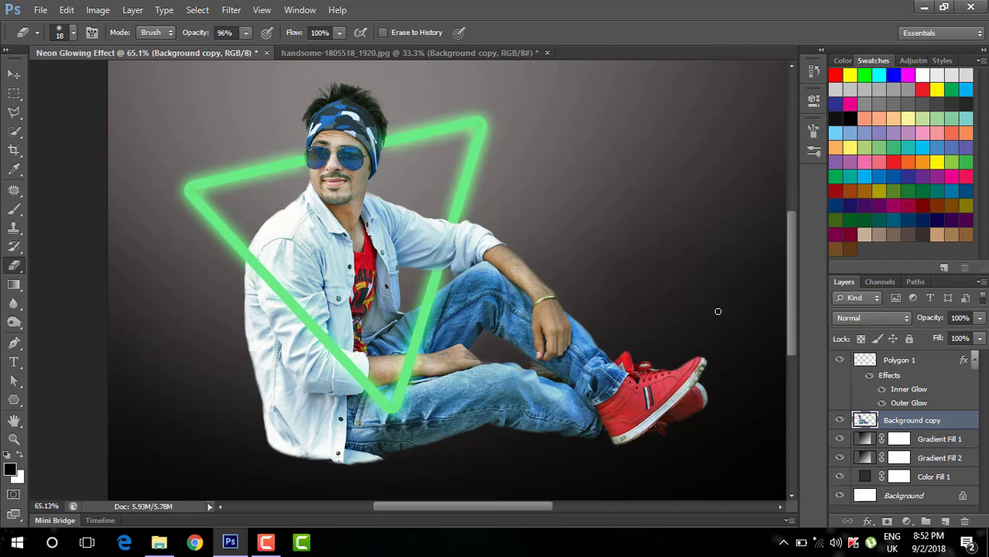
# - Change the triangle's Inner Glow color to the bright green 03fe25 and set its size to 10 px
pyautogui.hotkey('ctrl', '0')
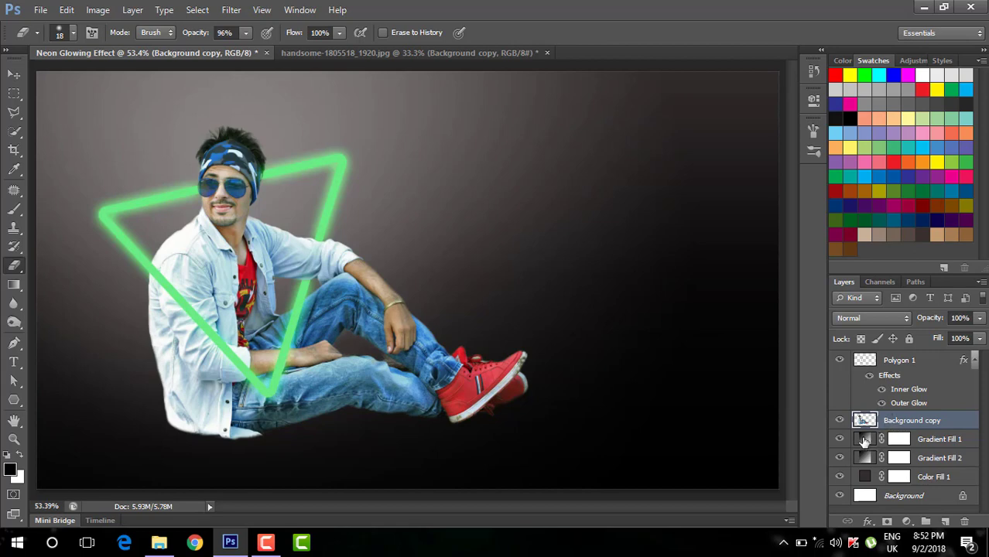
pyautogui.click(884, 377)
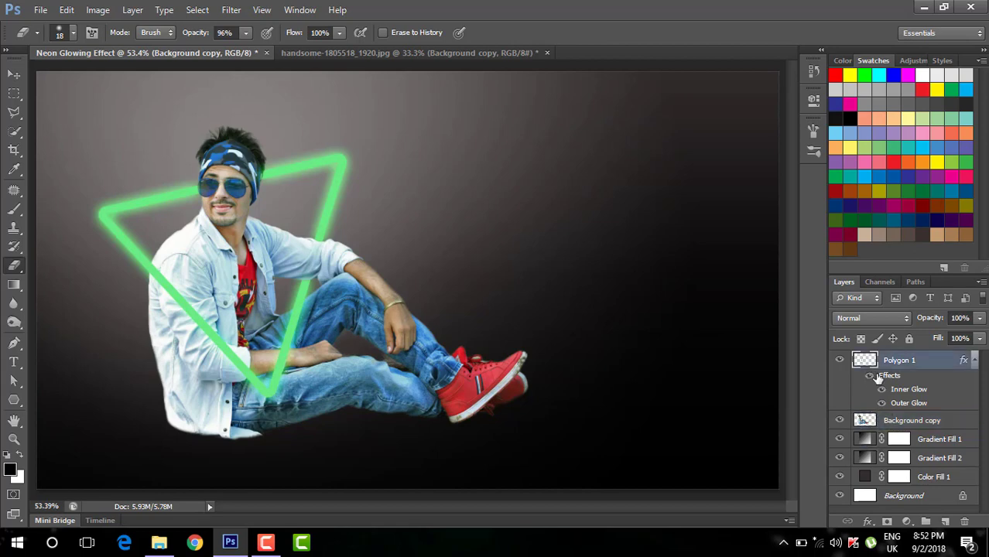
pyautogui.doubleClick(890, 380)
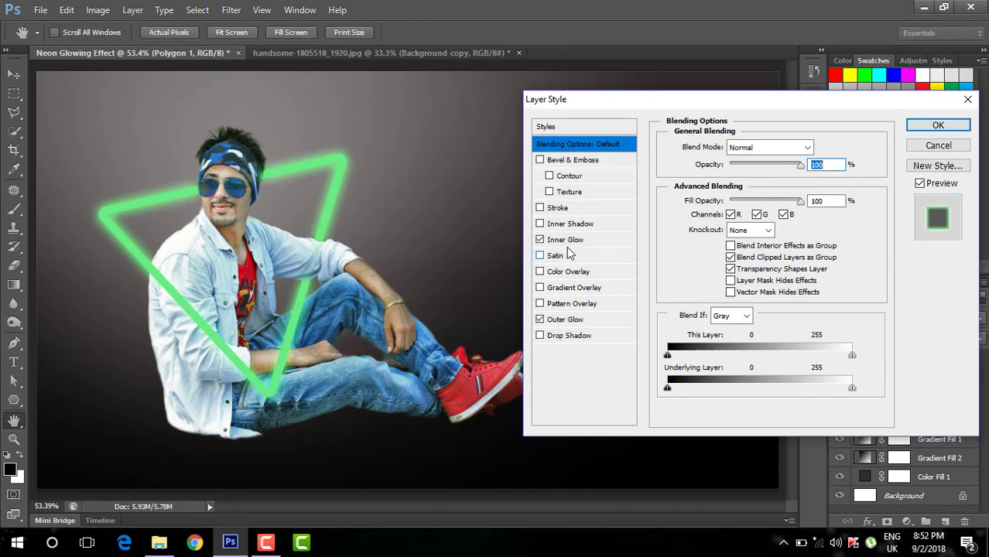
pyautogui.click(567, 241)
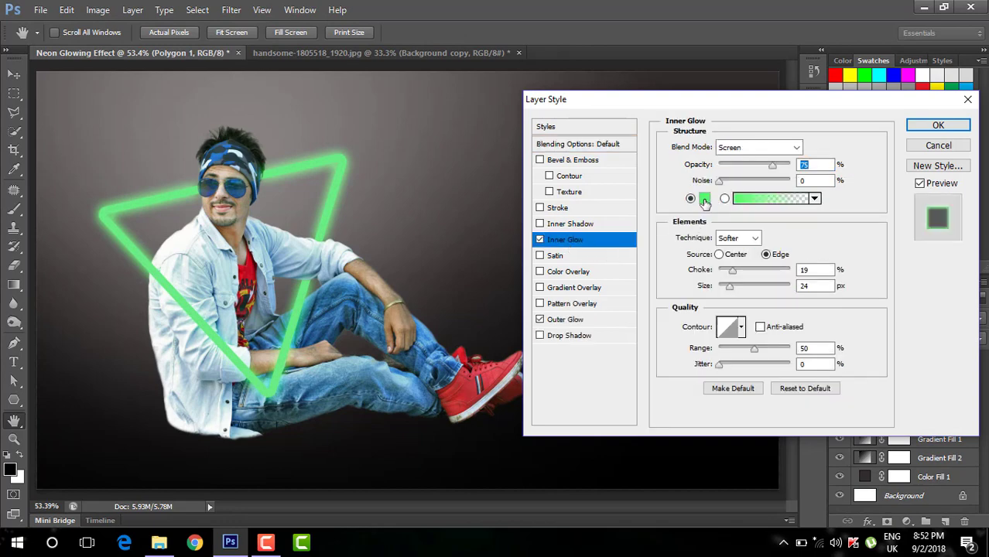
pyautogui.click(704, 201)
pyautogui.click(609, 161)
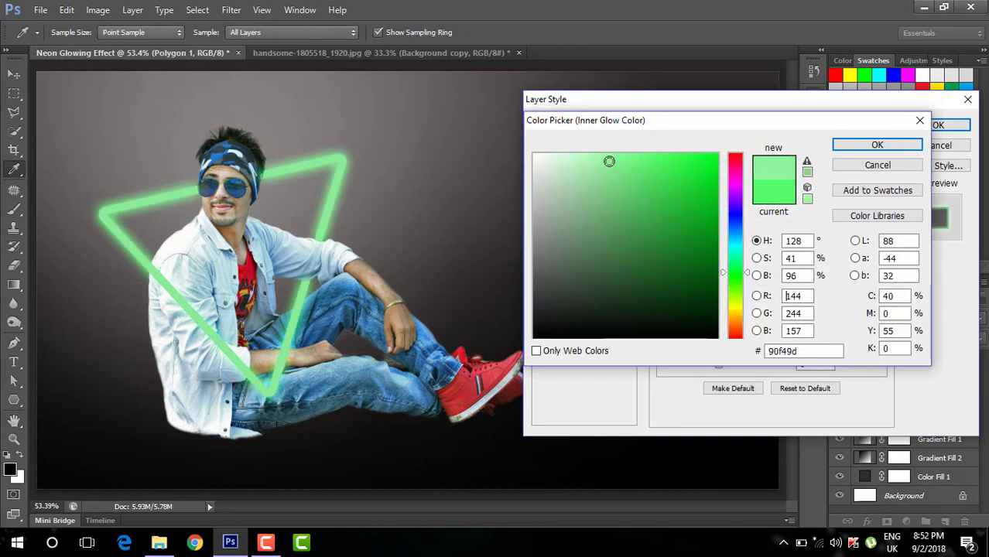
pyautogui.click(701, 245)
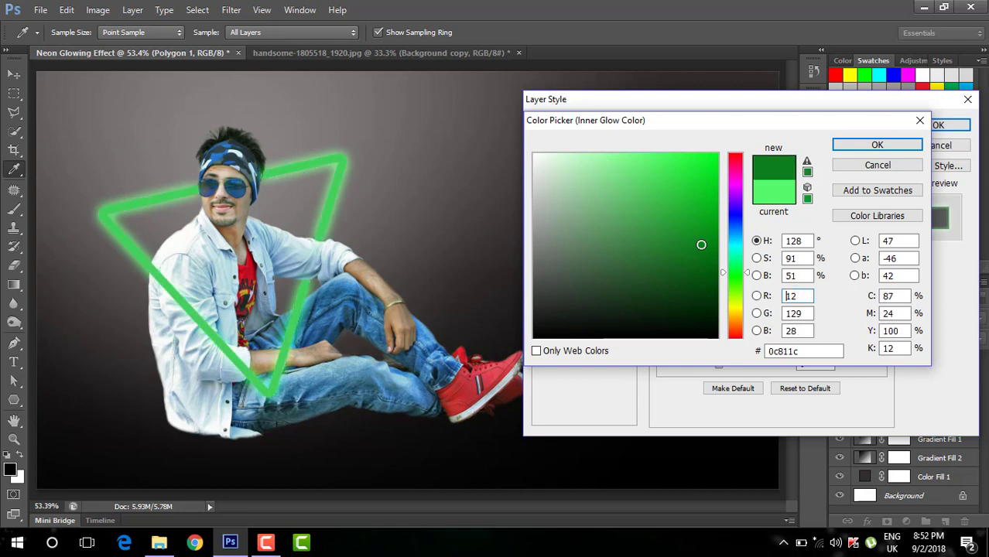
pyautogui.moveTo(709, 289); pyautogui.dragTo(710, 261)
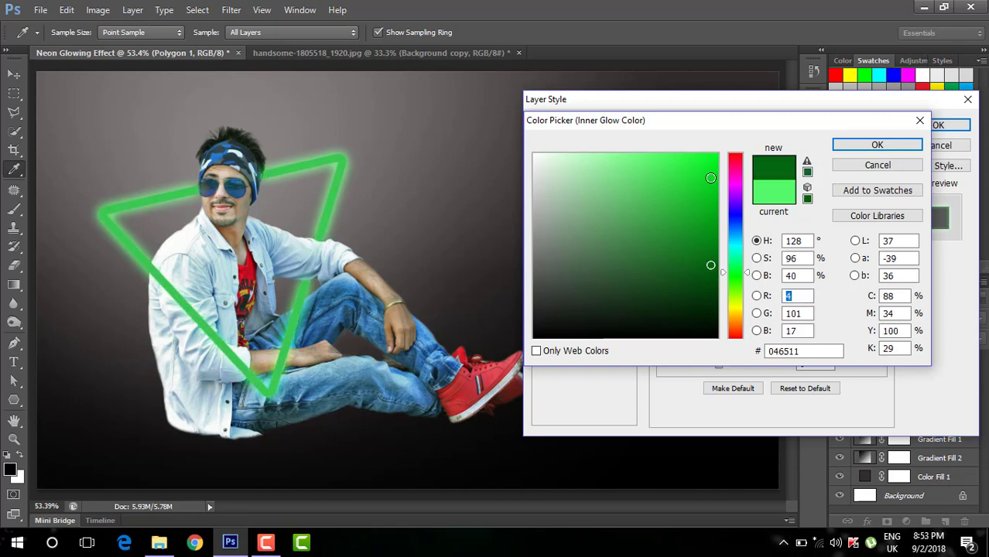
pyautogui.click(711, 178)
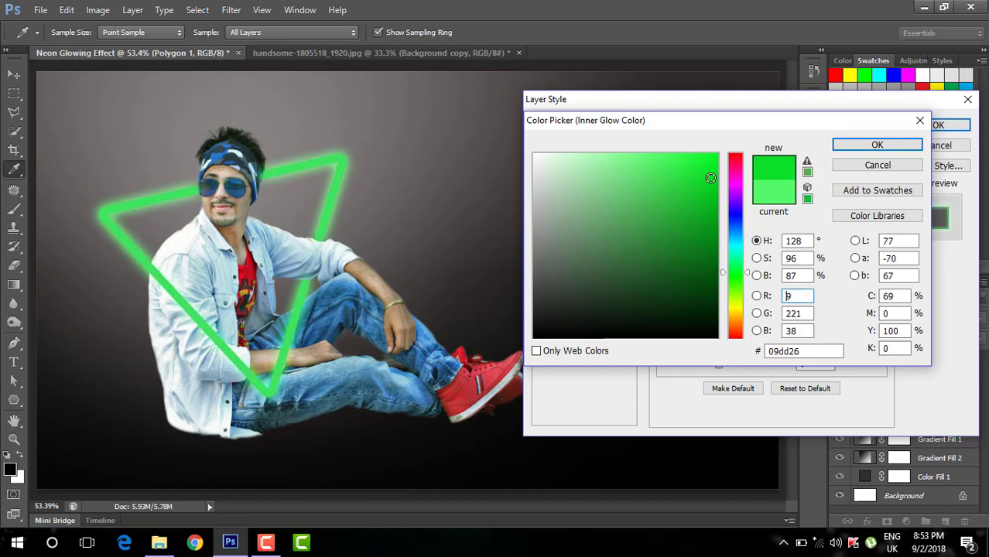
pyautogui.click(715, 154)
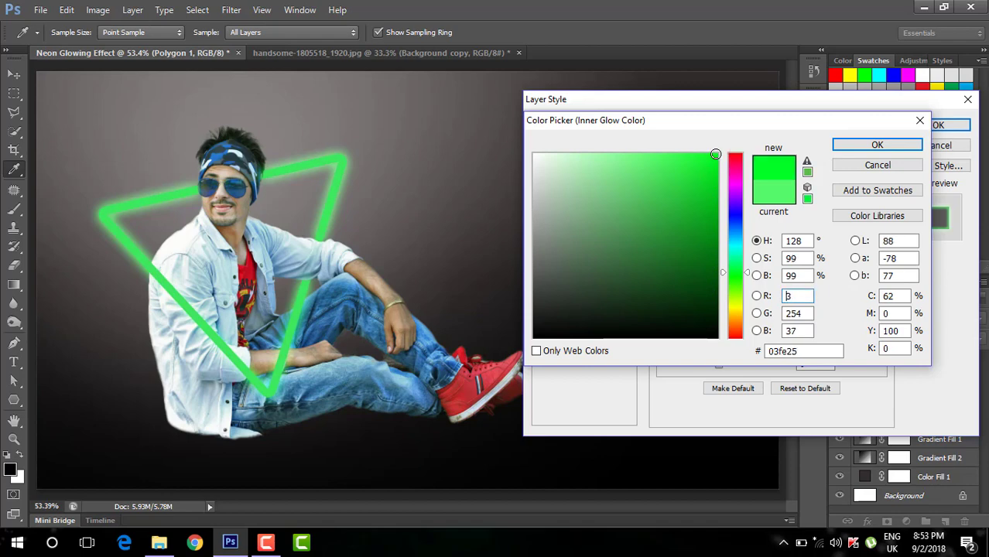
pyautogui.click(877, 145)
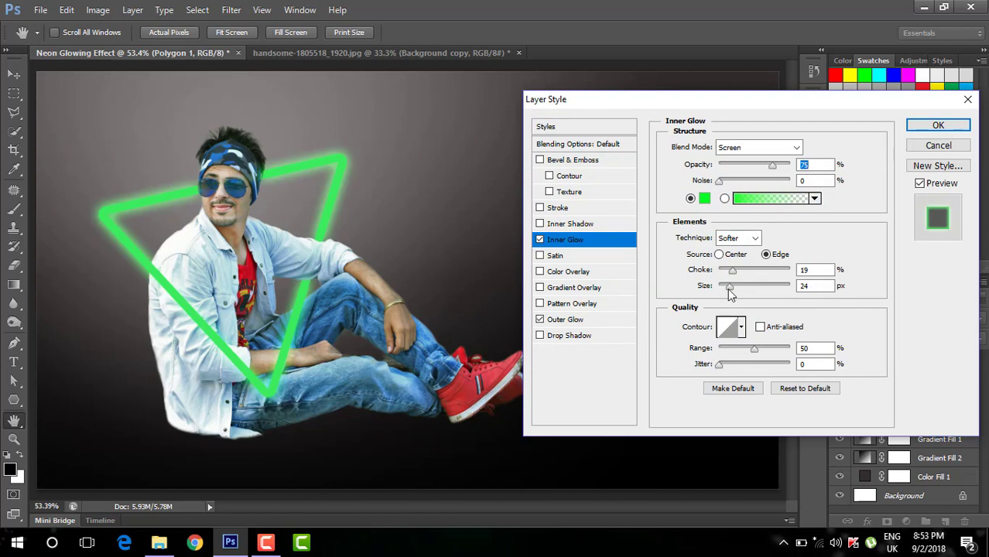
pyautogui.moveTo(730, 292); pyautogui.dragTo(727, 296)
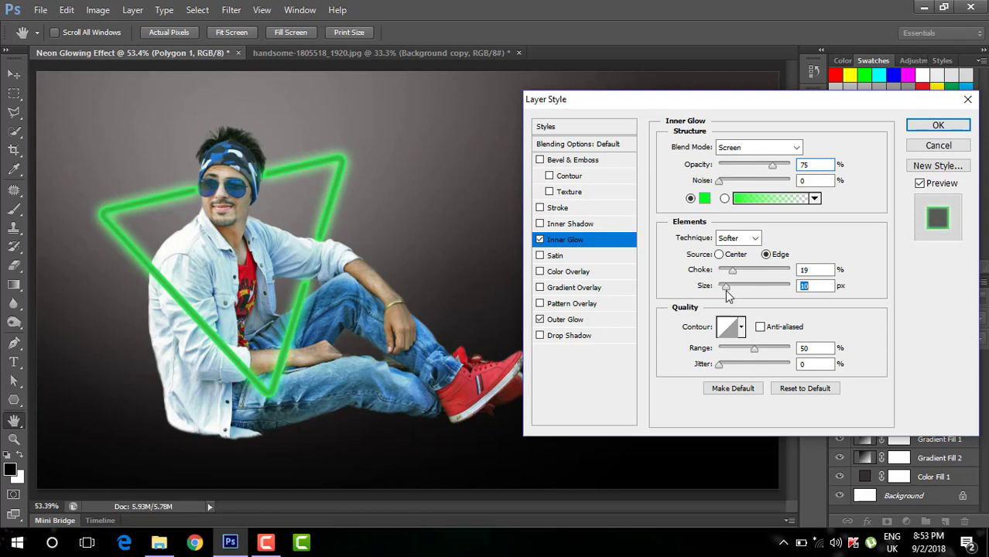
# - Change the triangle's Inner Glow color to the softer green 71ef83 and apply the layer style
pyautogui.click(703, 200)
pyautogui.moveTo(579, 194); pyautogui.dragTo(610, 163)
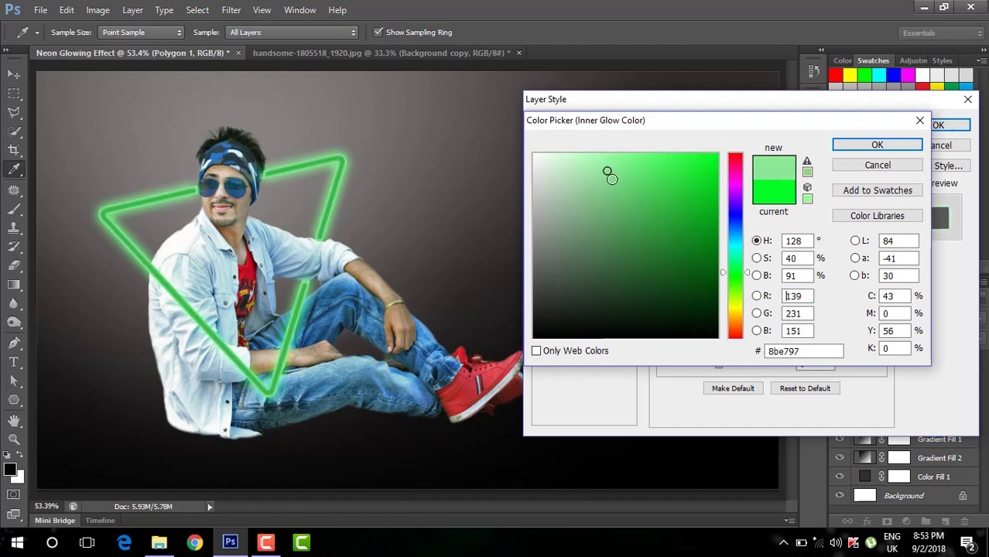
pyautogui.click(620, 177)
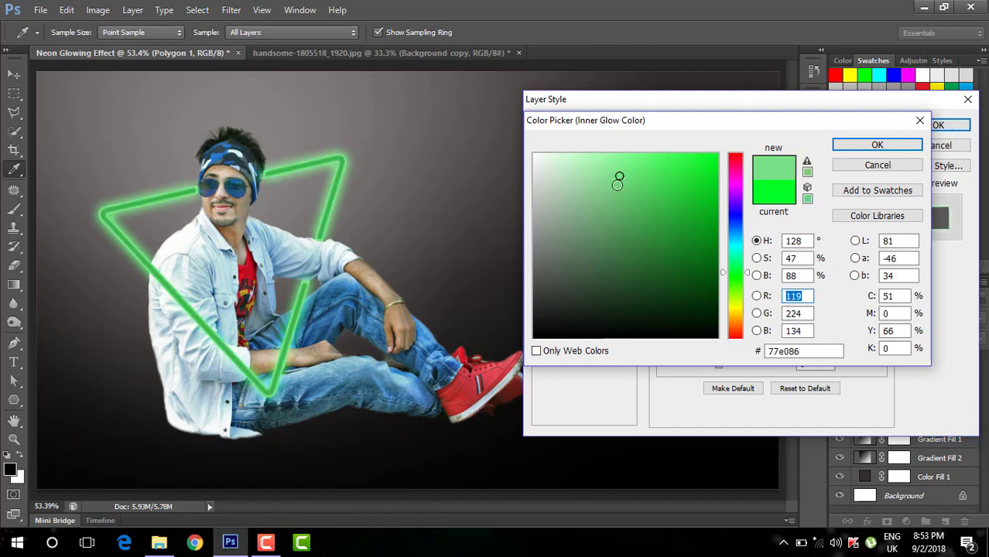
pyautogui.click(616, 181)
pyautogui.click(620, 173)
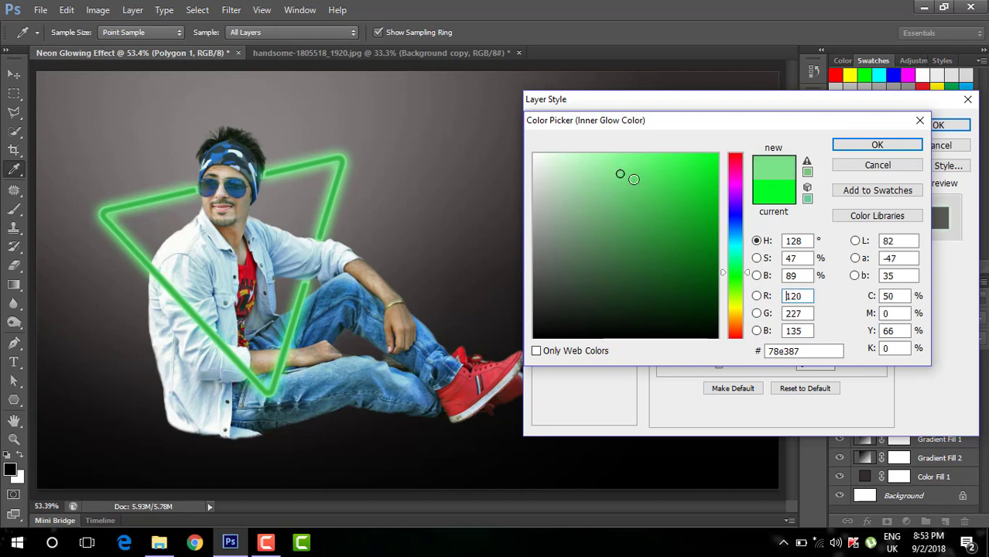
pyautogui.click(630, 165)
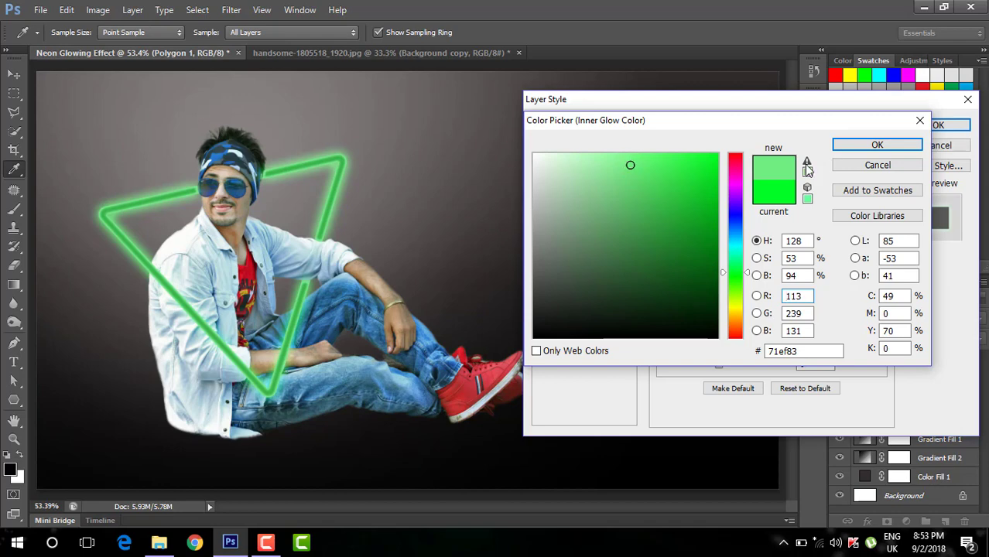
pyautogui.click(877, 145)
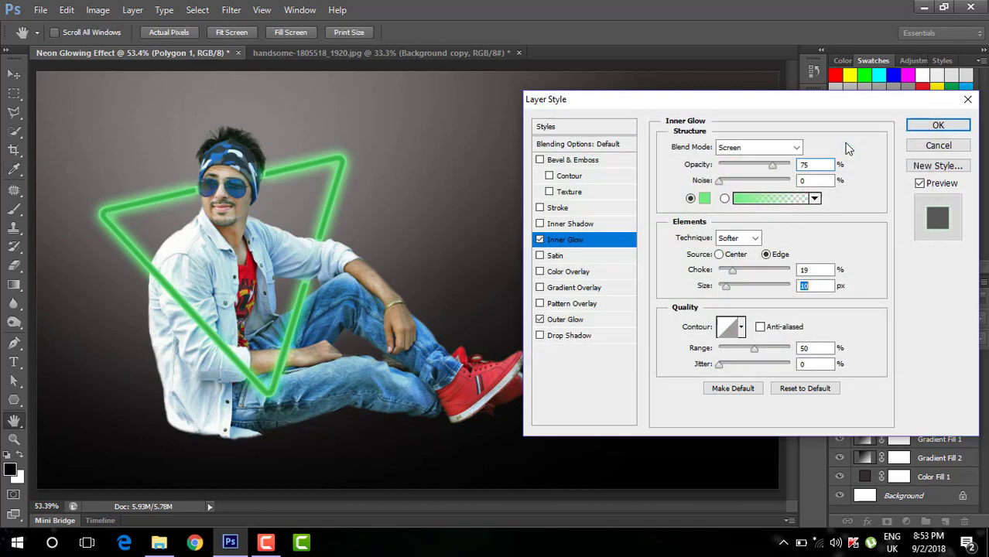
pyautogui.click(939, 126)
# - Convert the Polygon 1 layer's glow effects into separate layers and select its Inner Glow layer
pyautogui.press('e')
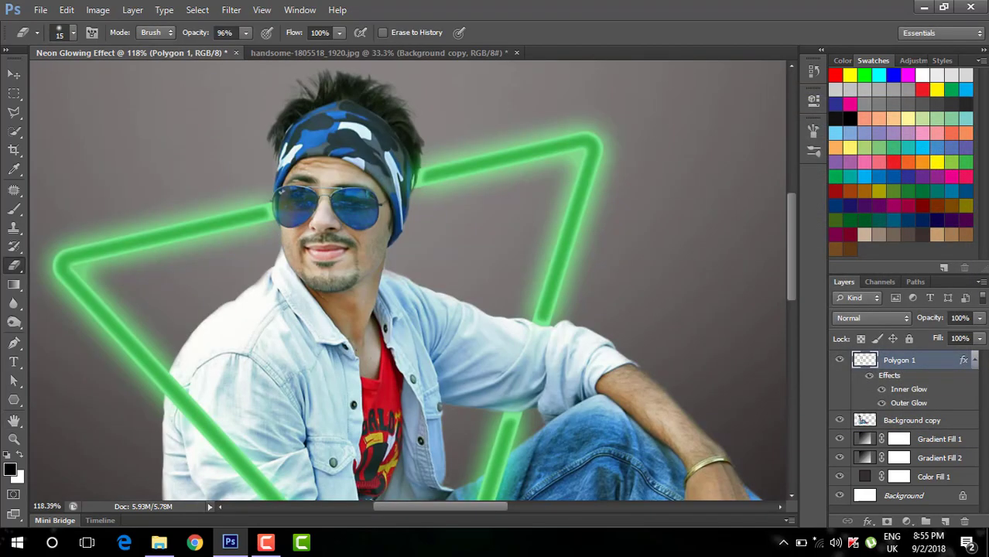
pyautogui.rightClick(963, 362)
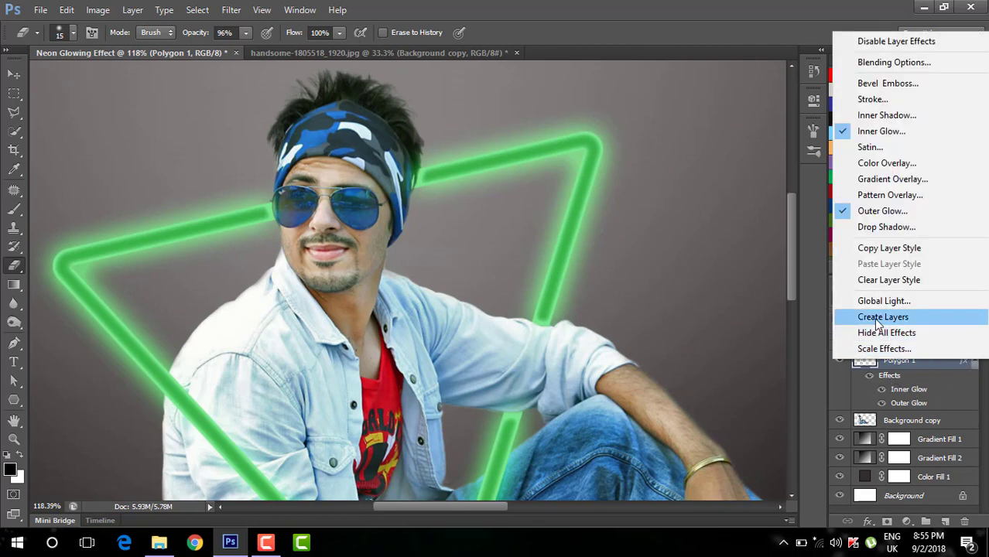
pyautogui.click(898, 319)
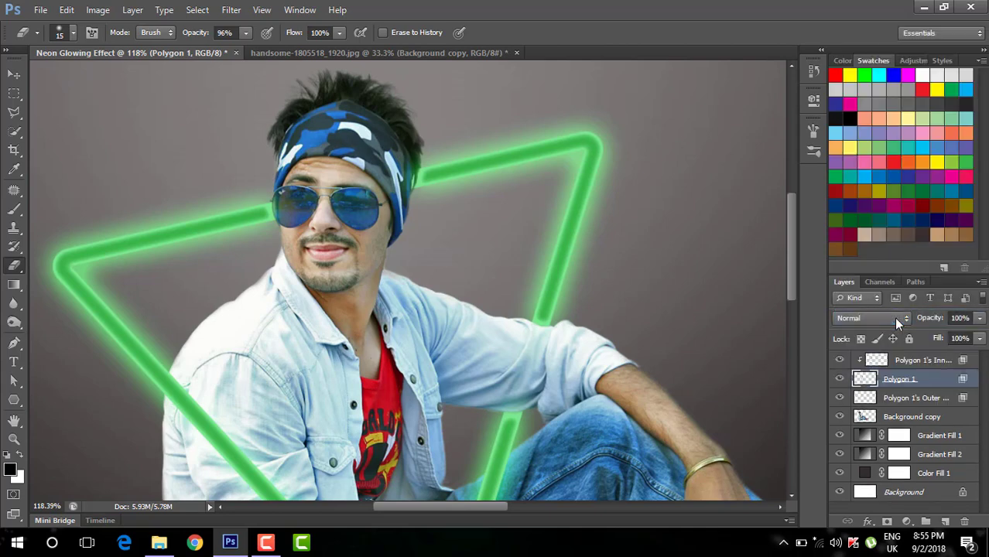
pyautogui.click(901, 364)
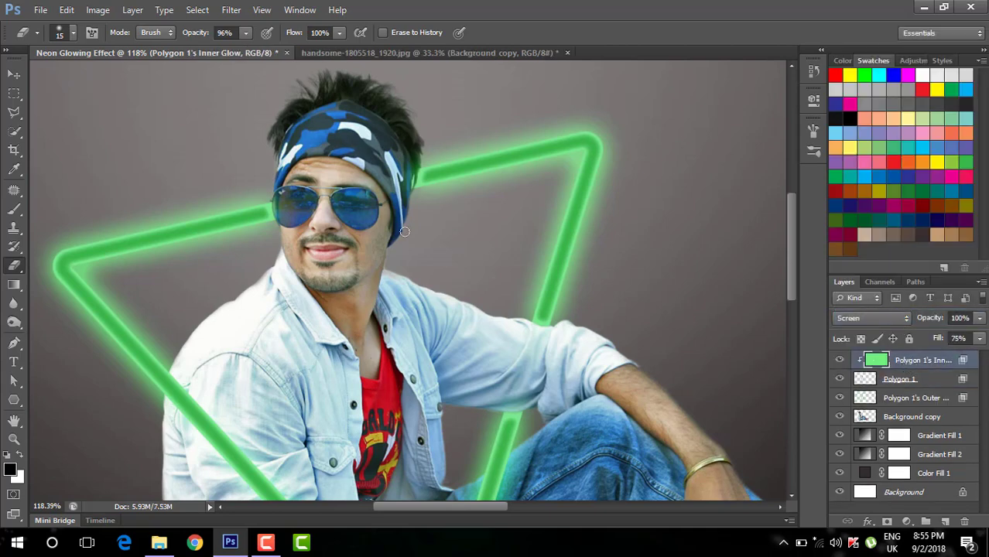
# - Erase the inner glow's end edges with a 12 px Eraser where the triangle meets the man's headband and sunglasses
pyautogui.scroll(5, 396, 173)
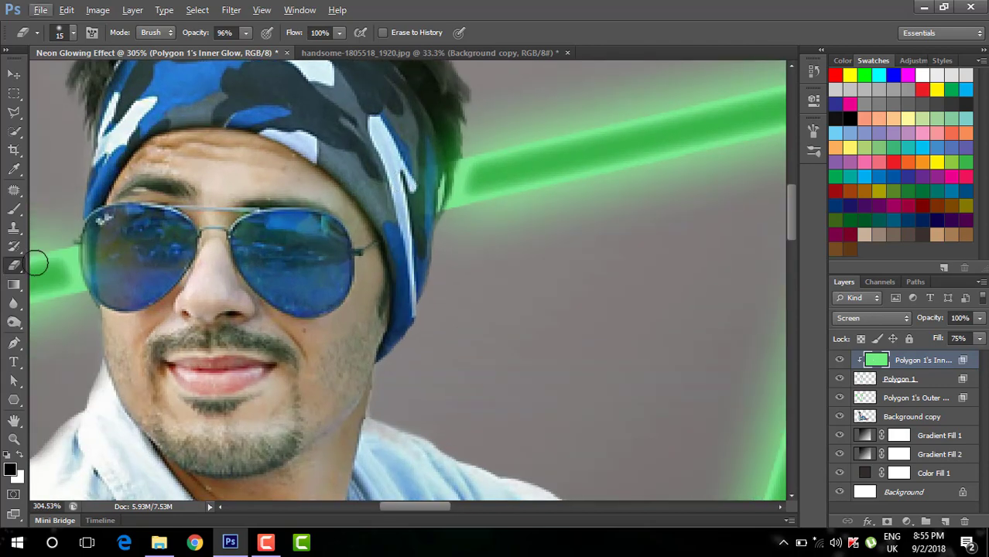
pyautogui.keyDown('alt'); pyautogui.rightClick(492, 191); pyautogui.keyUp('alt')
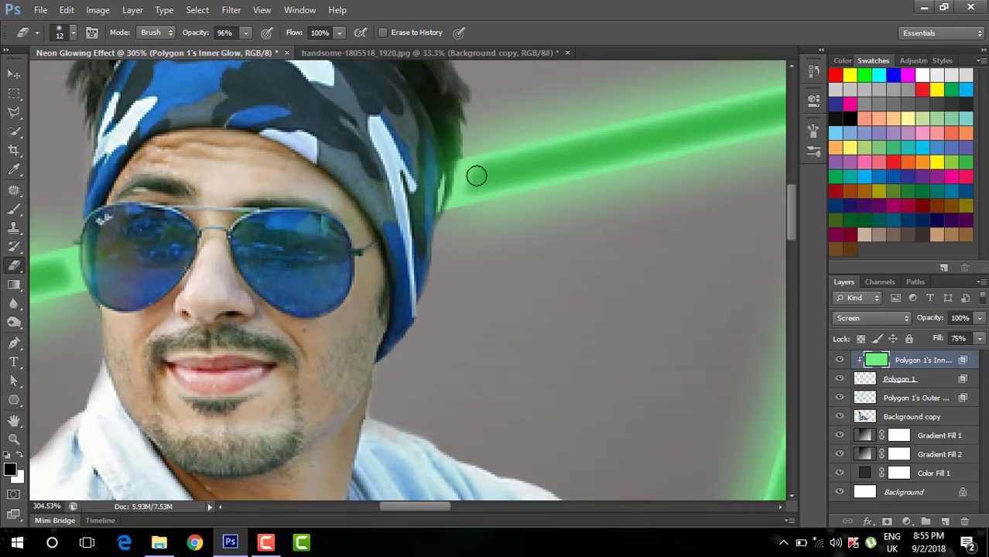
pyautogui.moveTo(475, 178)
pyautogui.mouseDown()
pyautogui.moveTo(434, 191)
pyautogui.moveTo(471, 179)
pyautogui.moveTo(459, 184)
pyautogui.mouseUp()
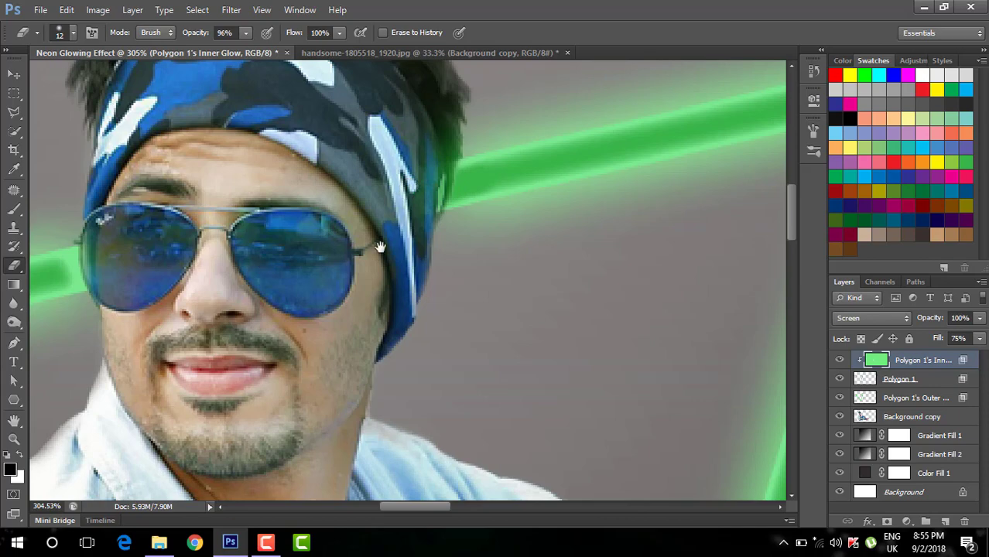
pyautogui.moveTo(379, 247); pyautogui.dragTo(632, 213)
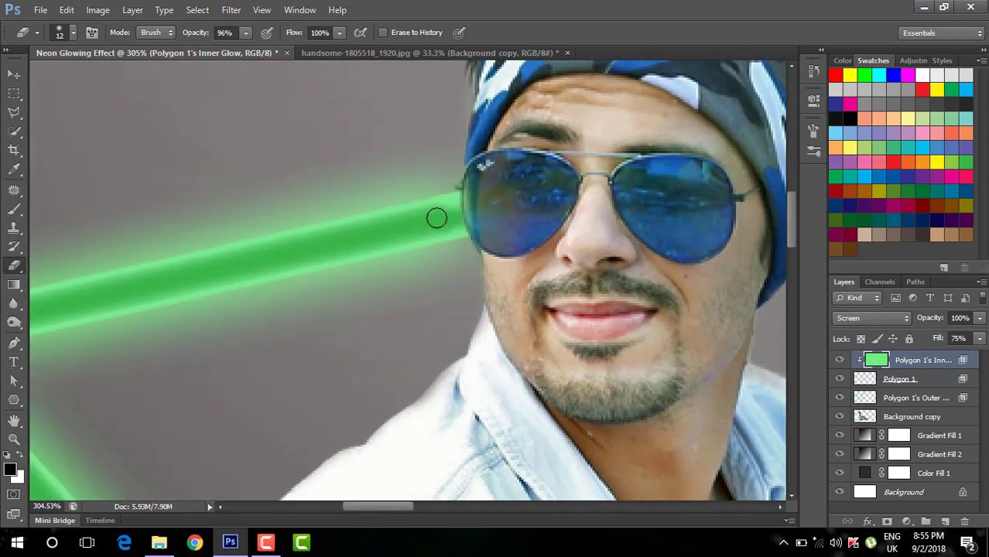
# - Erase the inner glow's end edges where the triangle passes behind the sleeve of the man's outstretched arm
pyautogui.scroll(-5, 465, 232)
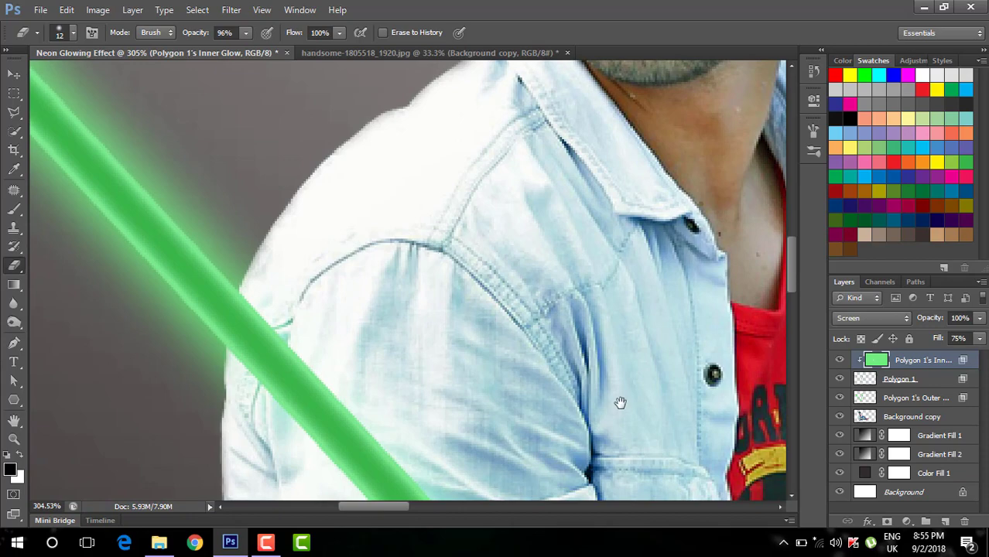
pyautogui.moveTo(619, 403); pyautogui.dragTo(300, 190)
pyautogui.moveTo(623, 276); pyautogui.dragTo(459, 415)
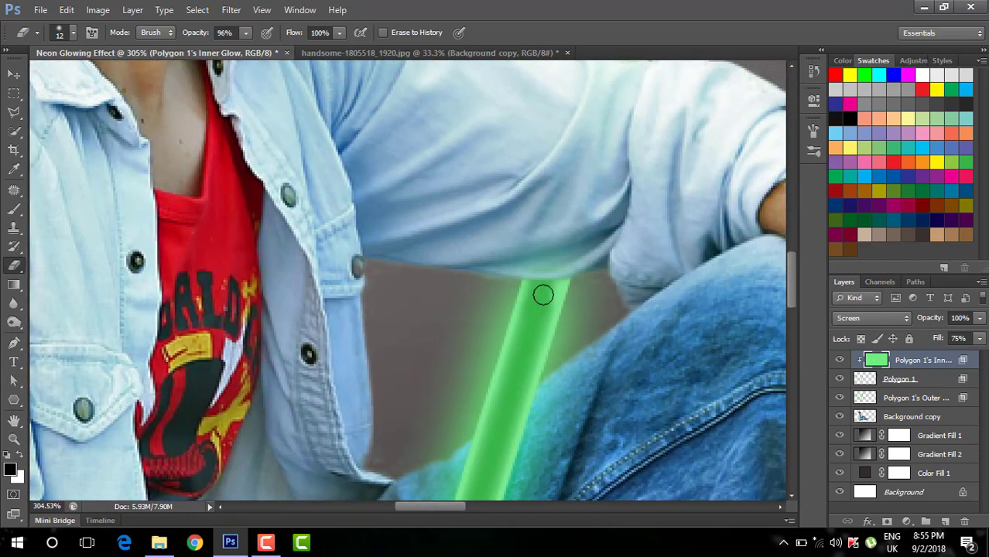
pyautogui.moveTo(542, 314); pyautogui.dragTo(563, 176)
pyautogui.moveTo(533, 386); pyautogui.dragTo(580, 228)
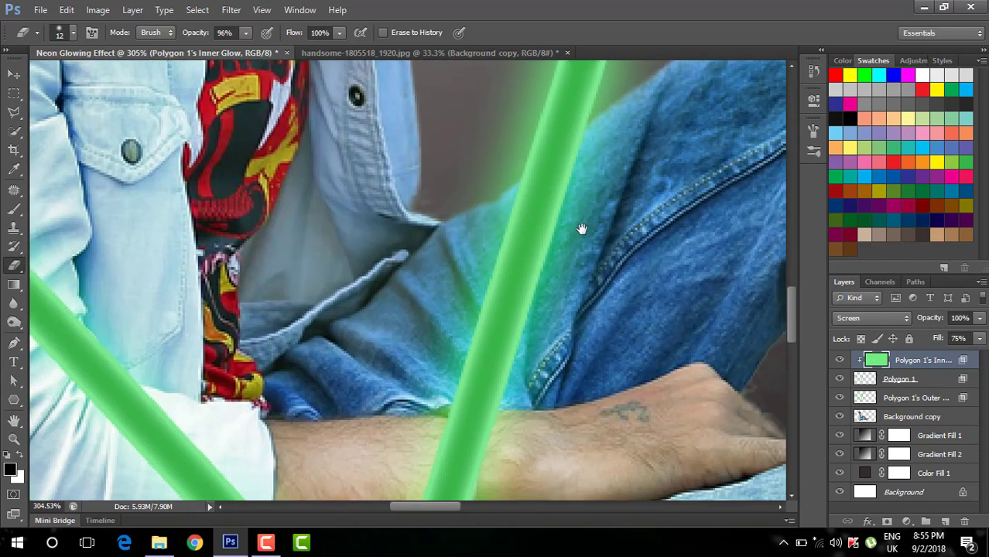
pyautogui.moveTo(604, 116); pyautogui.dragTo(520, 419)
pyautogui.moveTo(564, 193); pyautogui.dragTo(526, 411)
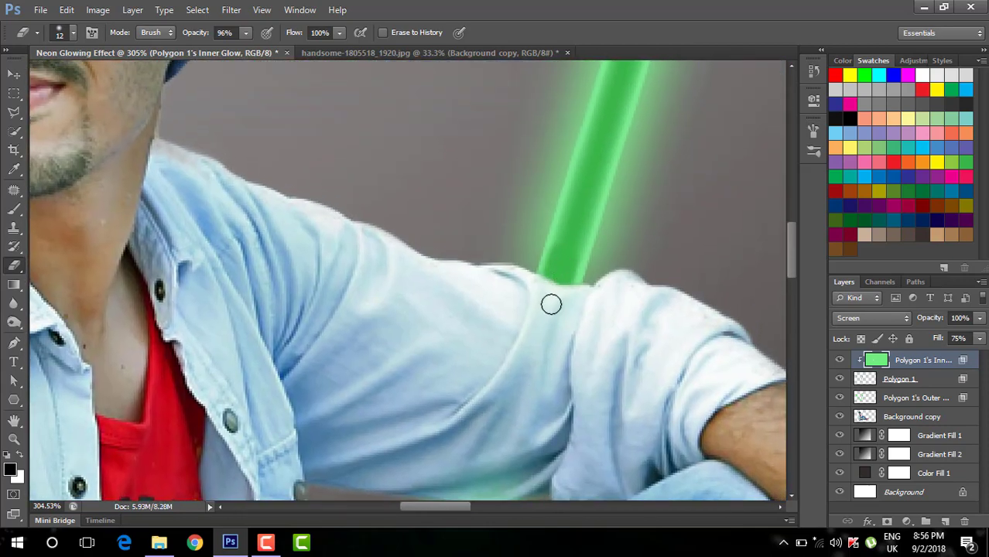
pyautogui.hotkey('ctrl', '0')
pyautogui.scroll(-2, 527, 273)
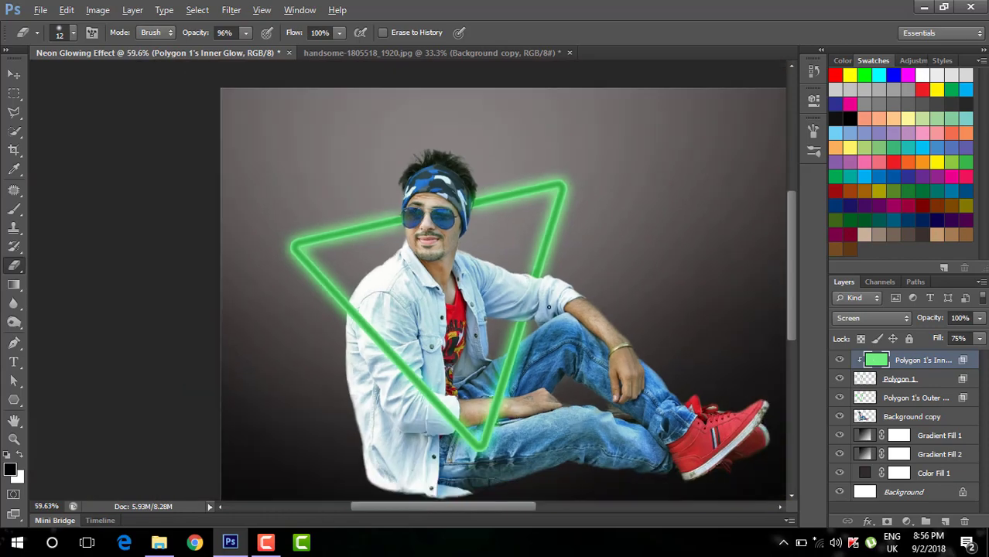
# - Touch up the erased inner glow where the triangle meets the upper edge of the sleeve
pyautogui.scroll(4, 541, 293)
pyautogui.scroll(2, 543, 291)
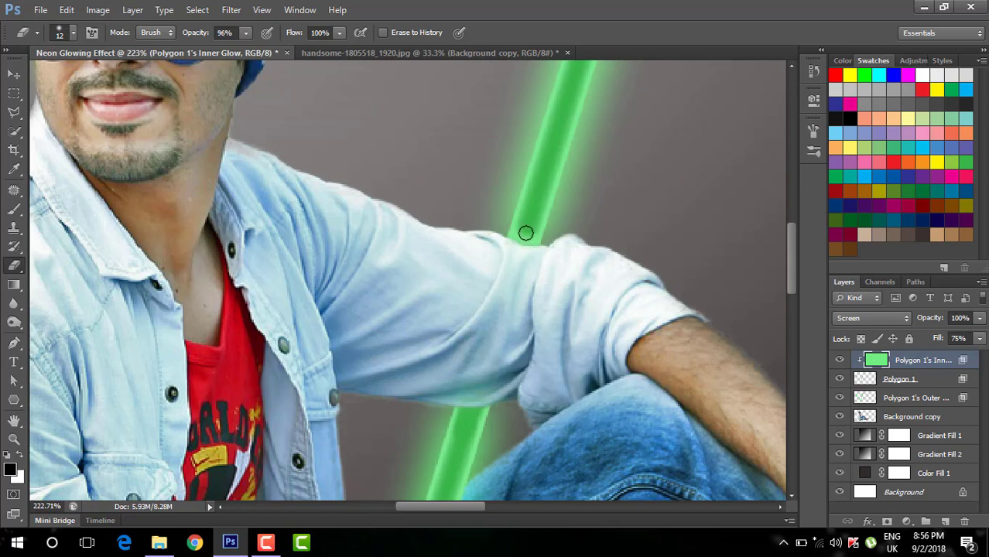
pyautogui.click(519, 248)
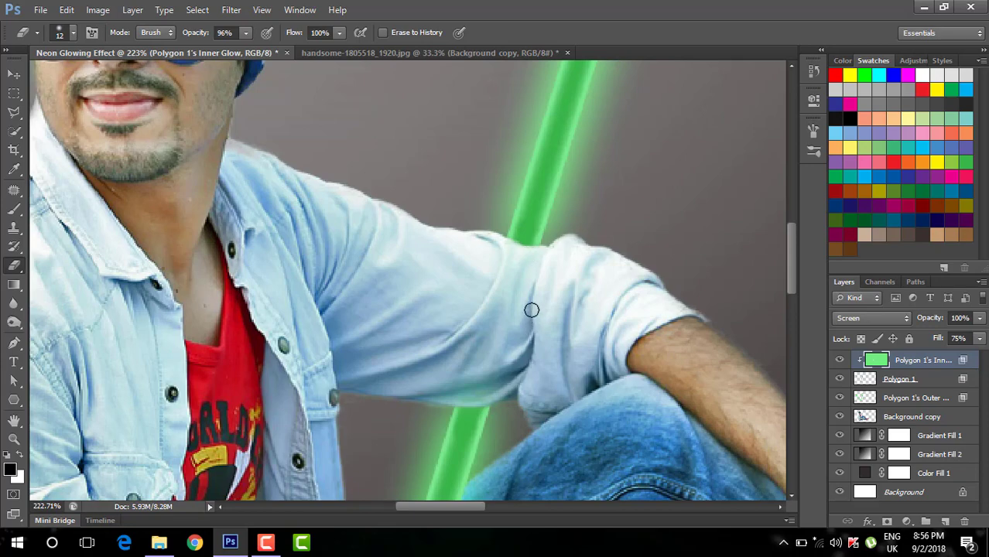
pyautogui.scroll(-5, 533, 310)
pyautogui.scroll(-2, 535, 299)
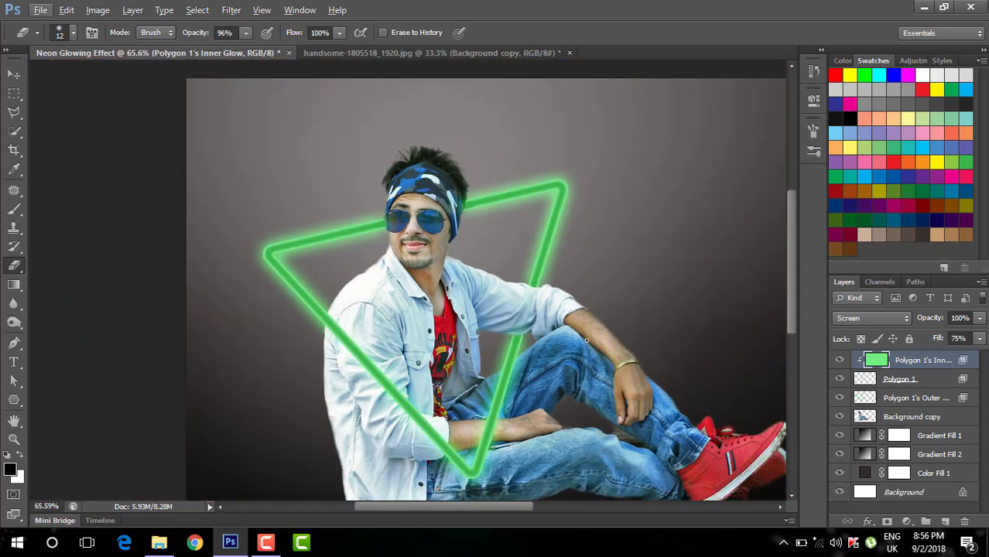
pyautogui.scroll(-1, 587, 340)
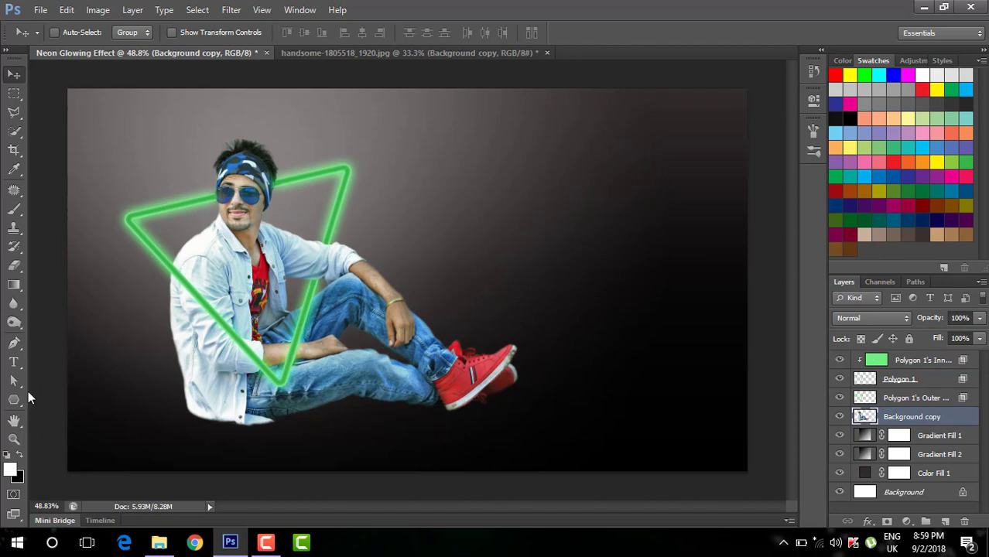
# - Enable Shape Dynamics for the Brush tool with a minimum diameter of 37% and a minimum roundness of 27%
pyautogui.click(13, 211)
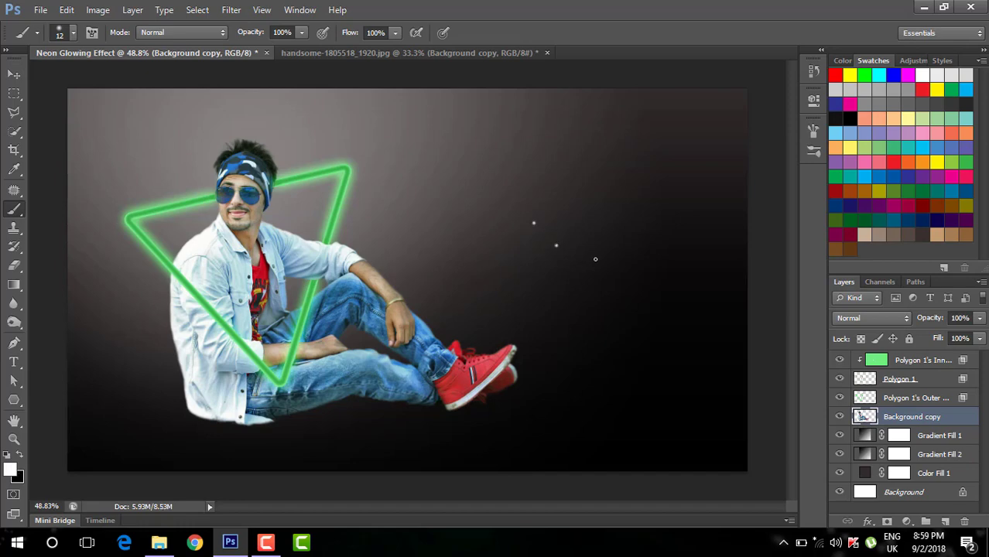
pyautogui.click(813, 130)
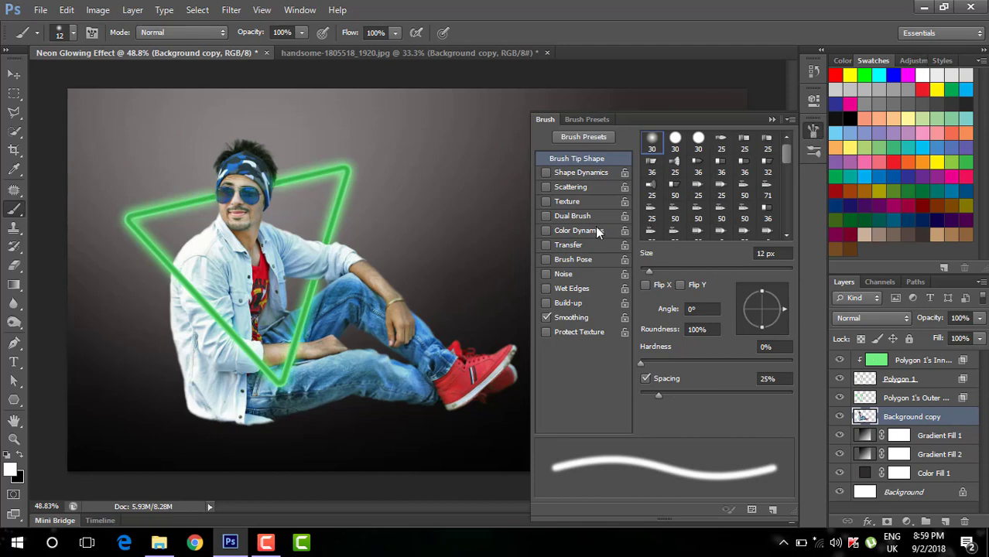
pyautogui.click(570, 173)
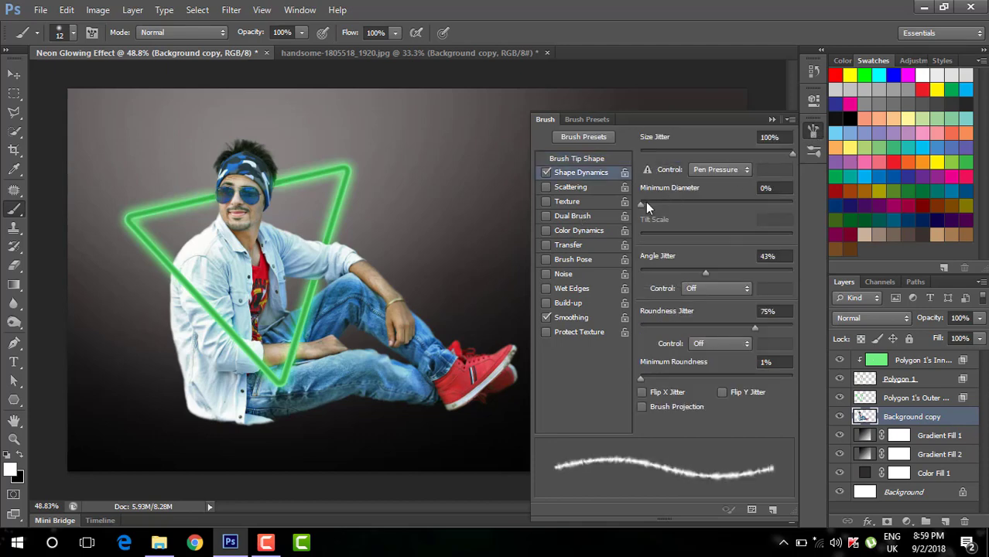
pyautogui.moveTo(646, 202); pyautogui.dragTo(697, 206)
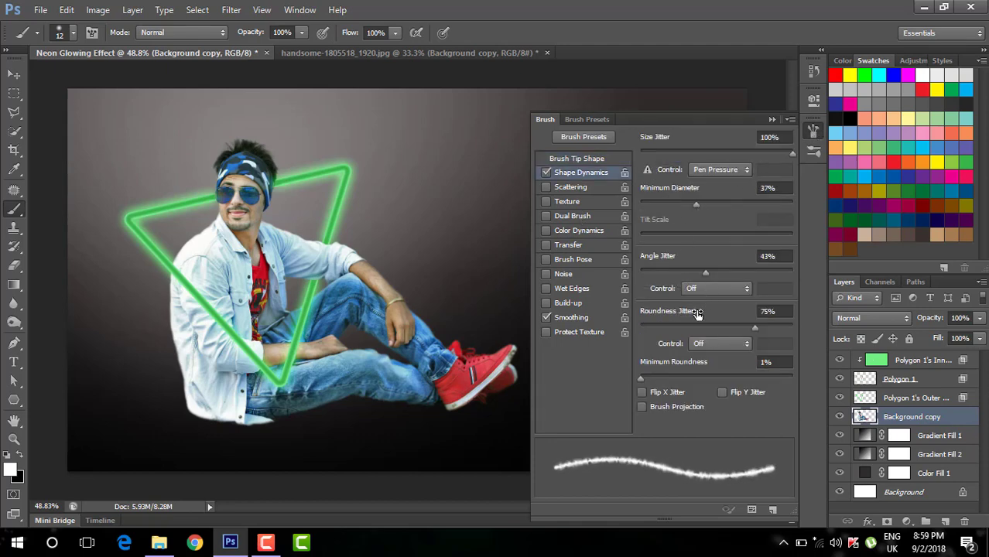
pyautogui.moveTo(641, 380); pyautogui.dragTo(679, 378)
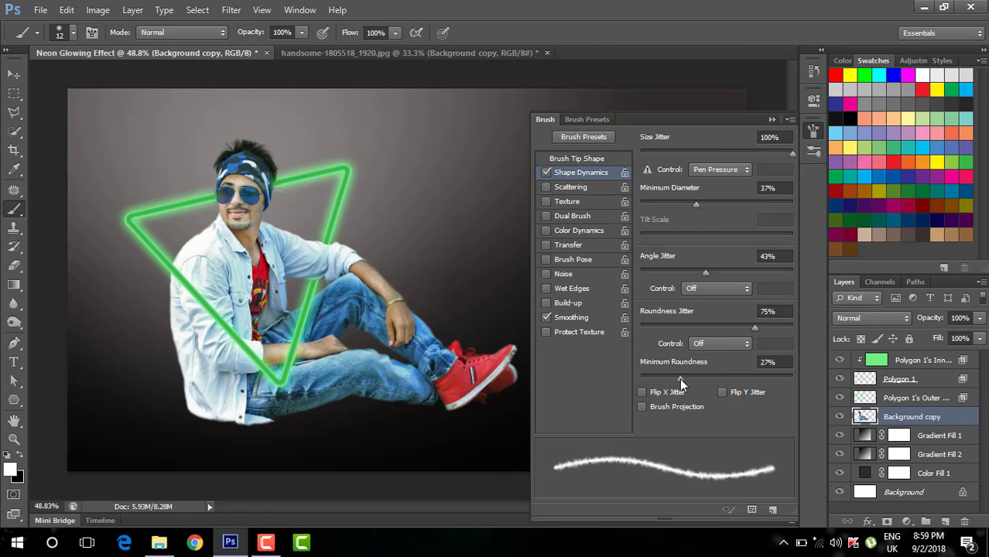
# - Enable Scattering for the brush with scatter 1000%, count 2 and count jitter 0%
pyautogui.click(572, 186)
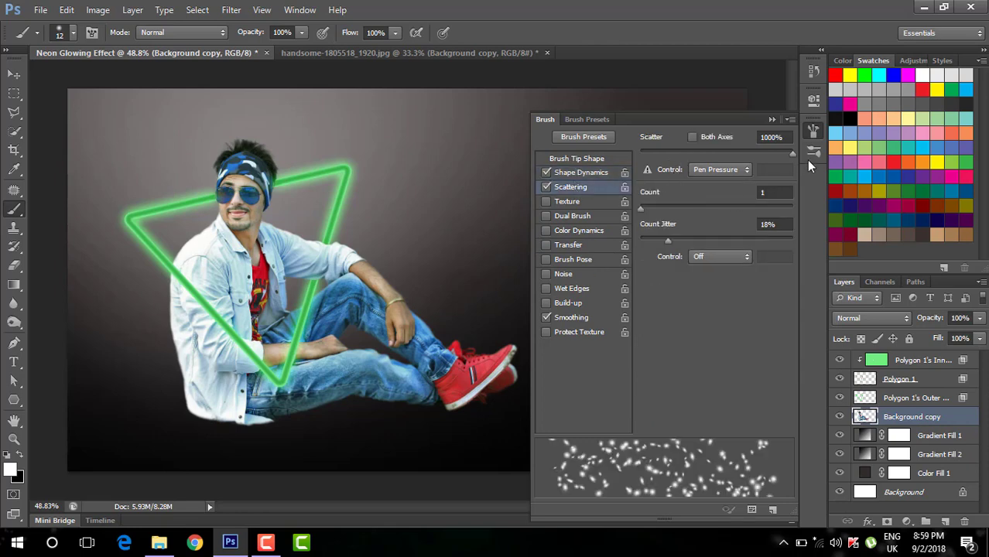
pyautogui.moveTo(789, 152)
pyautogui.mouseDown()
pyautogui.moveTo(759, 153)
pyautogui.moveTo(793, 161)
pyautogui.mouseUp()
pyautogui.moveTo(645, 212)
pyautogui.mouseDown()
pyautogui.moveTo(710, 239)
pyautogui.moveTo(616, 249)
pyautogui.mouseUp()
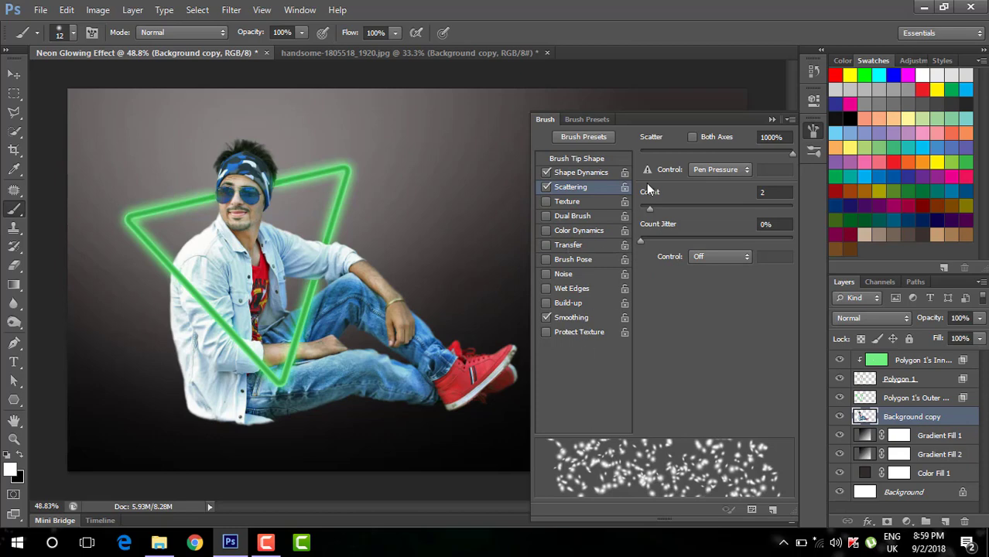
pyautogui.click(771, 120)
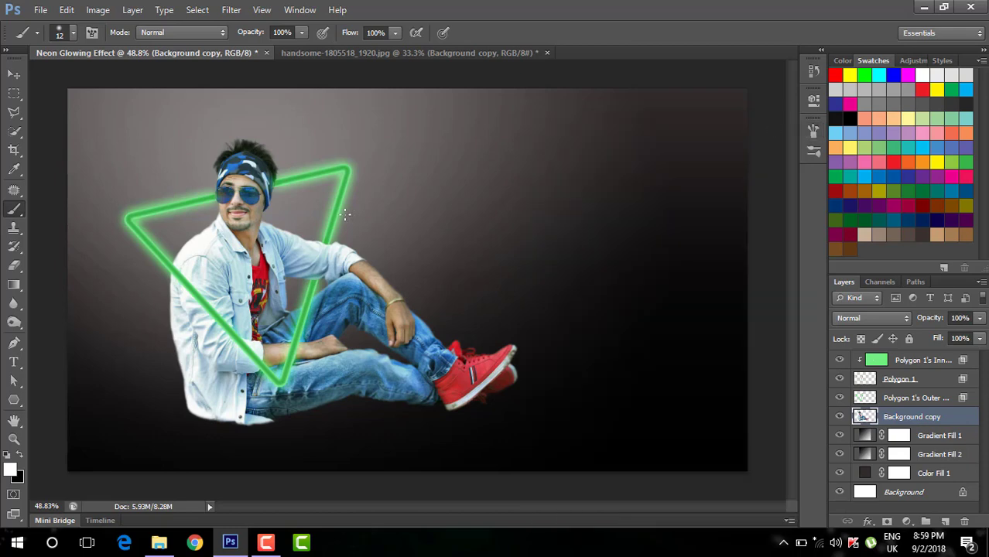
# - Reduce the brush size to 8 px and add a new layer above the triangle's Inner Glow layer
pyautogui.scroll(5, 312, 188)
pyautogui.moveTo(398, 168)
pyautogui.mouseDown()
pyautogui.moveTo(406, 167)
pyautogui.moveTo(403, 182)
pyautogui.mouseUp()
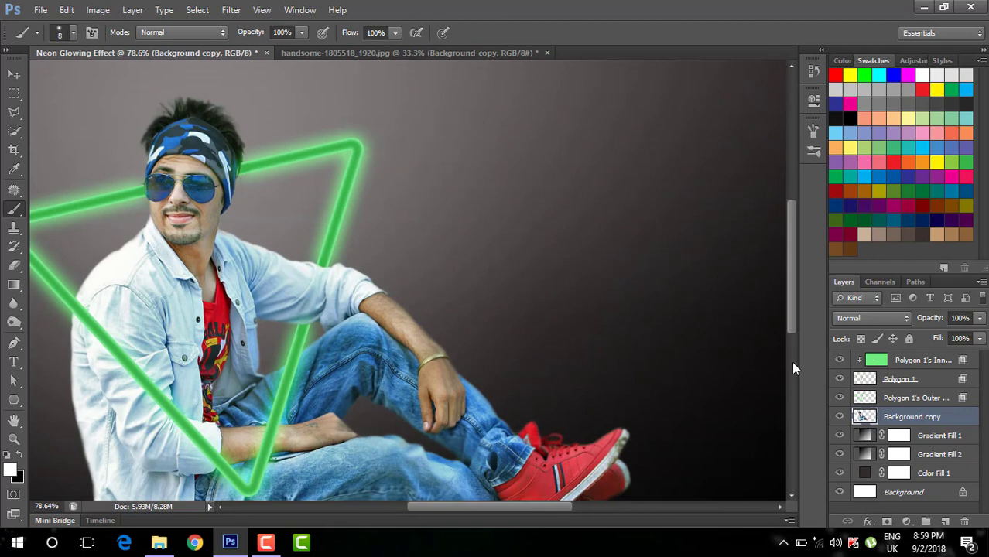
pyautogui.click(917, 362)
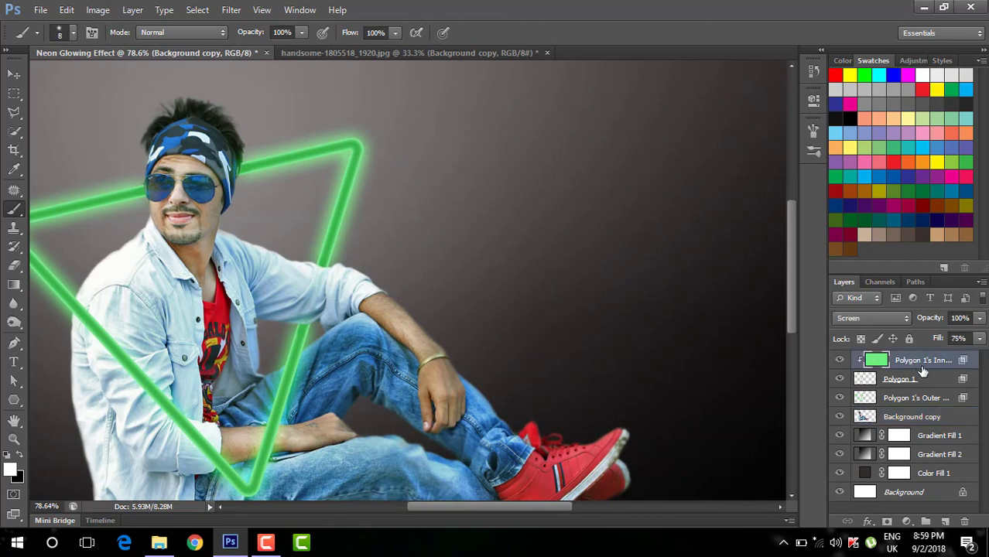
pyautogui.click(945, 522)
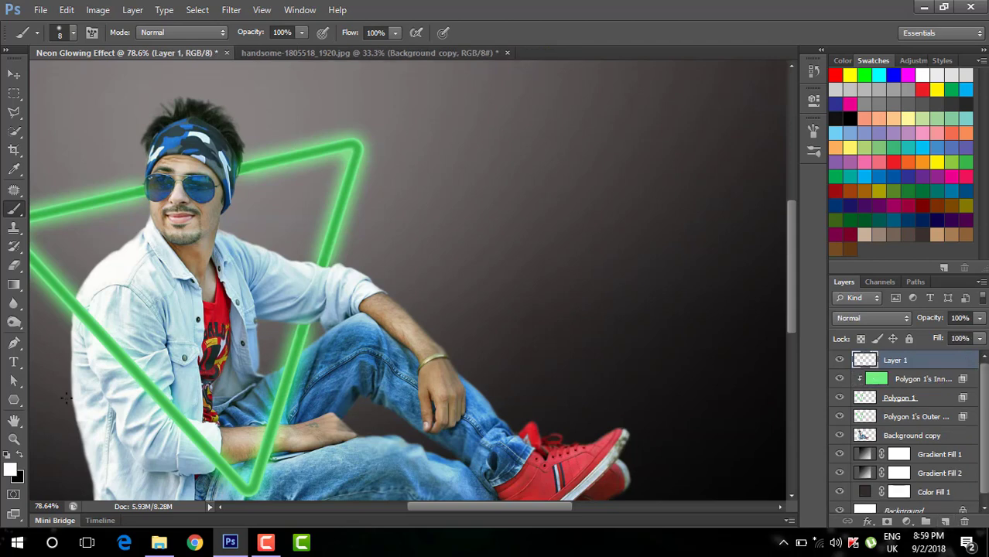
# - Set the foreground color to a pale tint of the green sampled from the triangle, ready for the Brush tool
pyautogui.click(12, 473)
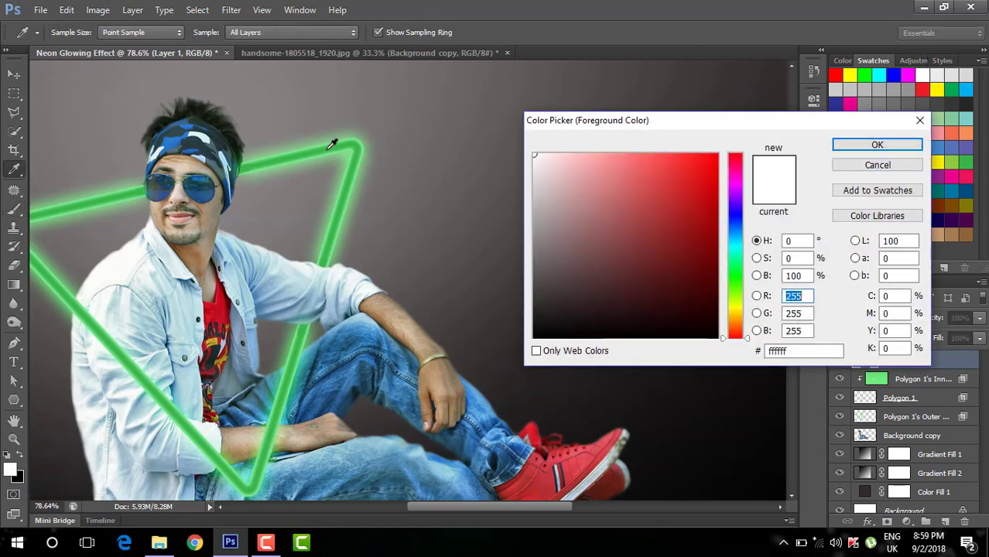
pyautogui.click(319, 155)
pyautogui.moveTo(592, 161); pyautogui.dragTo(589, 157)
pyautogui.click(876, 145)
pyautogui.press('b')
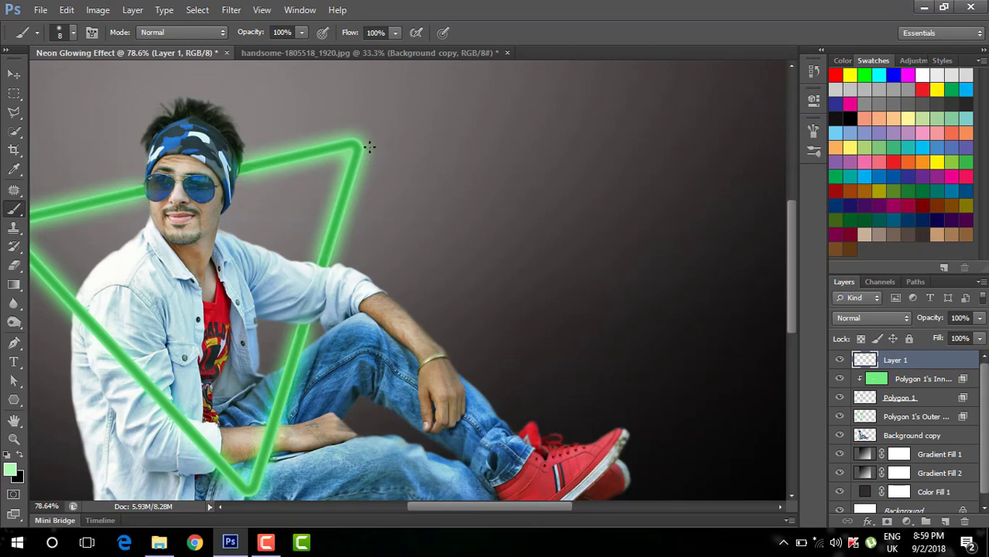
# - Paint scattered particles along the whole triangle outline on Layer 1 and clip that layer to the triangle
pyautogui.moveTo(347, 168)
pyautogui.mouseDown()
pyautogui.moveTo(336, 207)
pyautogui.moveTo(329, 229)
pyautogui.moveTo(342, 247)
pyautogui.moveTo(323, 263)
pyautogui.moveTo(329, 273)
pyautogui.moveTo(297, 329)
pyautogui.moveTo(281, 442)
pyautogui.moveTo(241, 489)
pyautogui.moveTo(227, 469)
pyautogui.moveTo(397, 411)
pyautogui.moveTo(403, 455)
pyautogui.moveTo(180, 202)
pyautogui.moveTo(404, 146)
pyautogui.moveTo(511, 123)
pyautogui.moveTo(539, 149)
pyautogui.mouseUp()
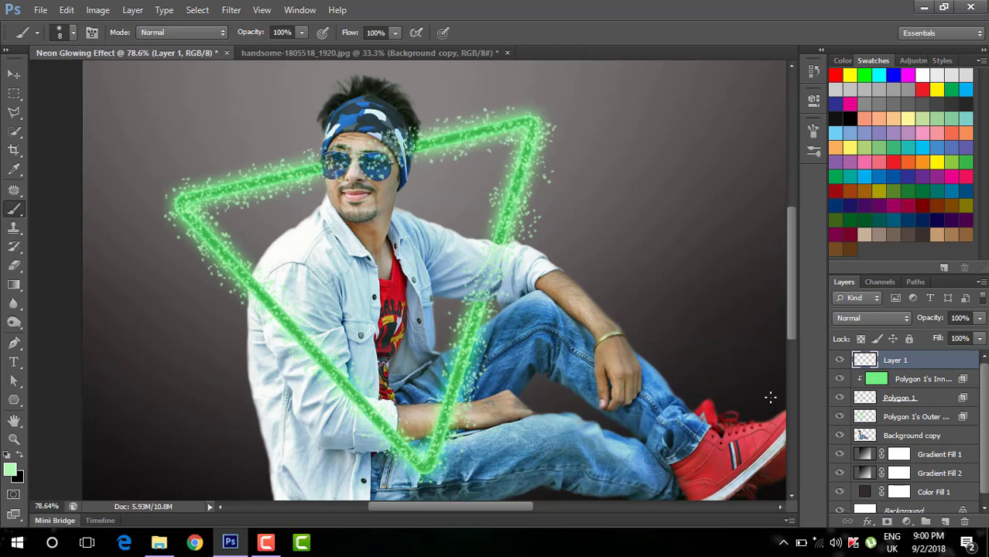
pyautogui.rightClick(900, 369)
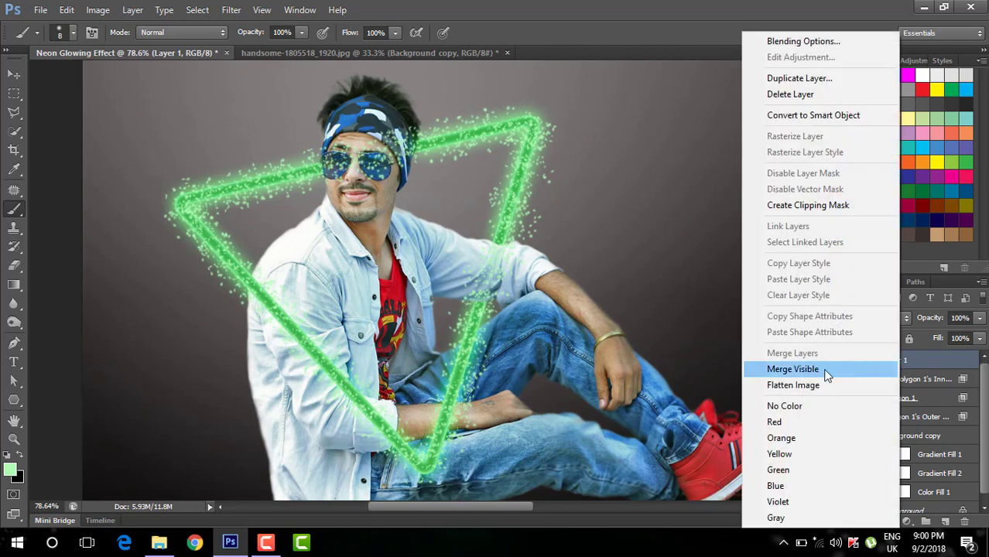
pyautogui.click(792, 209)
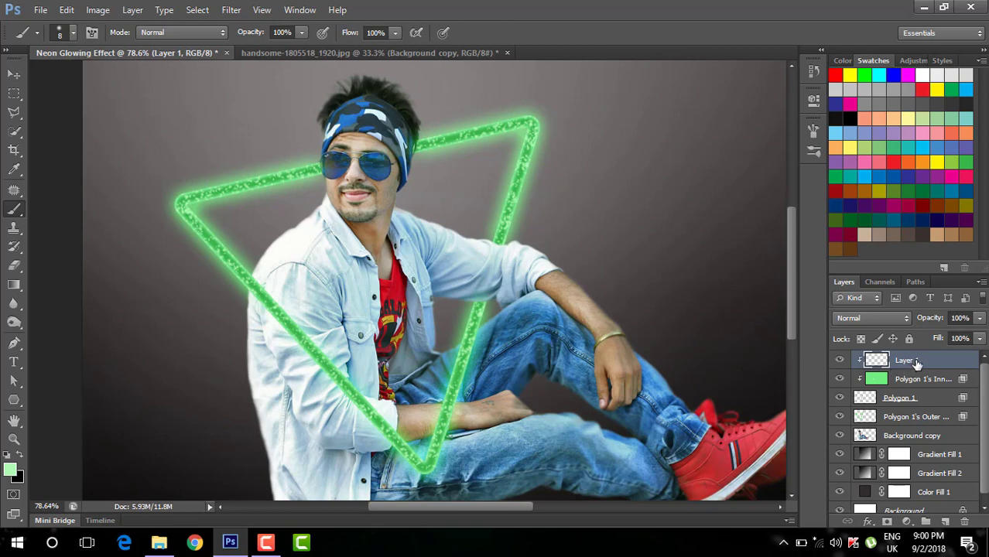
# - Duplicate the clipped particle layer and apply a Gaussian Blur with a 2.3-pixel radius to the original Layer 1
pyautogui.moveTo(913, 363); pyautogui.dragTo(945, 521)
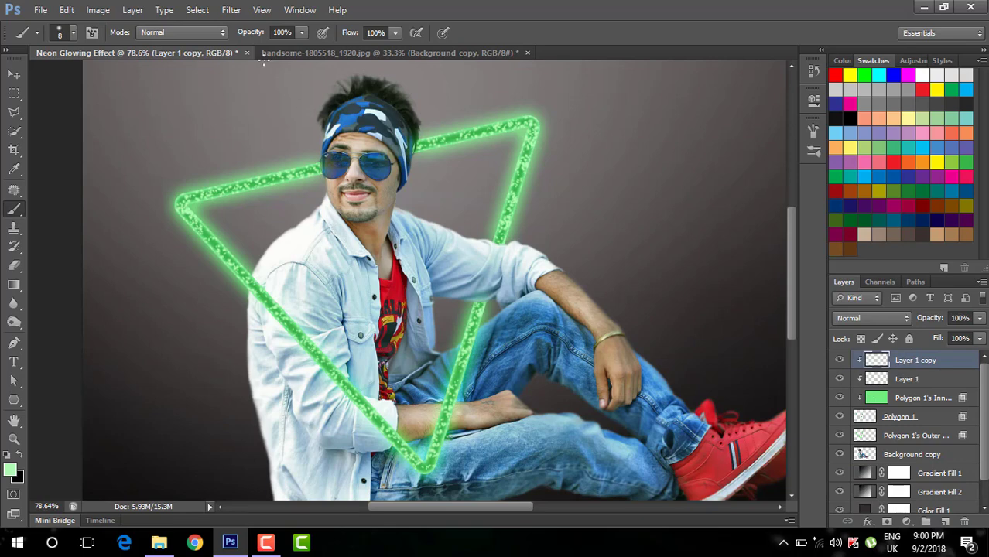
pyautogui.click(903, 380)
pyautogui.click(231, 10)
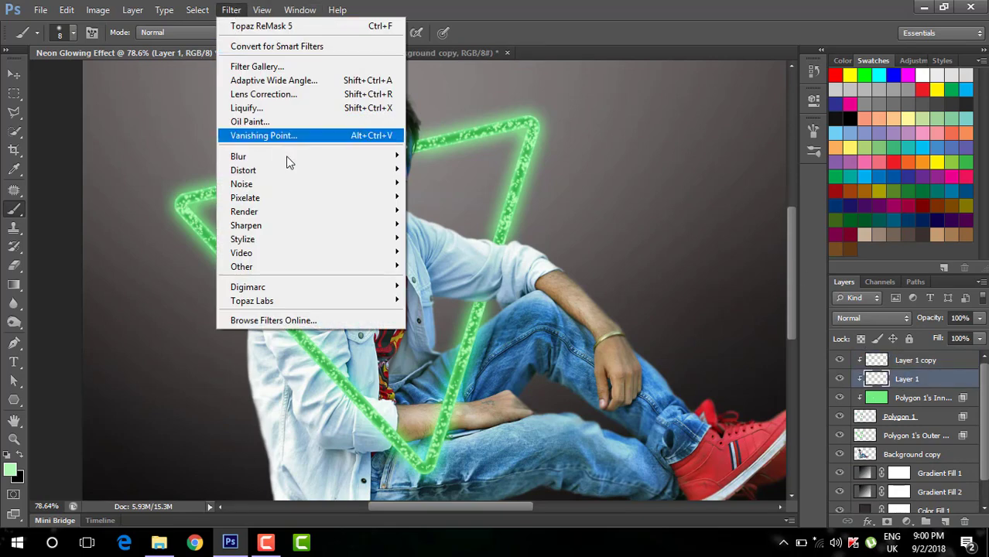
pyautogui.moveTo(340, 157)
pyautogui.click(455, 258)
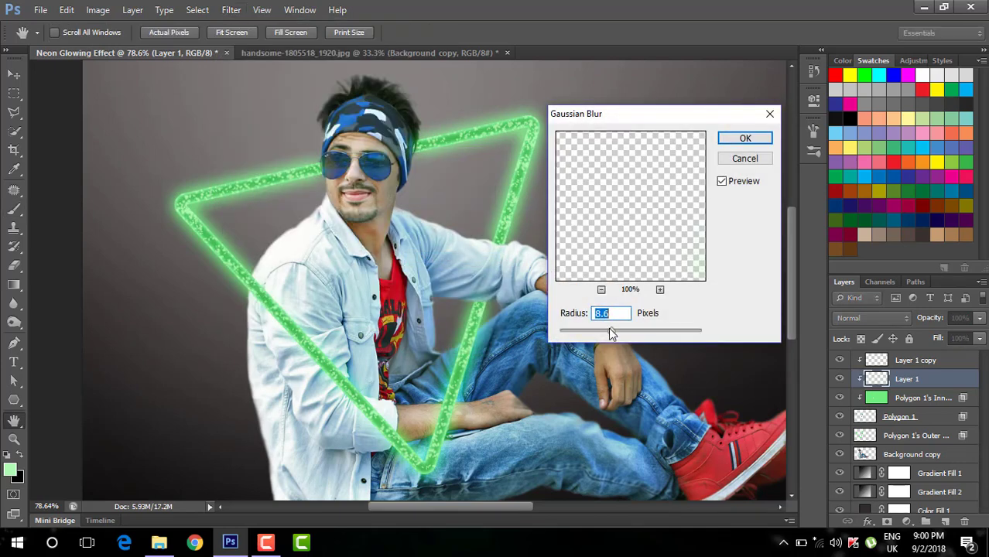
pyautogui.moveTo(608, 331); pyautogui.dragTo(577, 331)
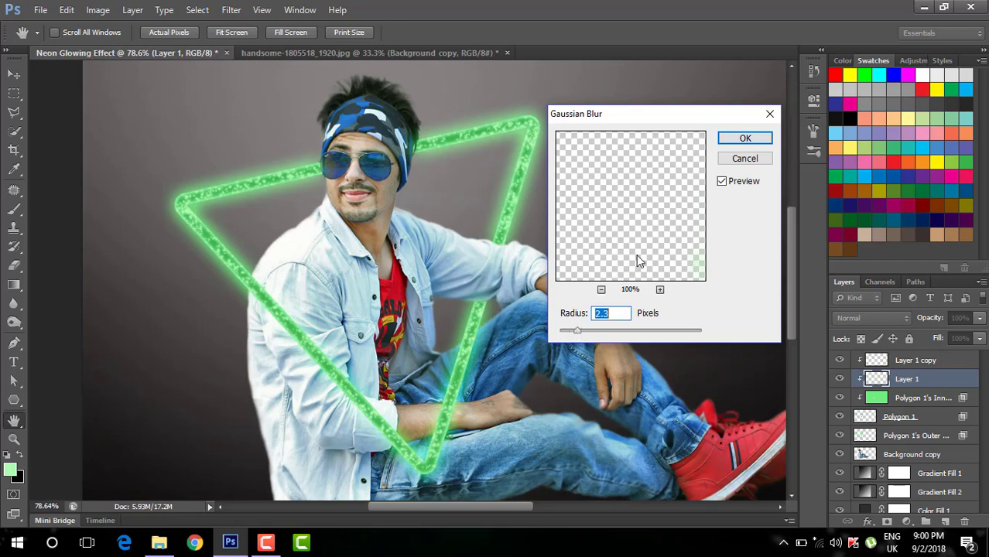
pyautogui.press('b')
pyautogui.click(745, 139)
pyautogui.scroll(-2, 721, 137)
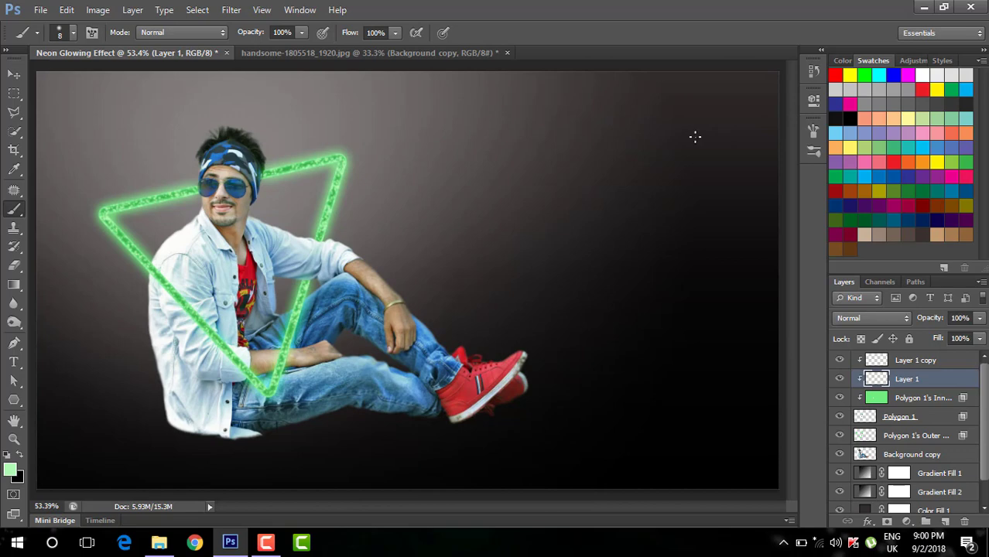
# - Group the two particle layers with the triangle's Inner Glow, Polygon 1 and Outer Glow layers
pyautogui.click(911, 360)
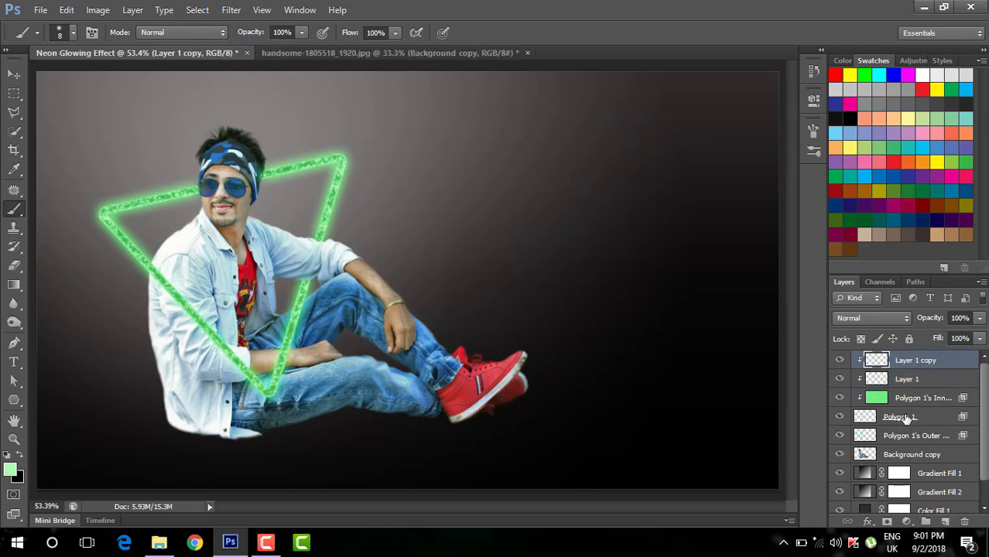
pyautogui.click(839, 417)
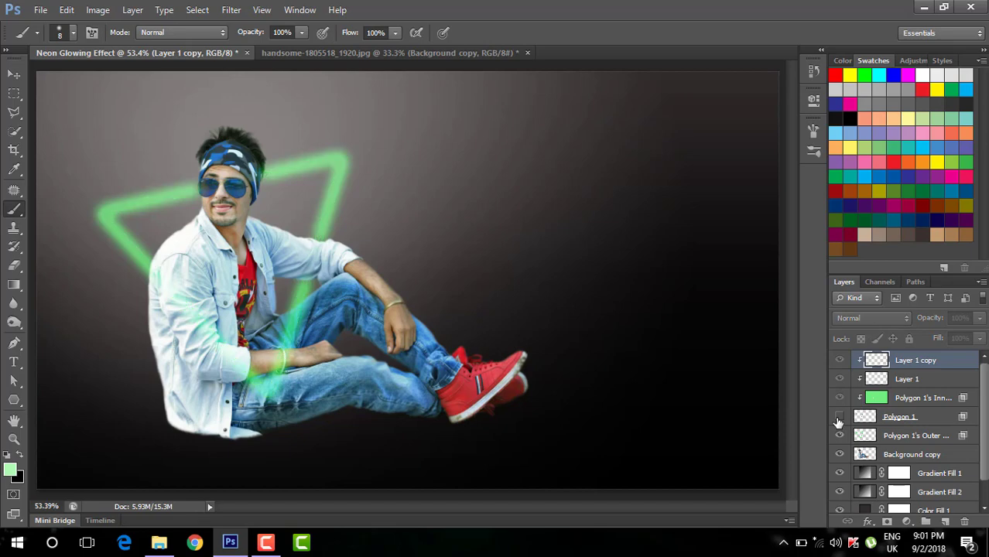
pyautogui.click(839, 418)
pyautogui.keyDown('shift'); pyautogui.click(914, 418); pyautogui.keyUp('shift')
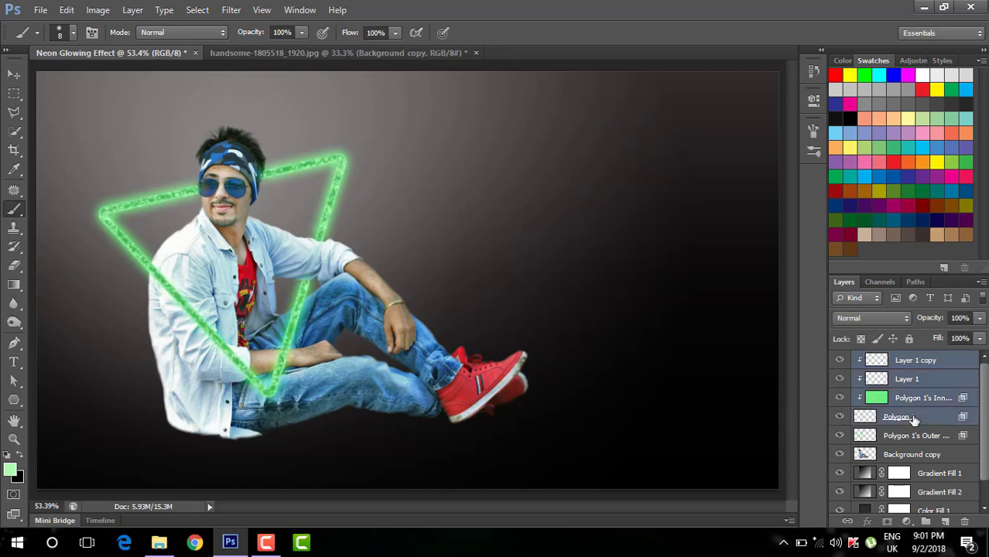
pyautogui.click(839, 436)
pyautogui.click(839, 436)
pyautogui.keyDown('ctrl'); pyautogui.click(910, 437); pyautogui.keyUp('ctrl')
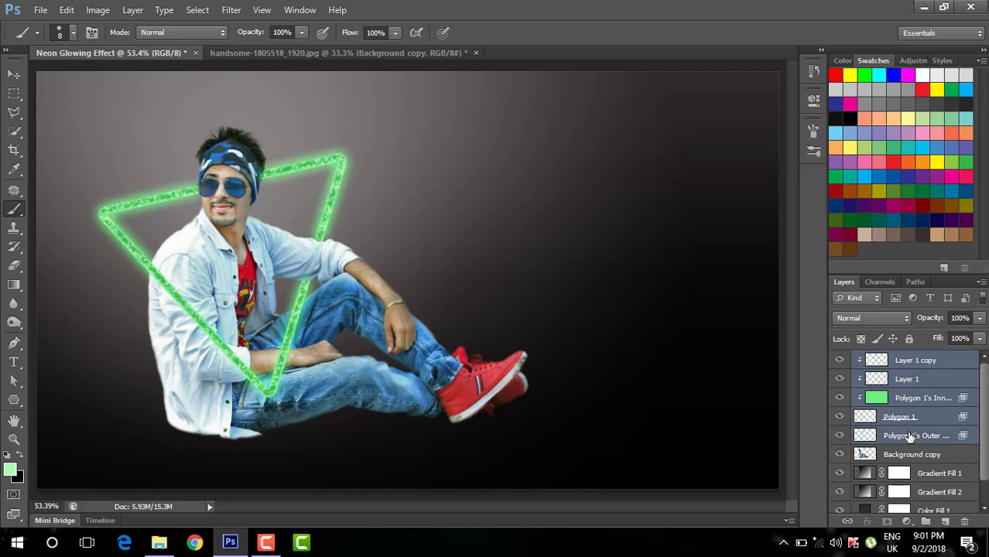
pyautogui.rightClick(910, 437)
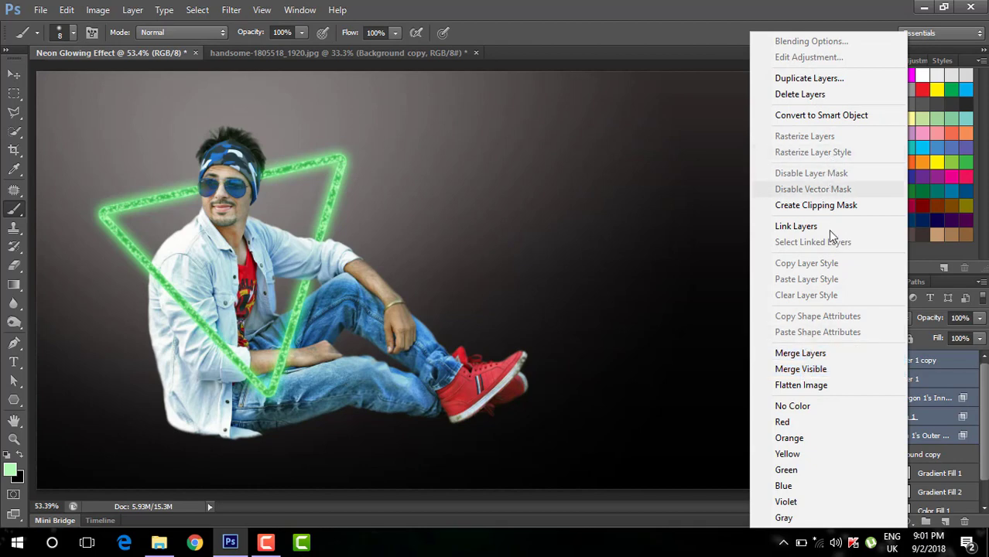
pyautogui.click(954, 374)
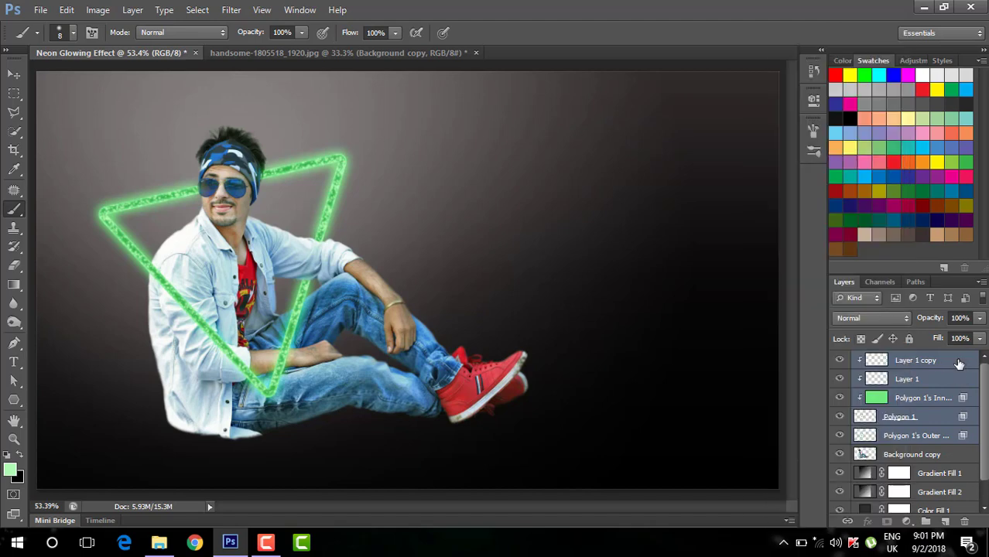
pyautogui.hotkey('ctrl', 'g')
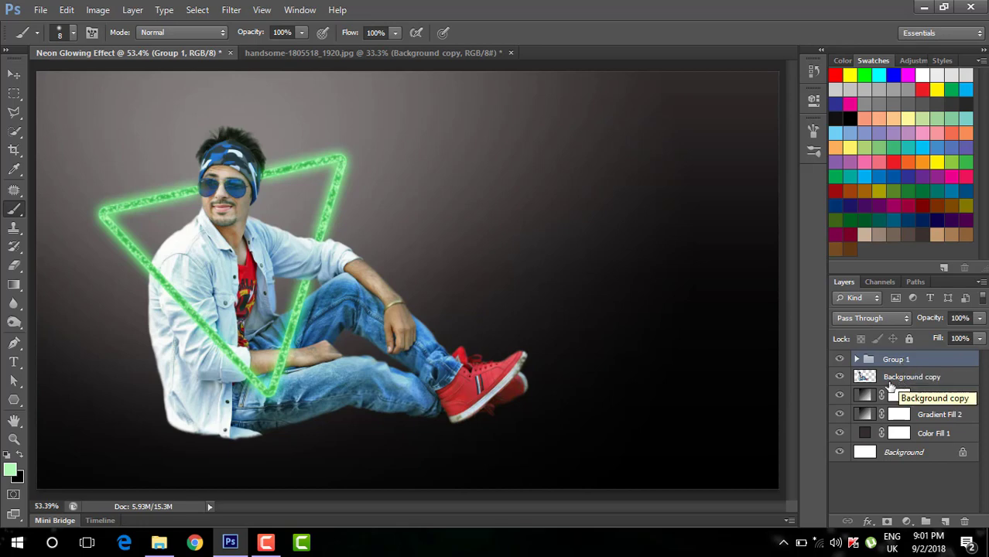
# - Add a Gradient Fill layer above the group using the Transparent Rainbow preset at a 45° angle
pyautogui.click(906, 522)
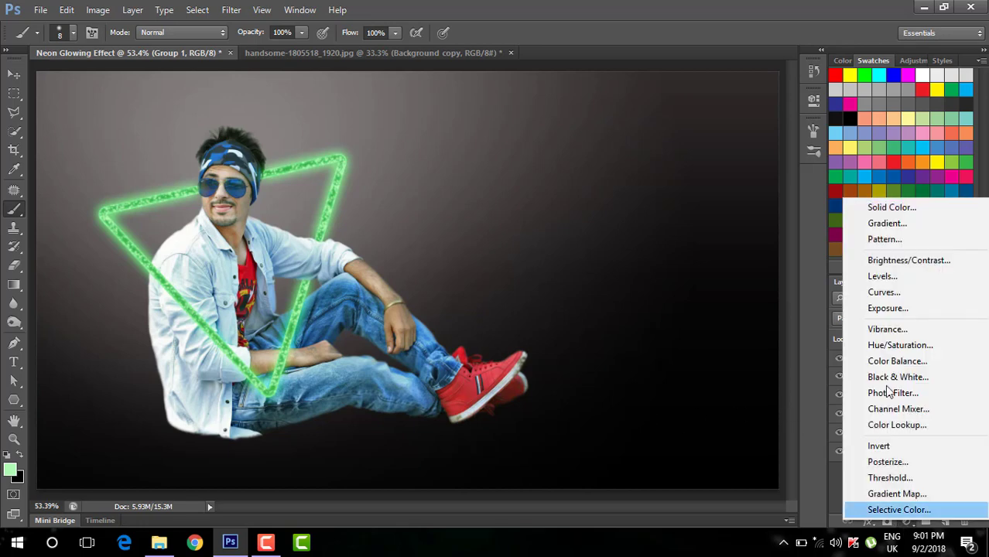
pyautogui.click(896, 223)
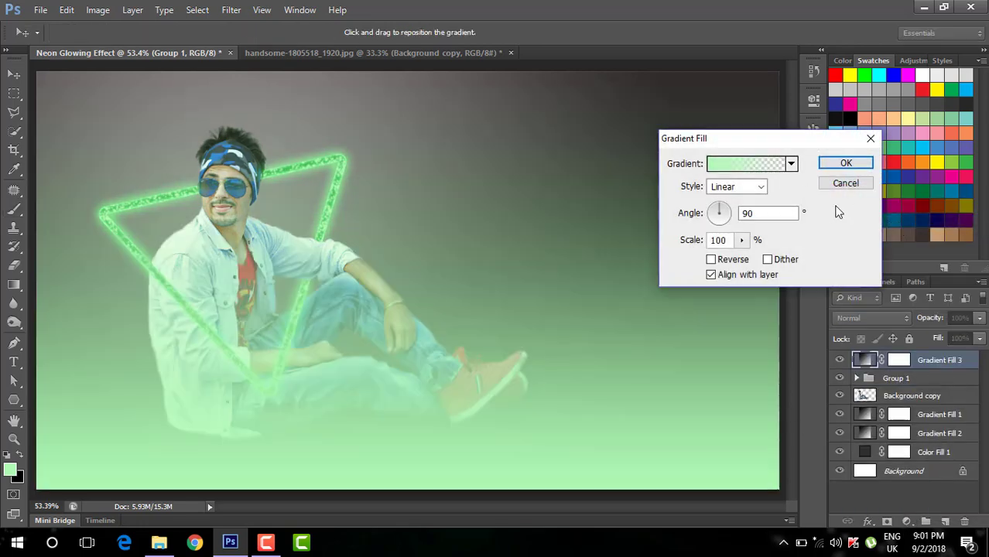
pyautogui.click(791, 164)
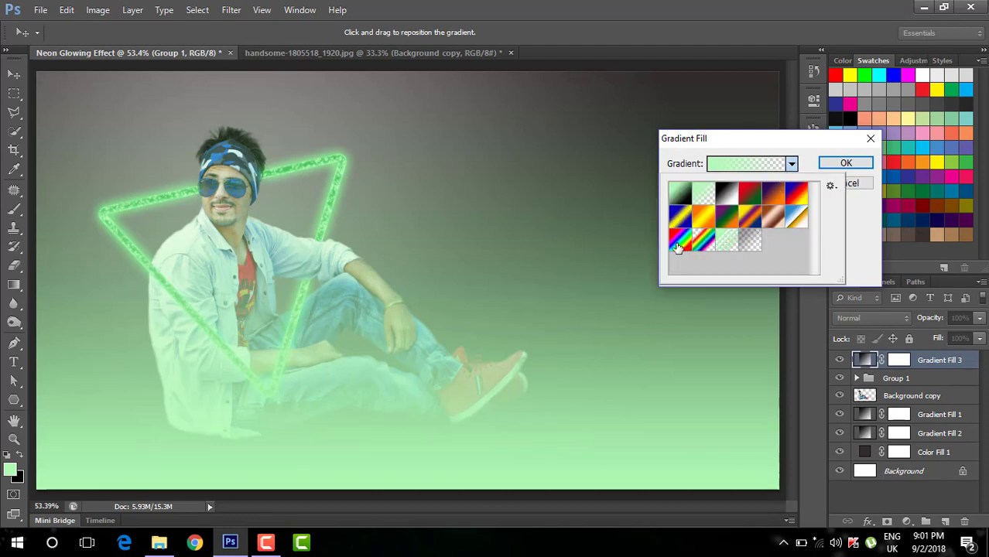
pyautogui.click(702, 243)
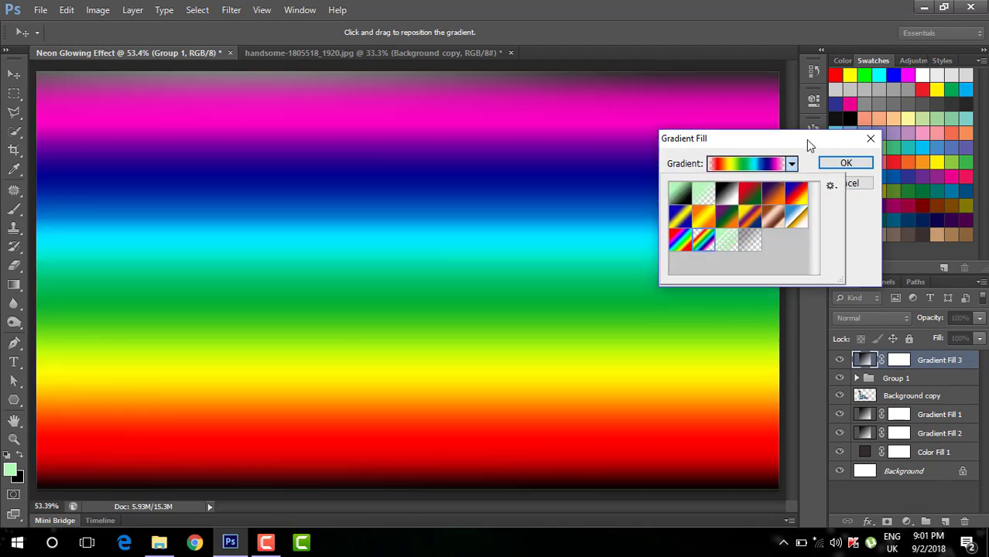
pyautogui.click(806, 141)
pyautogui.write('45')
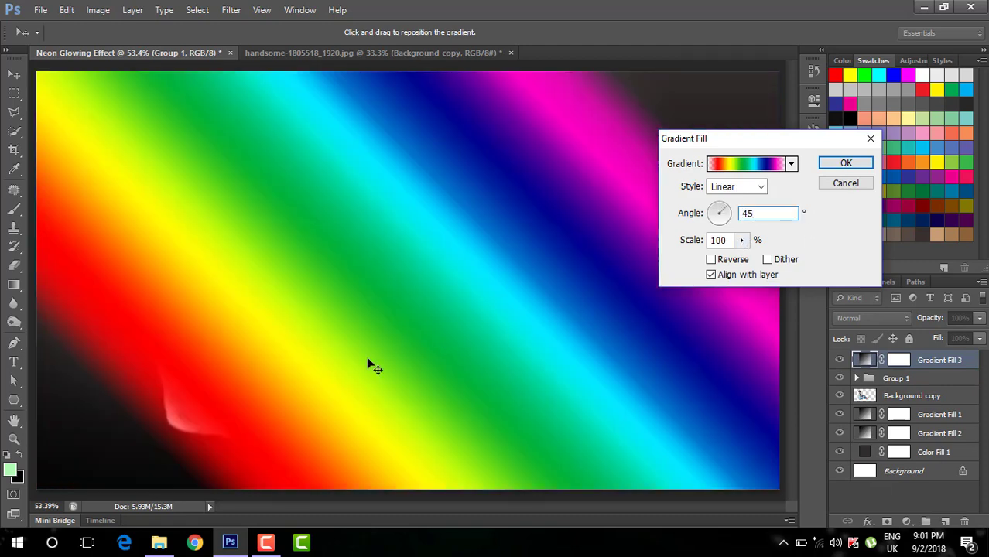
# - Scale the rainbow gradient to 60%, shift it toward the canvas's lower-left corner and apply the fill
pyautogui.moveTo(371, 364); pyautogui.dragTo(326, 402)
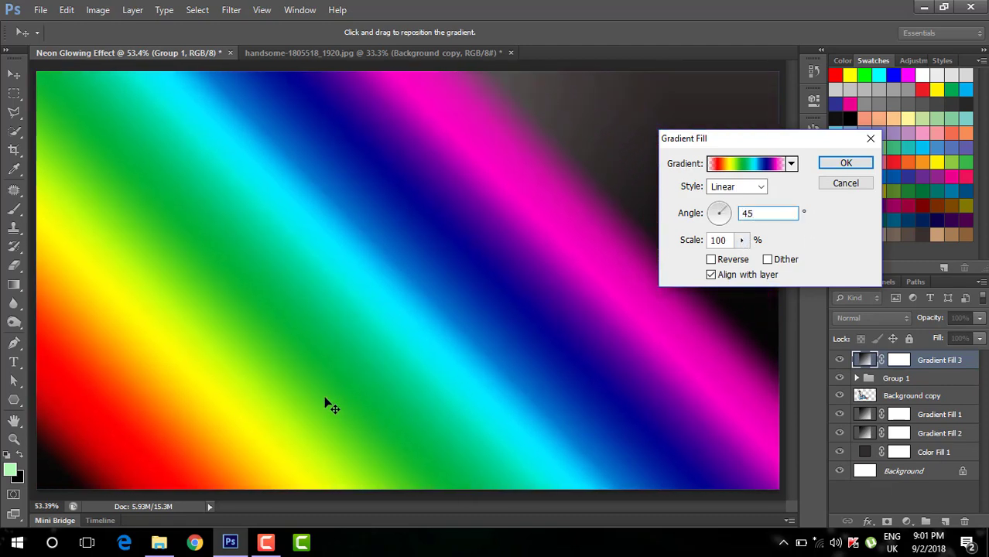
pyautogui.click(743, 243)
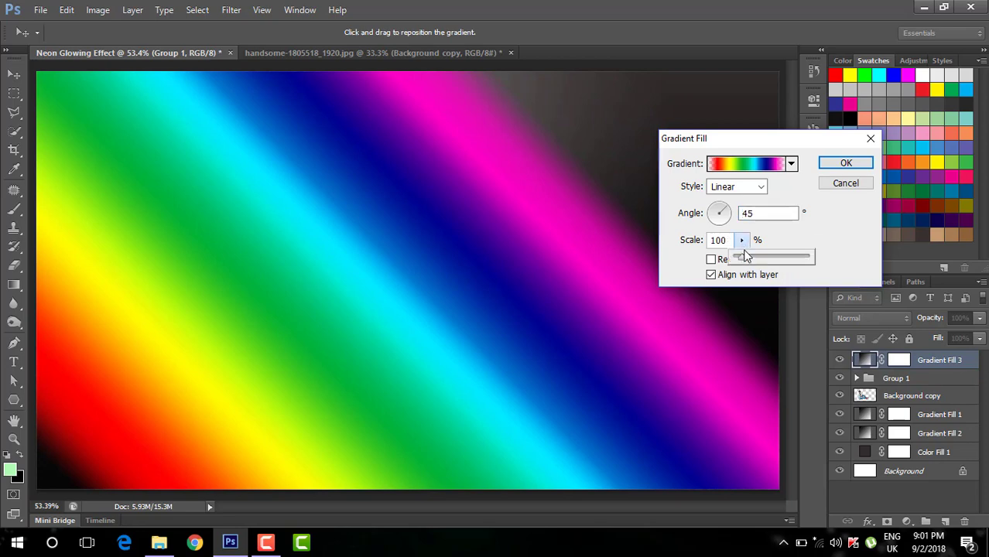
pyautogui.click(740, 258)
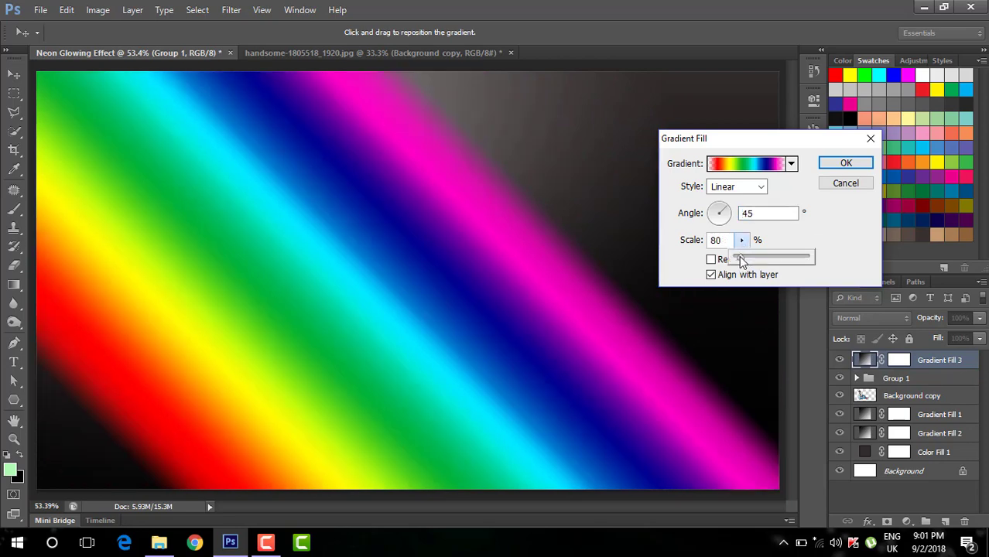
pyautogui.moveTo(739, 259); pyautogui.dragTo(741, 263)
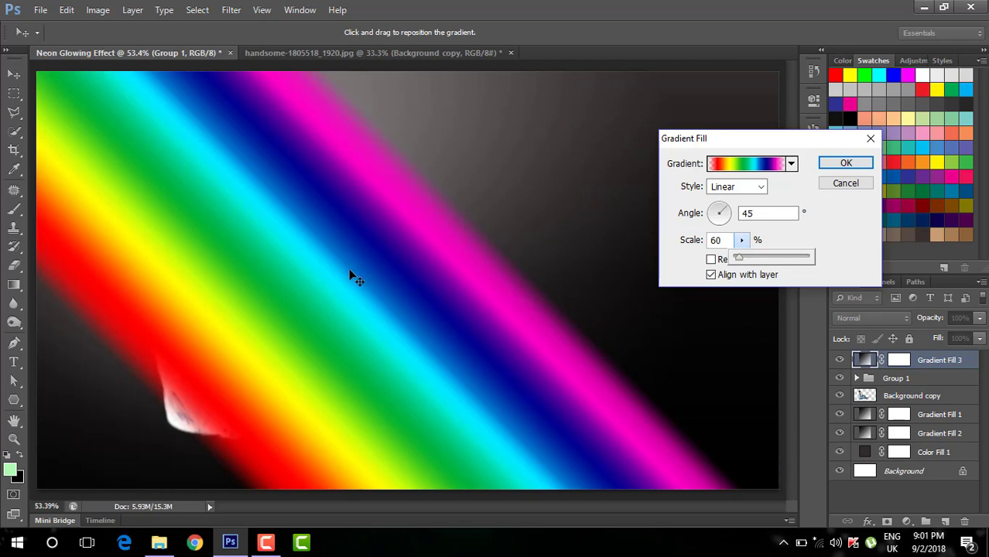
pyautogui.moveTo(349, 276)
pyautogui.mouseDown()
pyautogui.moveTo(486, 214)
pyautogui.moveTo(338, 276)
pyautogui.mouseUp()
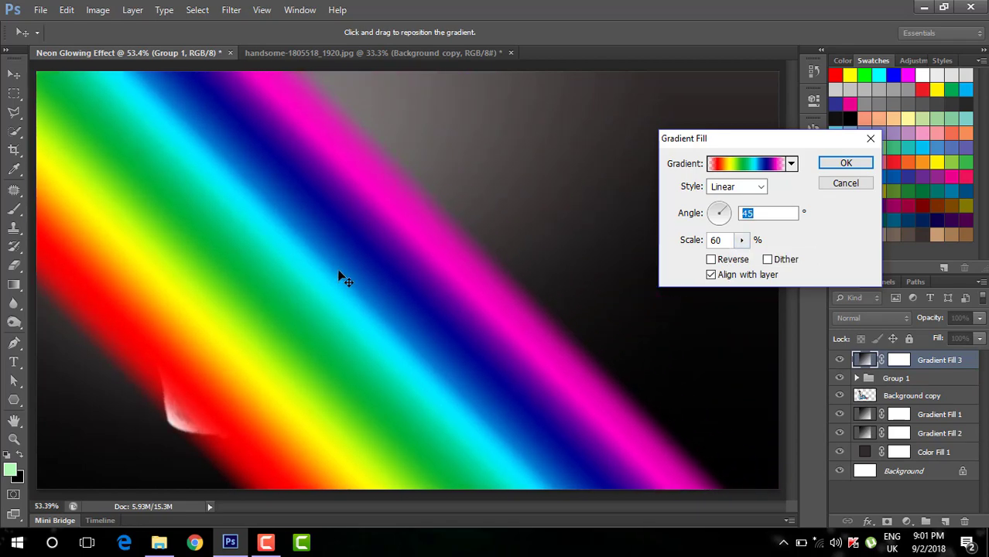
pyautogui.click(843, 164)
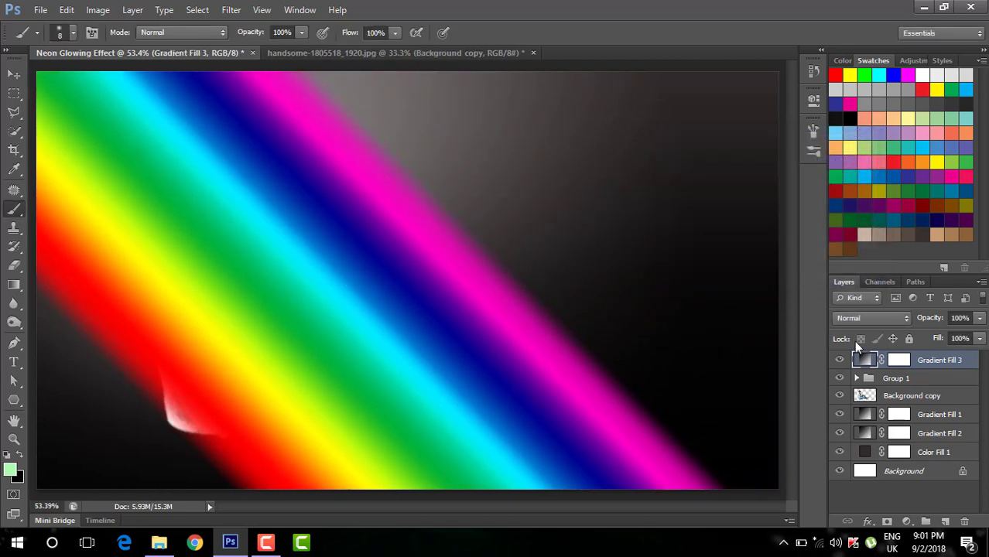
# - Set the rainbow gradient fill's blend mode to Soft Light and fine-tune the gradient's position over the seated man
pyautogui.click(865, 317)
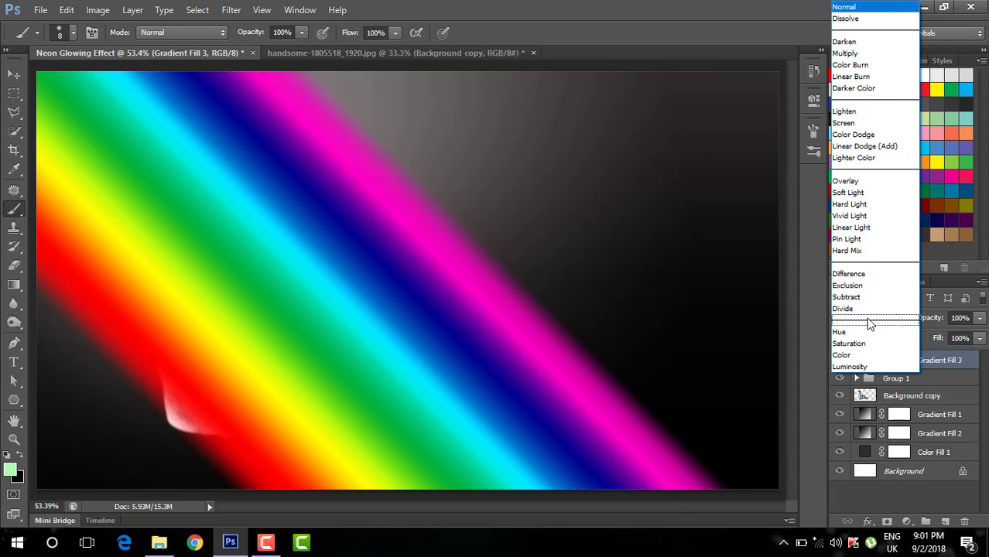
pyautogui.click(867, 194)
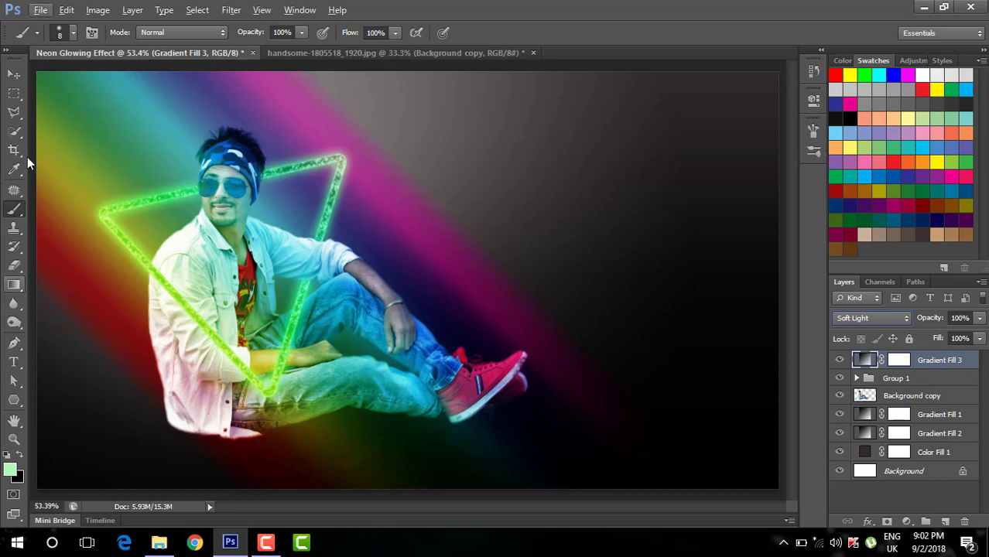
pyautogui.click(14, 74)
pyautogui.scroll(-1, 539, 236)
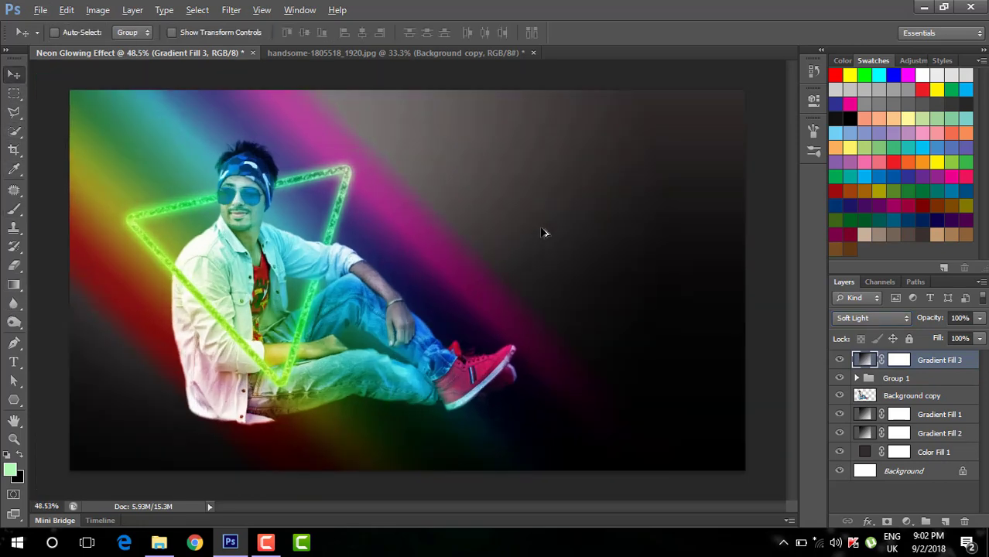
pyautogui.doubleClick(861, 359)
pyautogui.moveTo(320, 338)
pyautogui.mouseDown()
pyautogui.moveTo(305, 346)
pyautogui.moveTo(313, 342)
pyautogui.mouseUp()
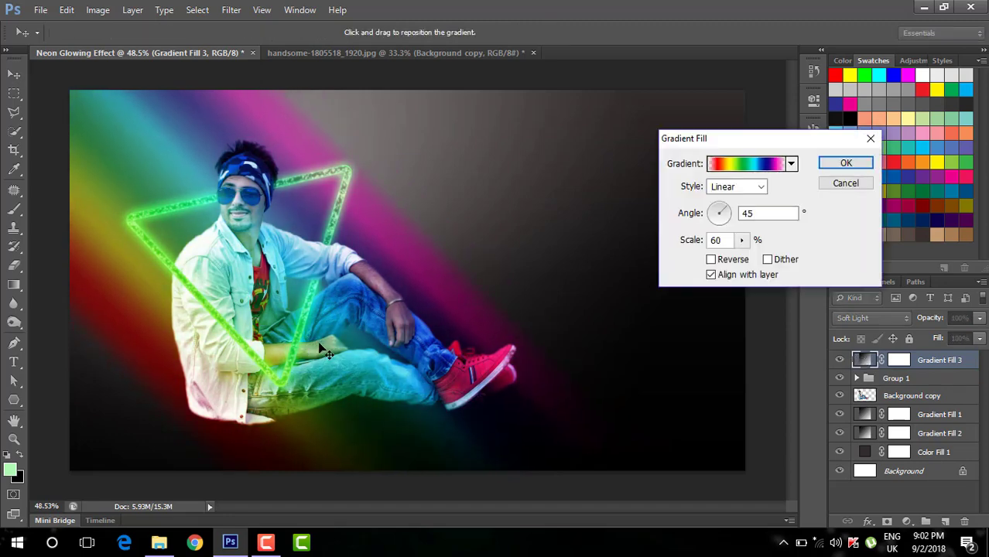
pyautogui.click(845, 163)
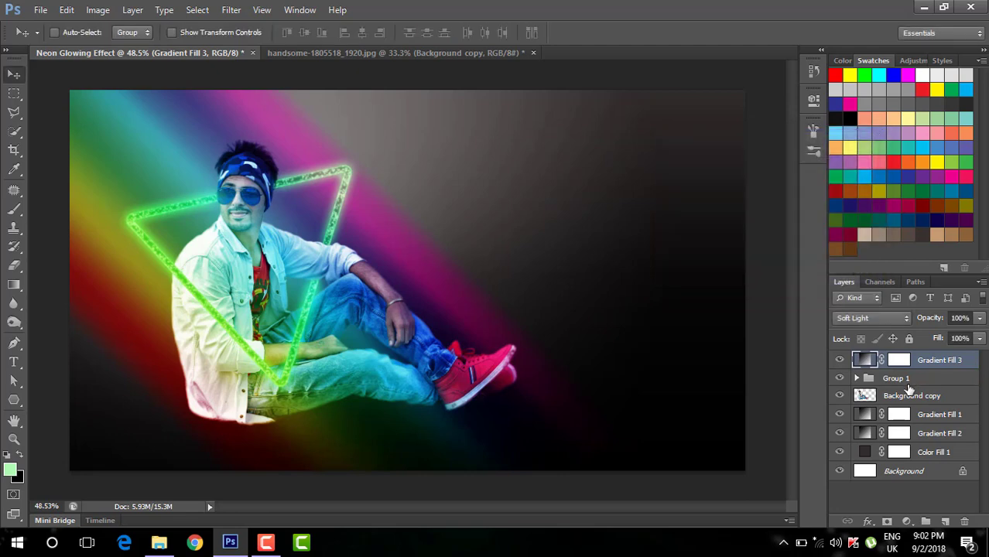
# - Clip the rainbow gradient fill to the triangle group and reposition the gradient across the triangle
pyautogui.rightClick(929, 362)
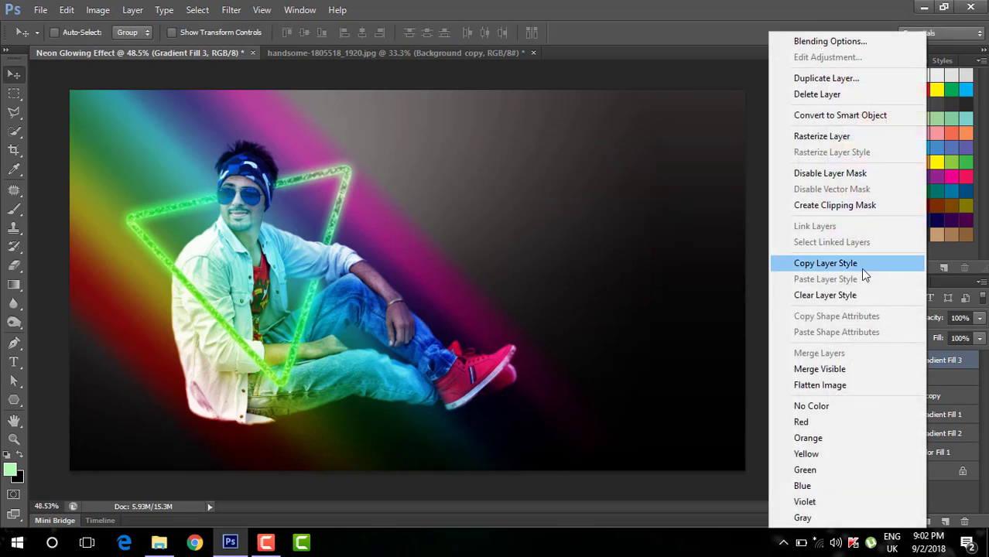
pyautogui.click(852, 207)
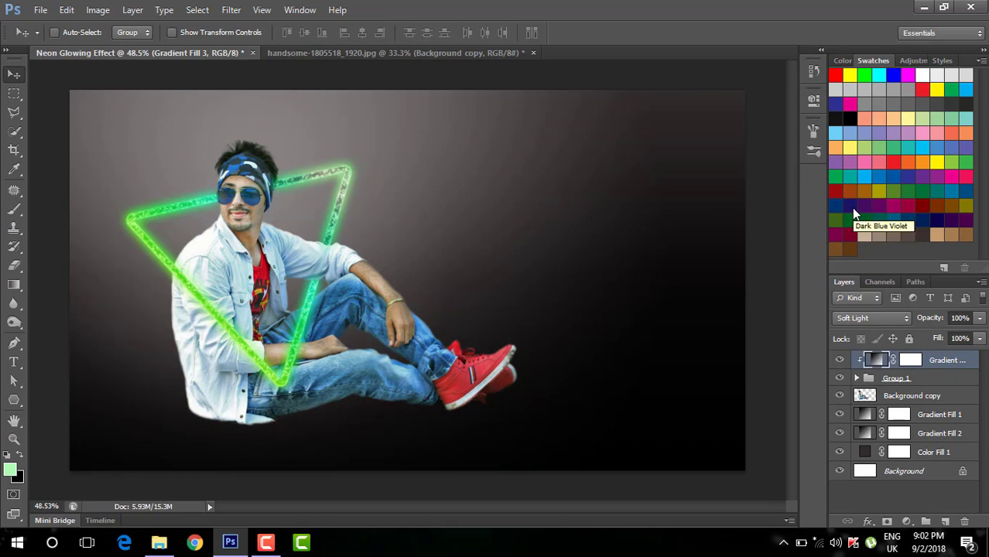
pyautogui.doubleClick(875, 361)
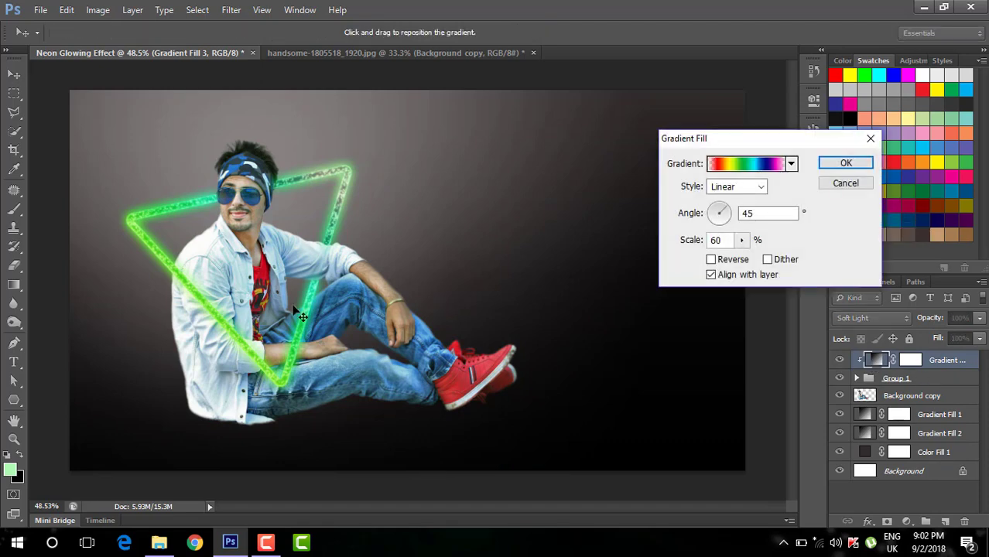
pyautogui.moveTo(308, 308)
pyautogui.mouseDown()
pyautogui.moveTo(323, 279)
pyautogui.moveTo(352, 271)
pyautogui.moveTo(401, 232)
pyautogui.moveTo(274, 307)
pyautogui.moveTo(285, 304)
pyautogui.mouseUp()
# - Set the scale of the rainbow gradient clipped to the triangle to 47% and apply the fill
pyautogui.click(766, 166)
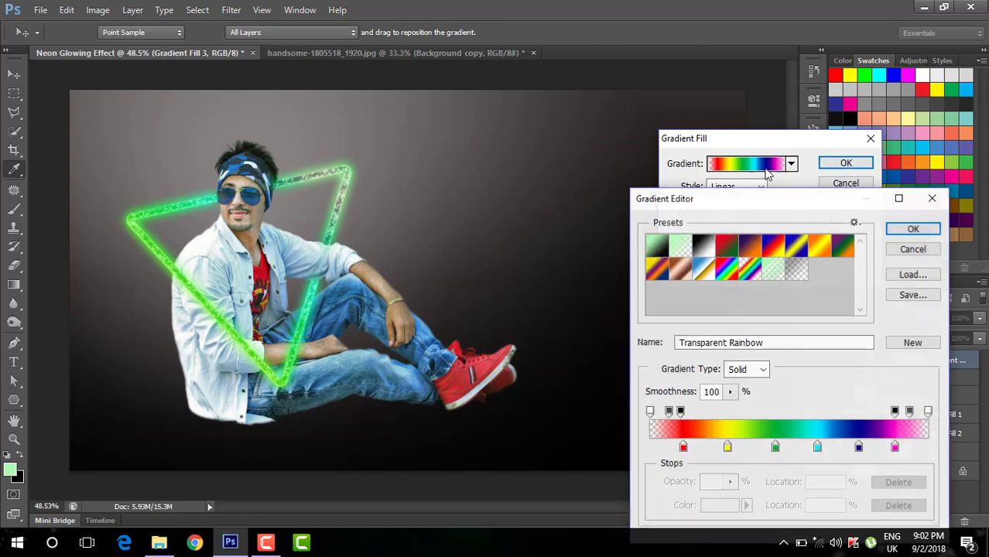
pyautogui.click(911, 228)
pyautogui.doubleClick(728, 239)
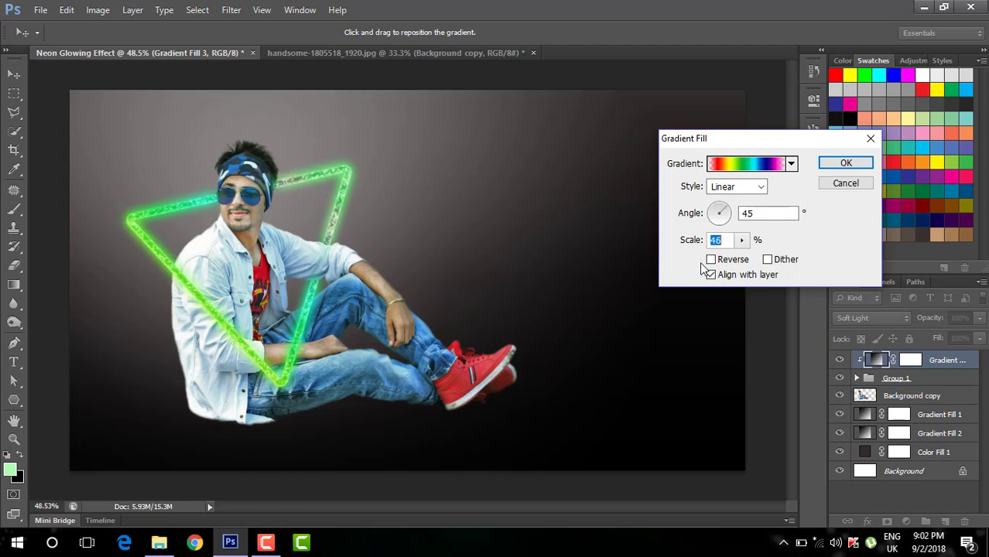
pyautogui.press('Down')
pyautogui.press('Down')
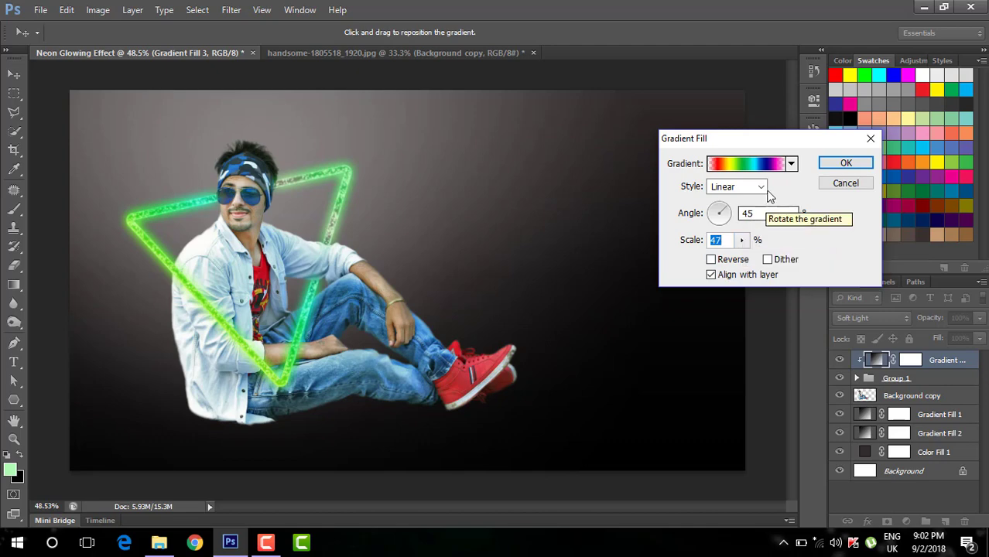
pyautogui.click(845, 162)
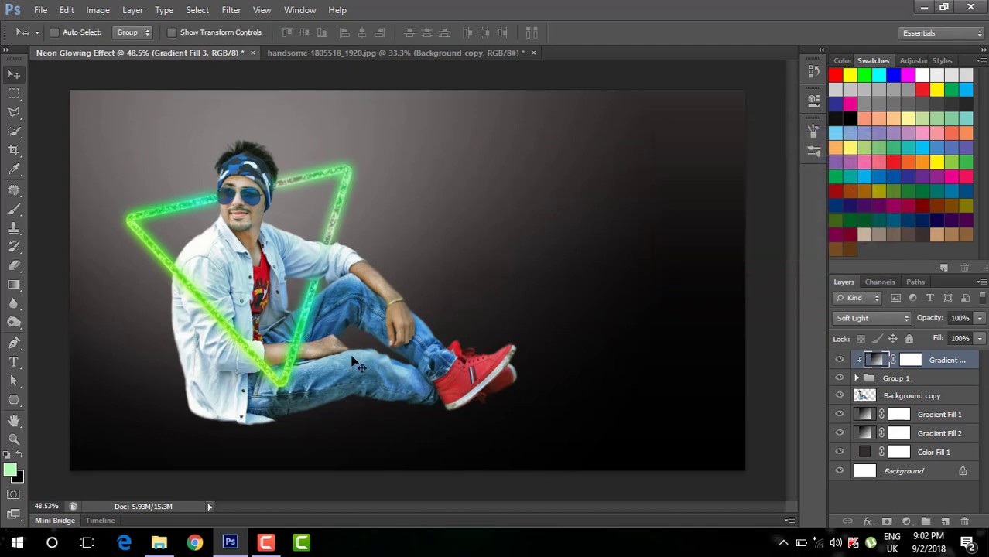
# - Reopen the triangle's rainbow gradient fill and shift the gradient toward the triangle's upper-right corner
pyautogui.doubleClick(873, 361)
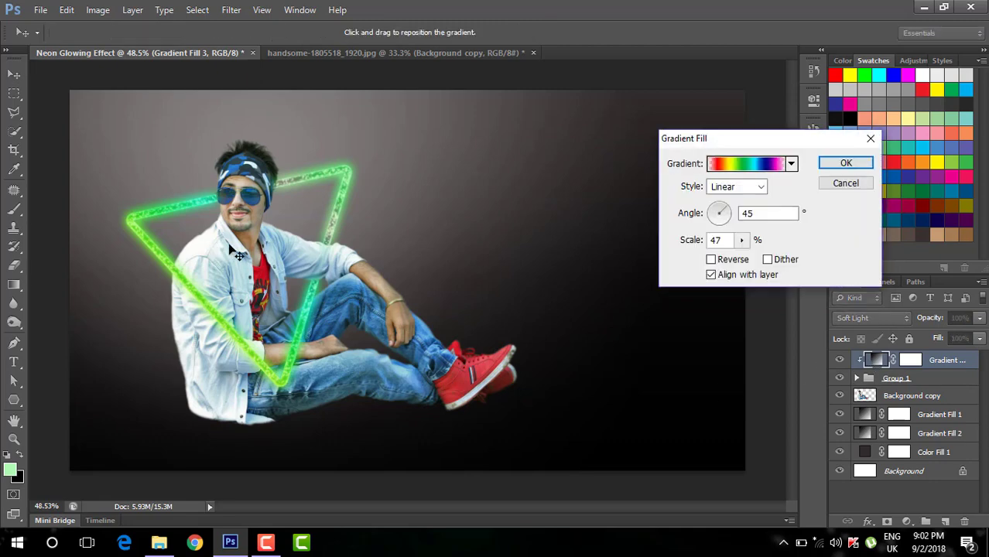
pyautogui.moveTo(231, 246); pyautogui.dragTo(324, 217)
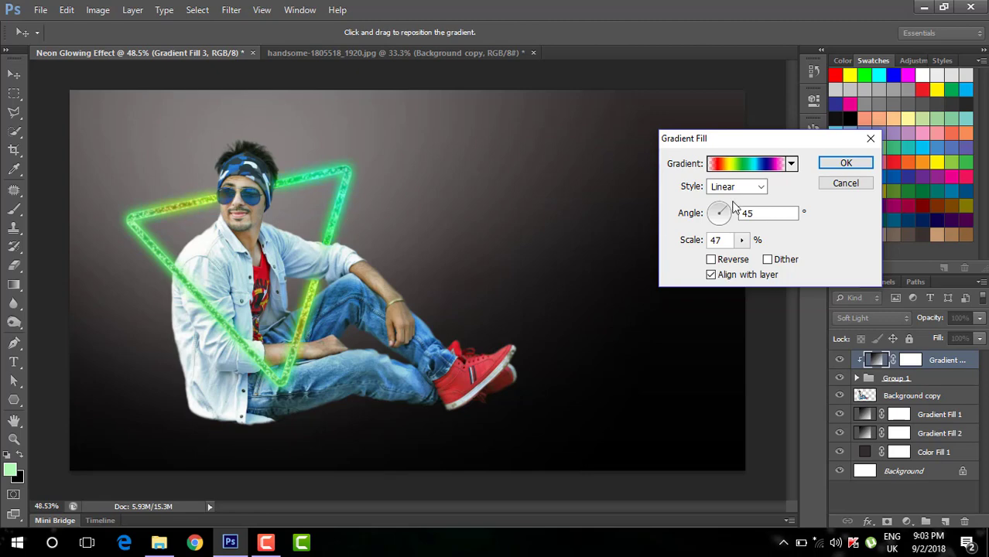
pyautogui.click(846, 162)
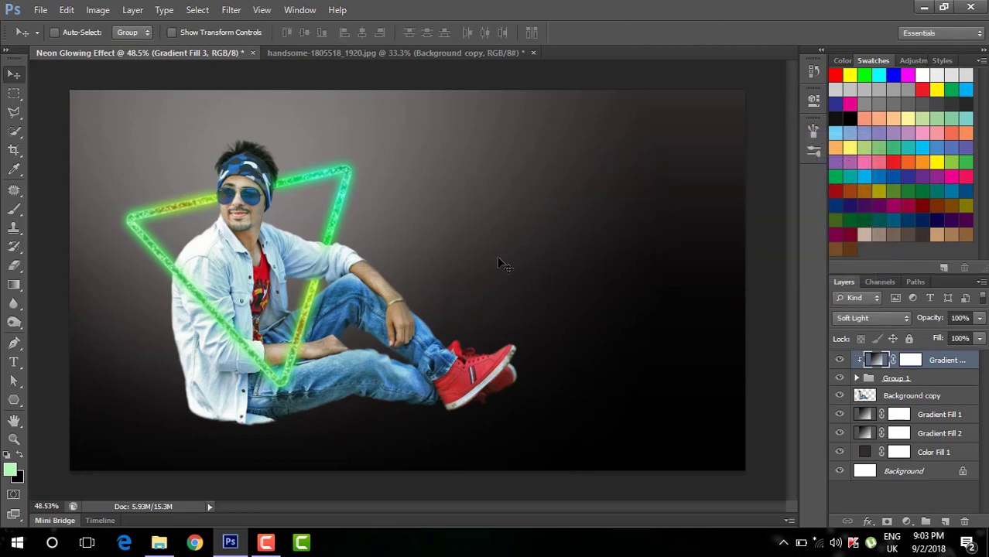
# - Add a new empty layer above Gradient Fill 1 and set up a soft round brush of 688 px with 2% hardness
pyautogui.click(917, 416)
pyautogui.click(944, 522)
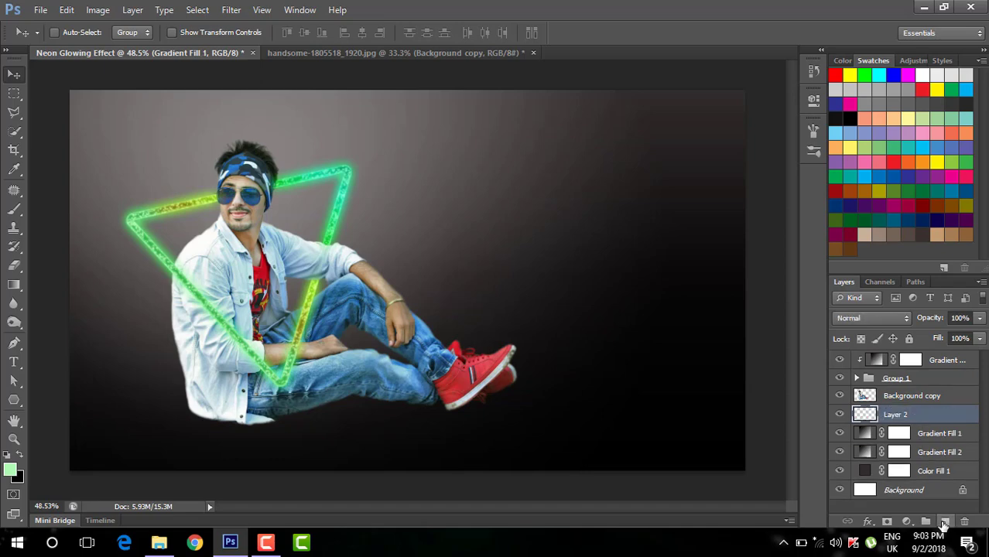
pyautogui.click(15, 210)
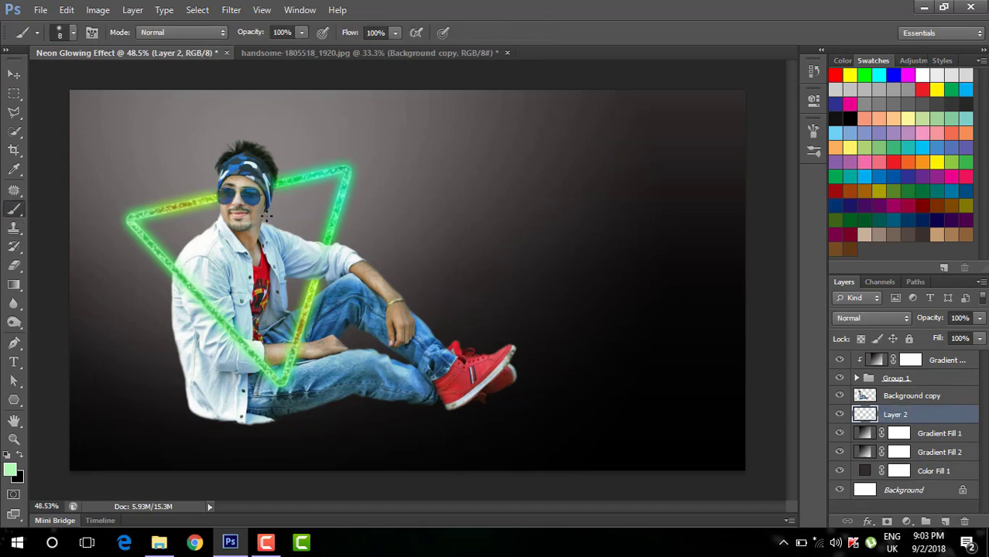
pyautogui.moveTo(394, 224); pyautogui.dragTo(477, 224)
pyautogui.rightClick(399, 197)
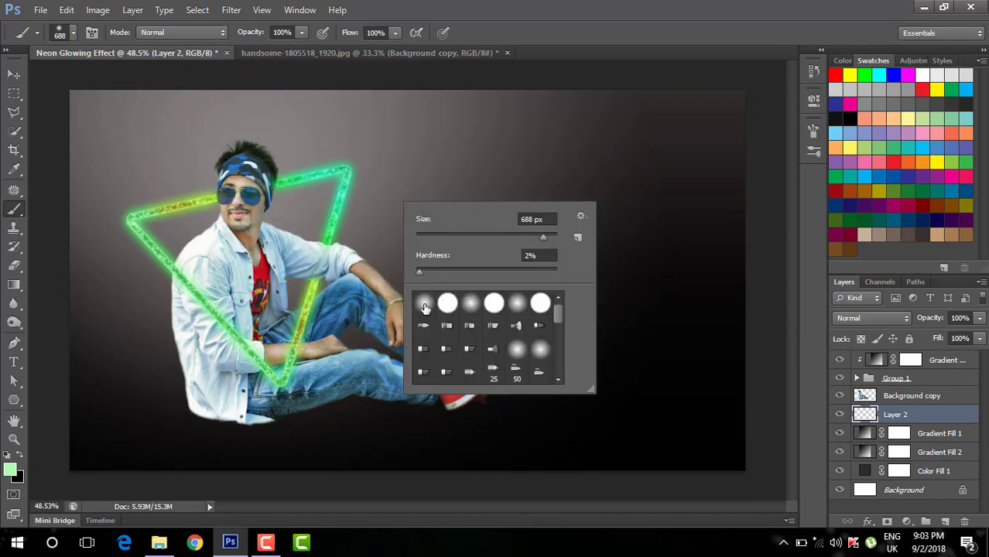
pyautogui.click(643, 6)
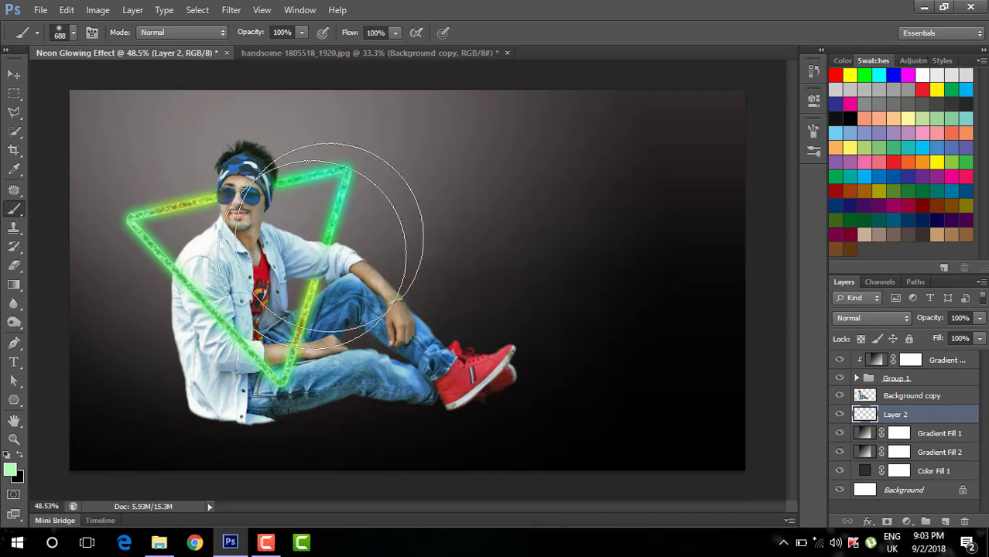
# - Sample the yellow-green #d1fa7b from the triangle's edge as foreground color and paint one soft glow dab behind the man's chest
pyautogui.click(10, 469)
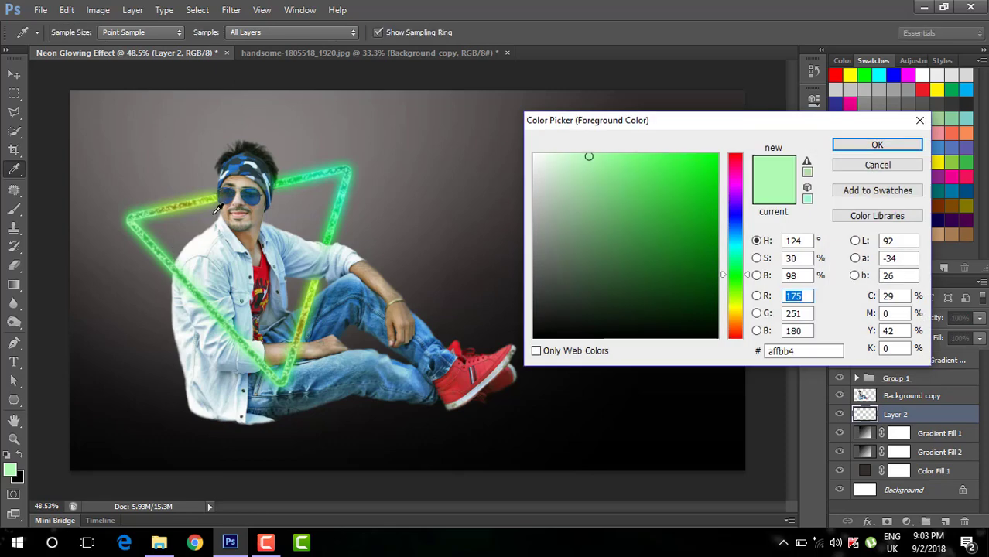
pyautogui.click(209, 198)
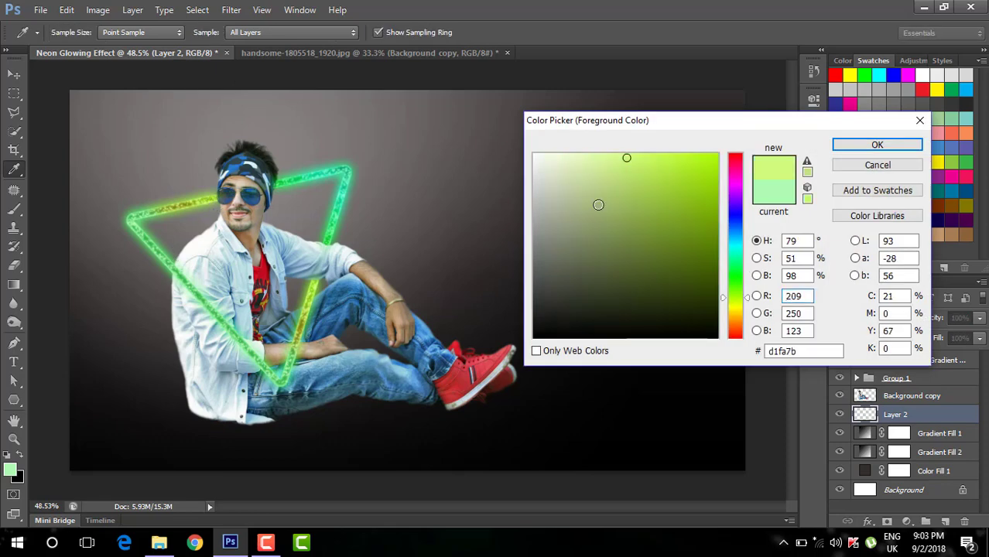
pyautogui.click(860, 147)
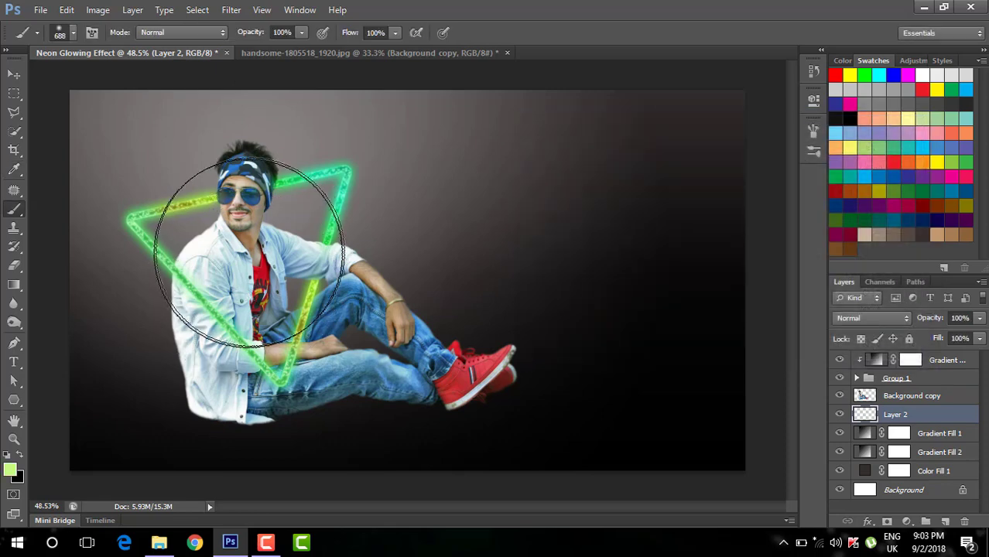
pyautogui.click(244, 258)
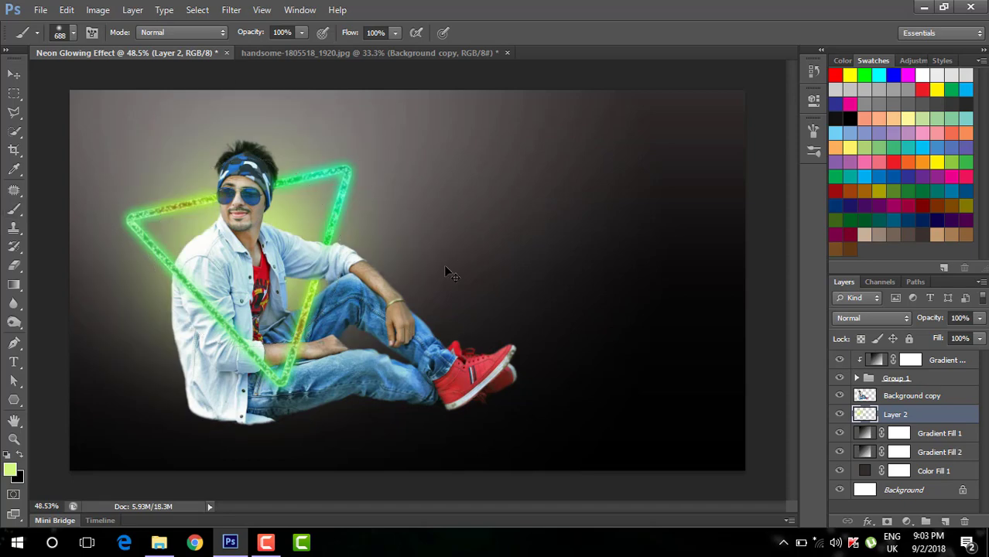
# - Enlarge the painted glow behind the man with Free Transform and set its layer's blend mode to Soft Light
pyautogui.hotkey('ctrl', 't')
pyautogui.moveTo(442, 448); pyautogui.dragTo(526, 530)
pyautogui.moveTo(377, 271); pyautogui.dragTo(385, 272)
pyautogui.click(732, 32)
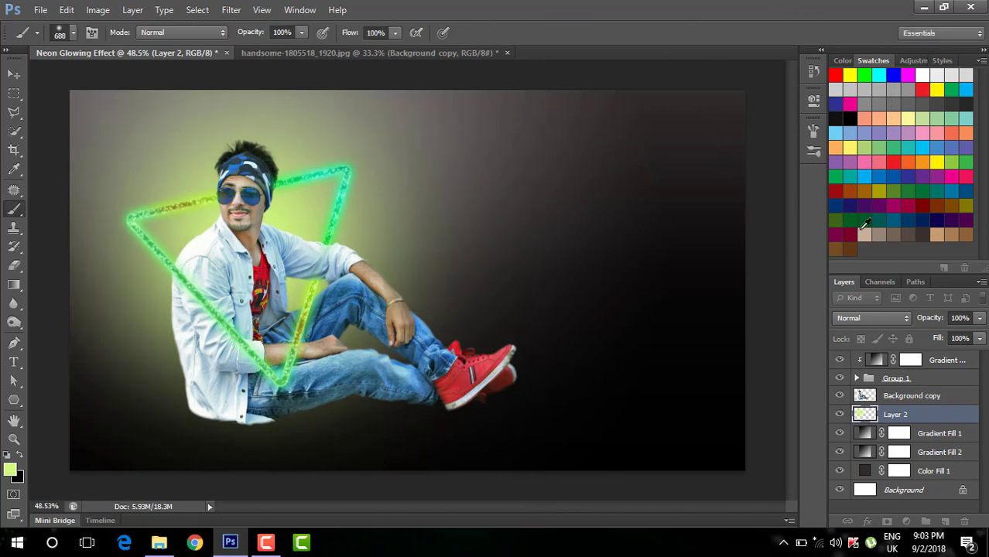
pyautogui.click(876, 318)
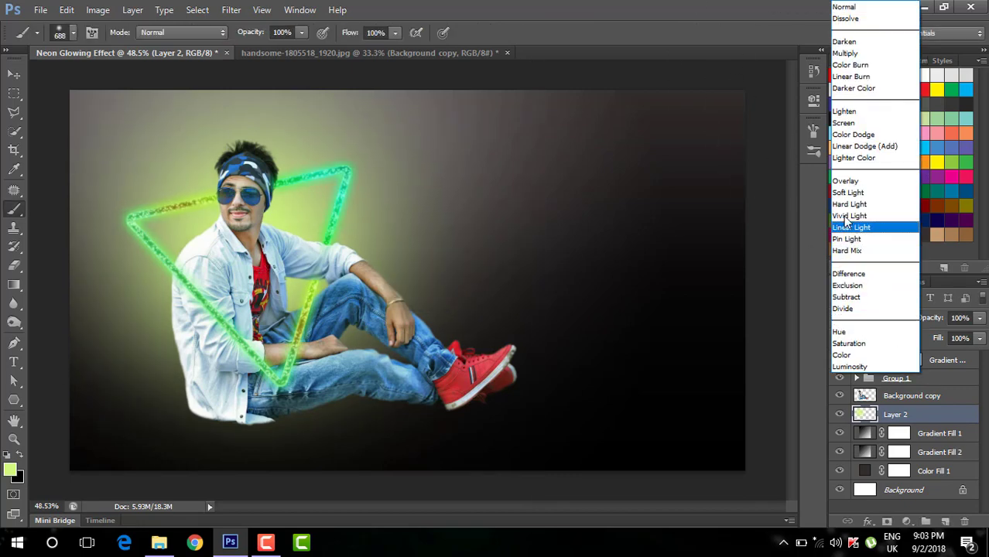
pyautogui.click(849, 193)
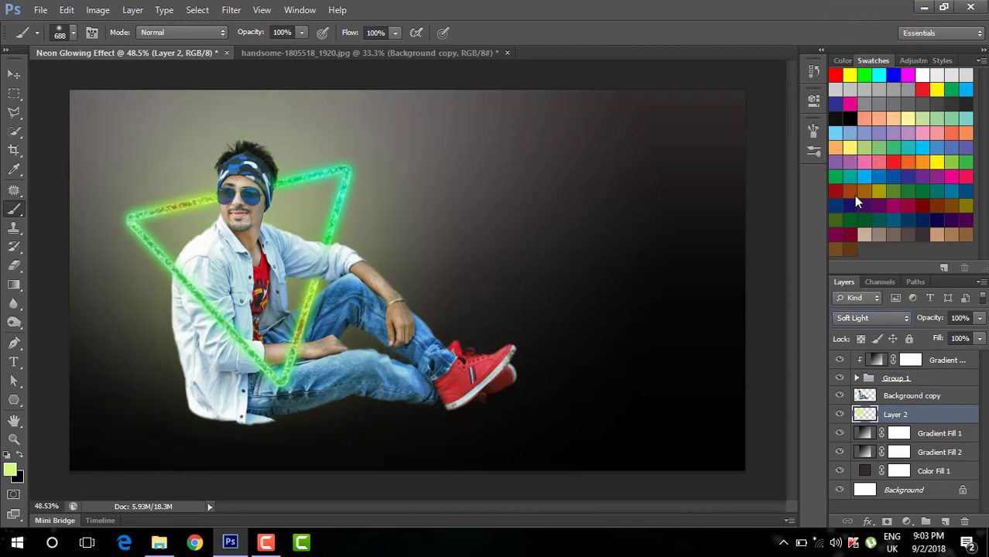
# - Add a Gradient Fill layer above the painted glow using the Transparent Rainbow preset at a 45° angle
pyautogui.click(906, 521)
pyautogui.click(897, 220)
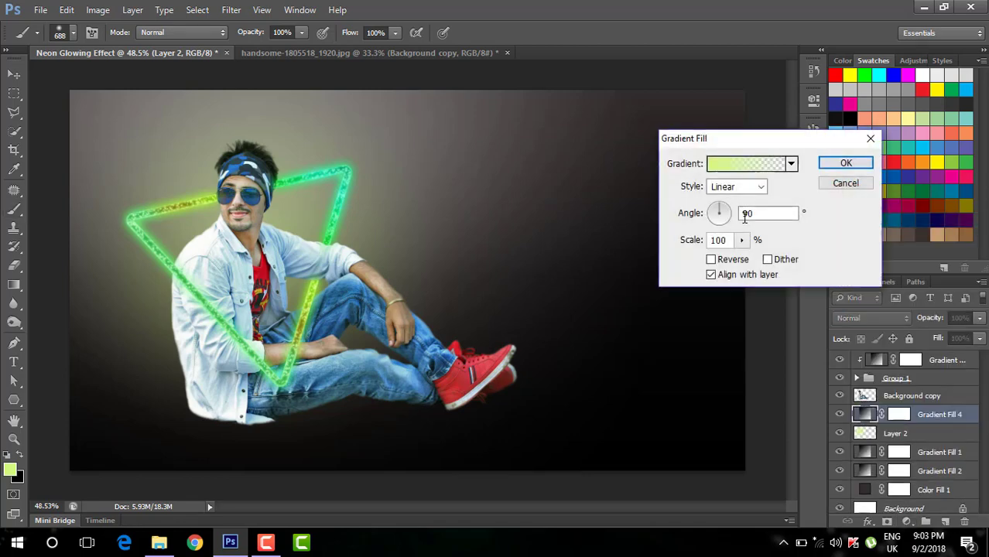
pyautogui.click(790, 163)
pyautogui.click(703, 242)
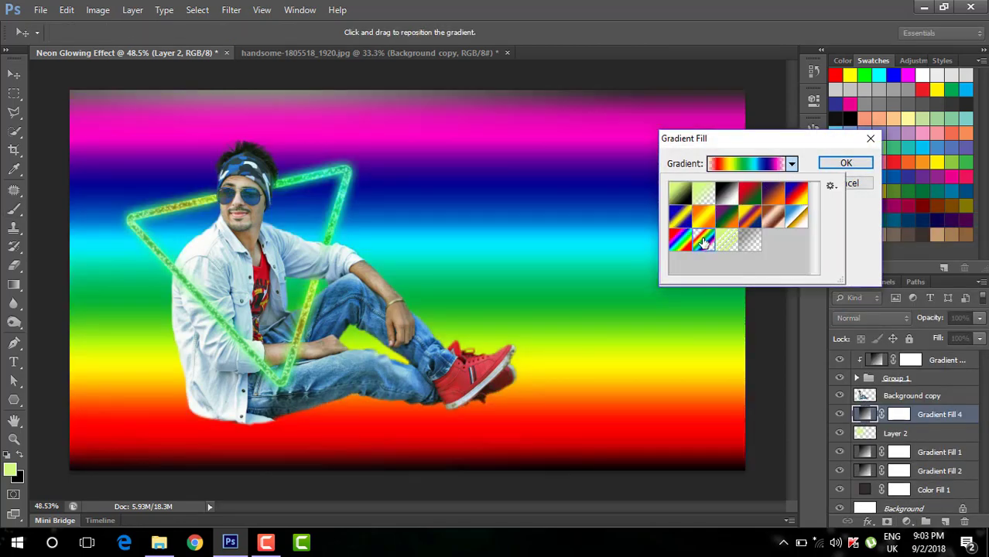
pyautogui.press('Return')
pyautogui.doubleClick(771, 213)
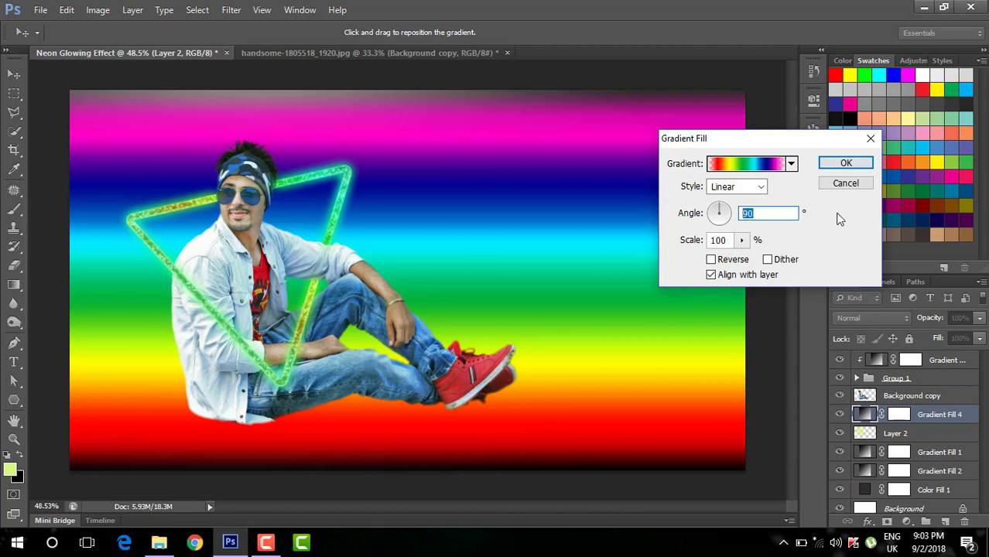
pyautogui.write('45')
# - Shift the new rainbow gradient toward the canvas's lower-left corner, scale it to 60% and apply the fill
pyautogui.moveTo(365, 369); pyautogui.dragTo(338, 353)
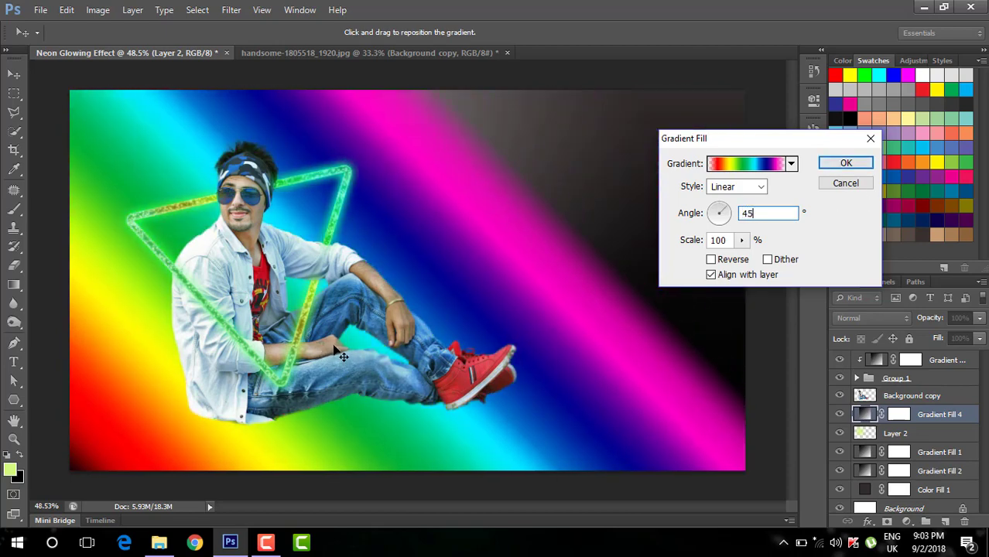
pyautogui.doubleClick(729, 240)
pyautogui.write('60')
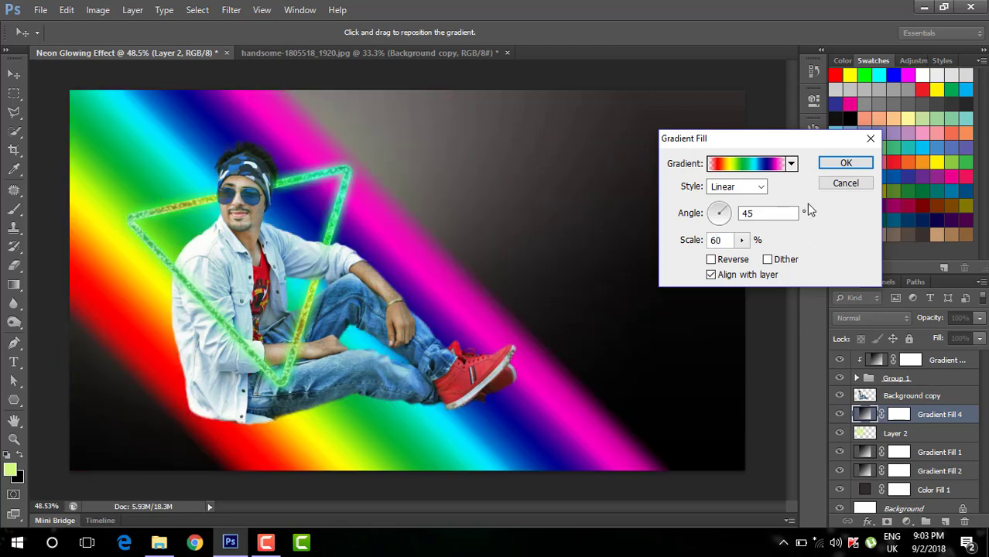
pyautogui.click(846, 163)
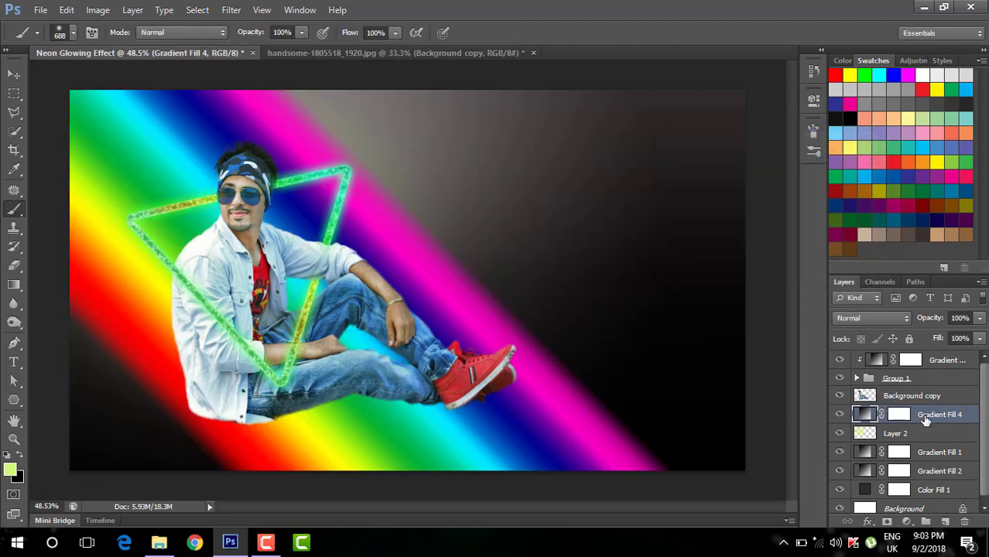
# - Clip the new rainbow gradient fill to the painted glow layer and lower its opacity to 71%
pyautogui.rightClick(925, 417)
pyautogui.click(822, 206)
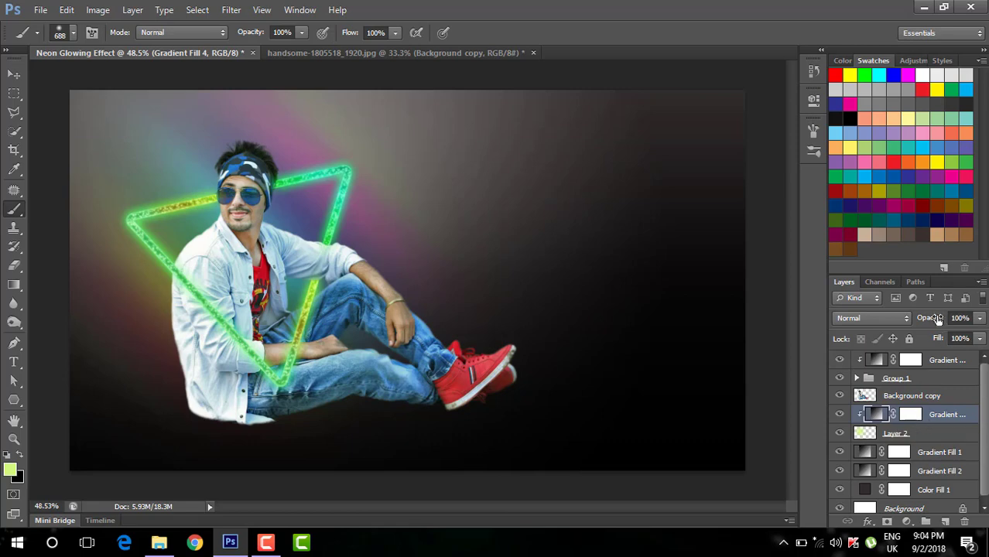
pyautogui.moveTo(937, 319); pyautogui.dragTo(921, 321)
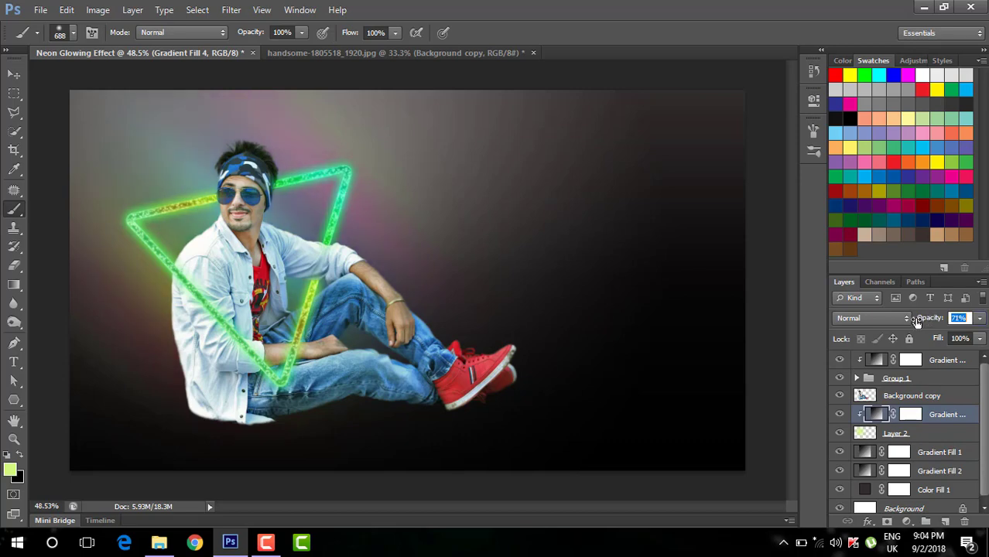
# - Reopen the glow's rainbow gradient fill and move the gradient slightly toward the upper right behind the man
pyautogui.doubleClick(875, 414)
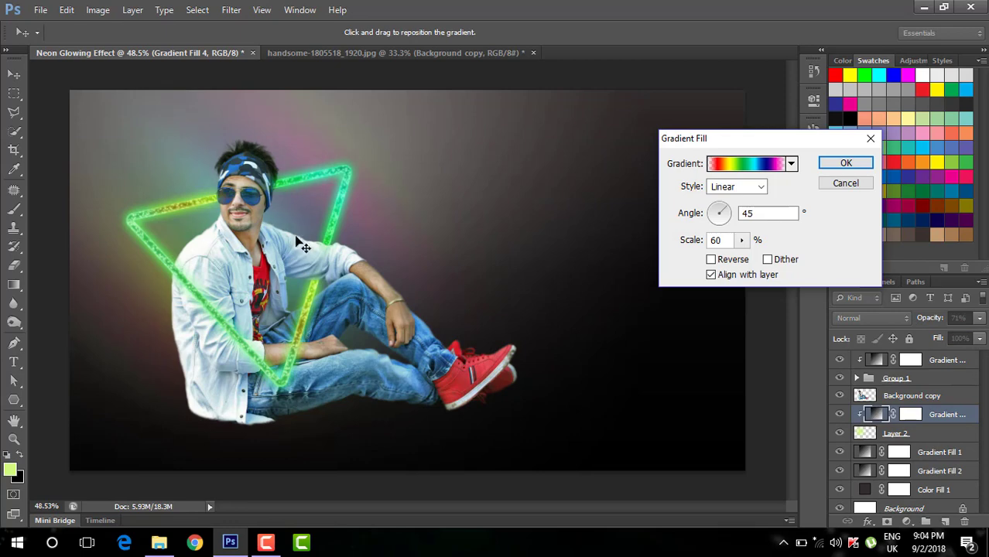
pyautogui.moveTo(303, 245); pyautogui.dragTo(349, 211)
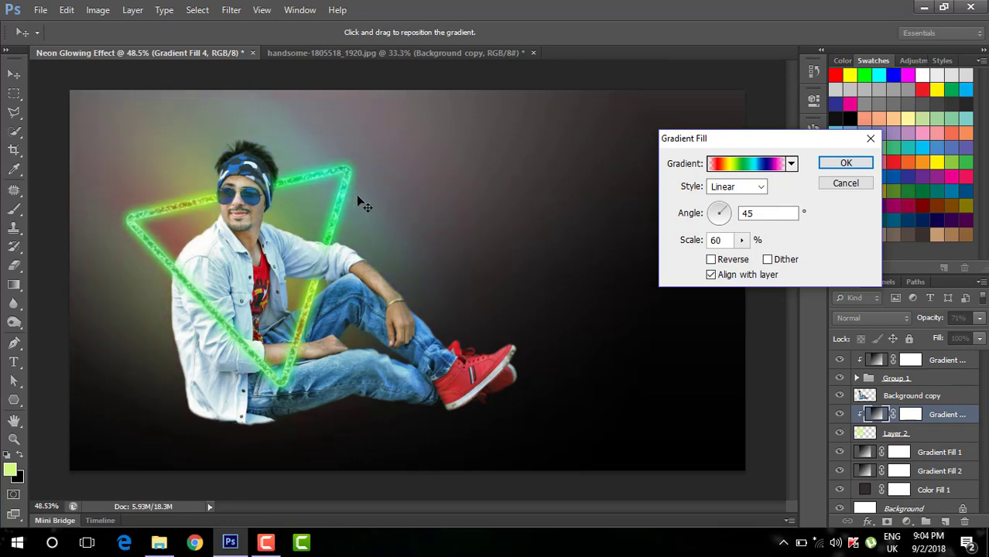
pyautogui.moveTo(362, 200); pyautogui.dragTo(336, 215)
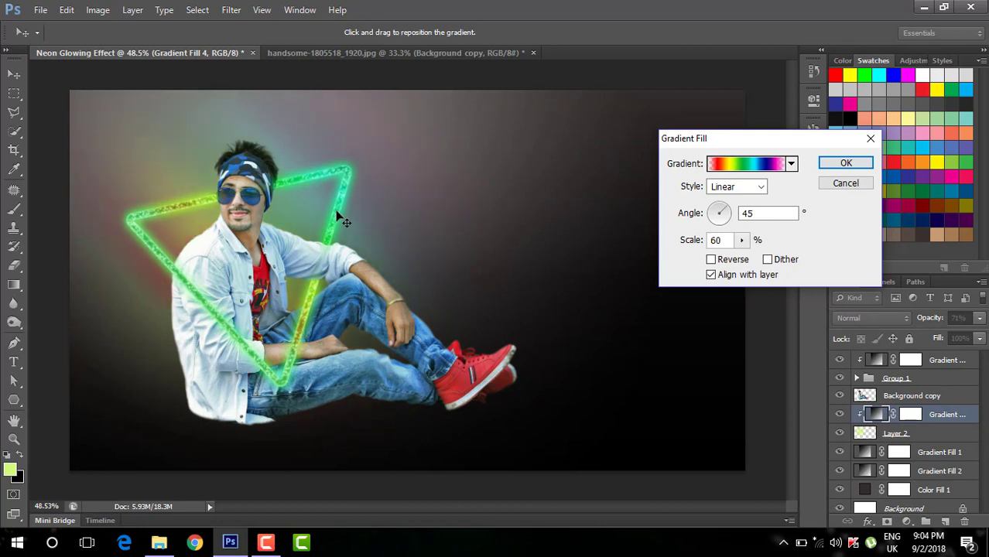
# - Try larger and smaller scales for the glow's rainbow gradient and settle on 63%
pyautogui.moveTo(730, 239); pyautogui.dragTo(667, 240)
pyautogui.press('Up')
pyautogui.press('Up')
pyautogui.press('Up')
pyautogui.press('Up')
pyautogui.press('Up')
pyautogui.press('Up')
pyautogui.press('Up')
pyautogui.press('Up')
pyautogui.press('Up')
pyautogui.press('Up')
pyautogui.press('Up')
pyautogui.press('Up')
pyautogui.press('Up')
pyautogui.press('Up')
pyautogui.press('Up')
pyautogui.press('Up')
pyautogui.press('Up')
pyautogui.press('Up')
pyautogui.press('Up')
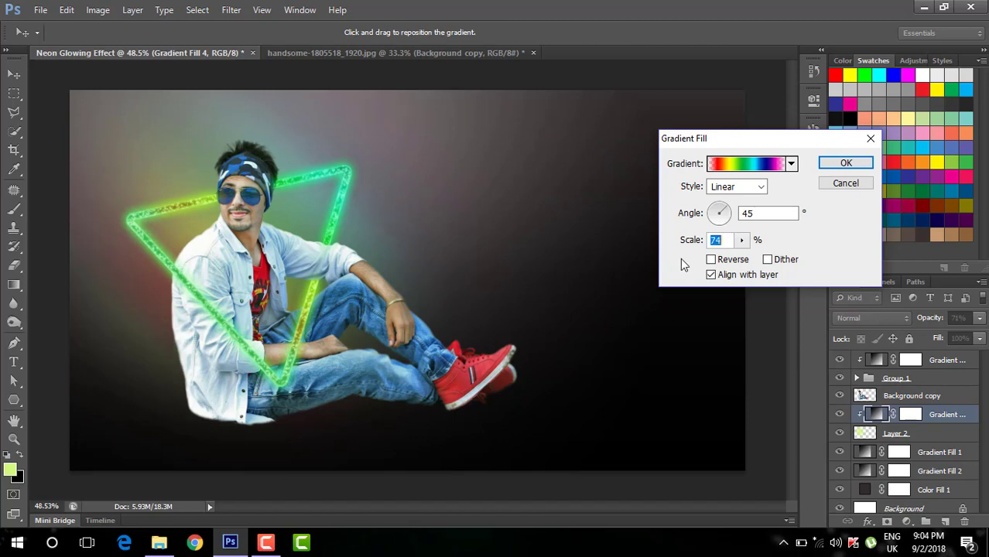
pyautogui.press('Up')
pyautogui.press('Up')
pyautogui.press('Up')
pyautogui.press('Up')
pyautogui.press('Up')
pyautogui.press('Up')
pyautogui.press('Up')
pyautogui.press('Up')
pyautogui.press('Up')
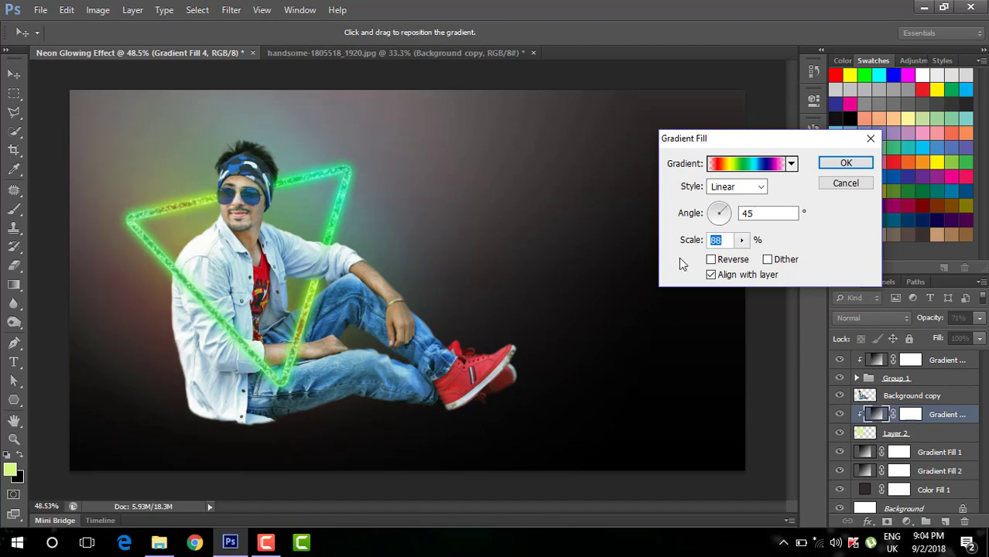
pyautogui.press('Down')
pyautogui.press('Down')
pyautogui.press('Down')
pyautogui.press('Down')
pyautogui.press('Down')
pyautogui.press('Down')
pyautogui.press('Down')
pyautogui.press('Down')
pyautogui.press('Down')
pyautogui.press('Down')
pyautogui.press('Down')
pyautogui.press('Down')
pyautogui.press('Down')
pyautogui.press('Down')
pyautogui.press('Down')
pyautogui.press('Down')
pyautogui.press('Down')
pyautogui.press('Down')
pyautogui.press('Down')
pyautogui.press('Down')
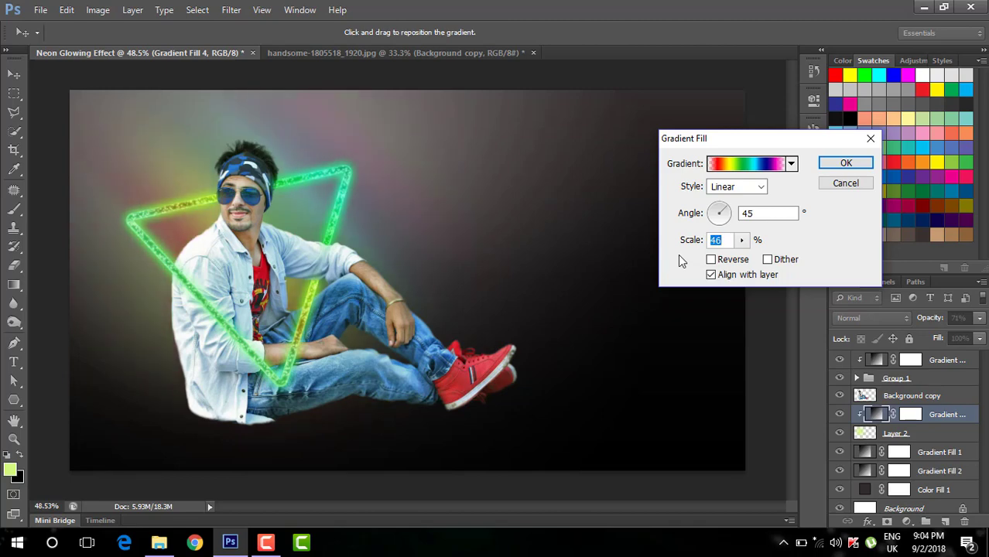
pyautogui.press('Up')
pyautogui.press('Up')
pyautogui.press('Up')
pyautogui.press('Up')
pyautogui.press('Up')
pyautogui.press('Up')
pyautogui.press('Up')
pyautogui.press('Up')
pyautogui.press('Up')
pyautogui.press('Up')
pyautogui.press('Up')
pyautogui.press('Up')
pyautogui.press('Up')
pyautogui.press('Up')
pyautogui.press('Up')
pyautogui.press('Up')
pyautogui.press('Up')
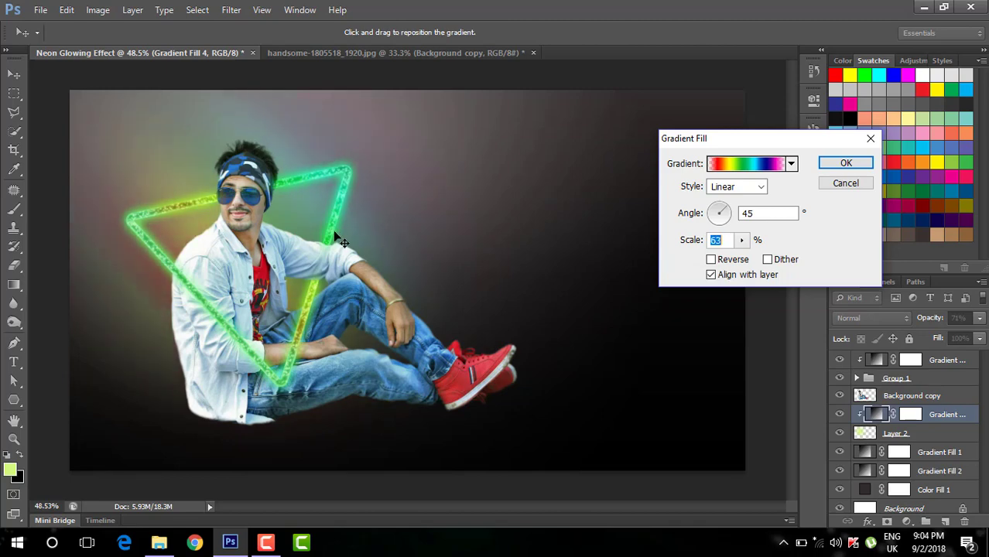
# - Shift the glow's rainbow gradient back toward the lower left behind the man and apply the fill
pyautogui.moveTo(334, 234); pyautogui.dragTo(307, 205)
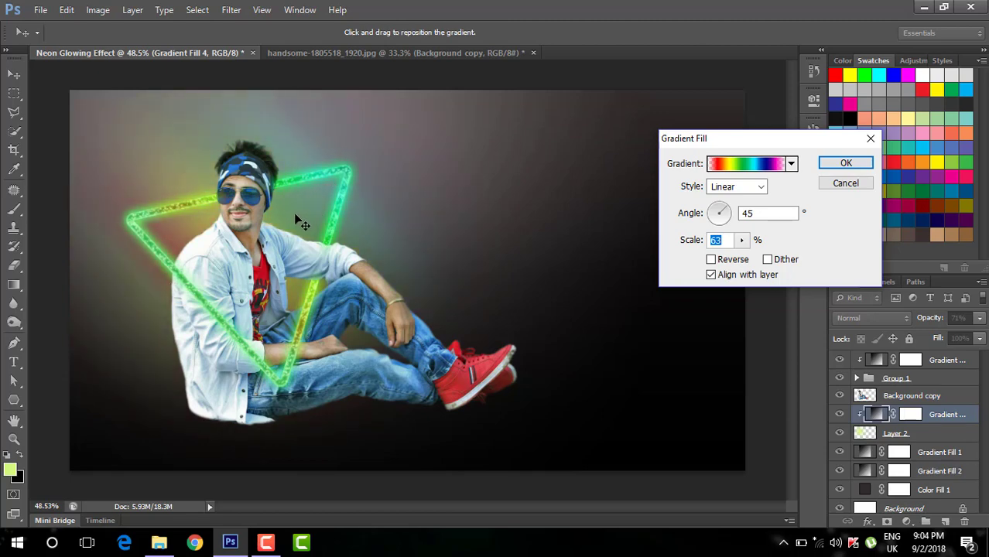
pyautogui.moveTo(295, 218); pyautogui.dragTo(268, 287)
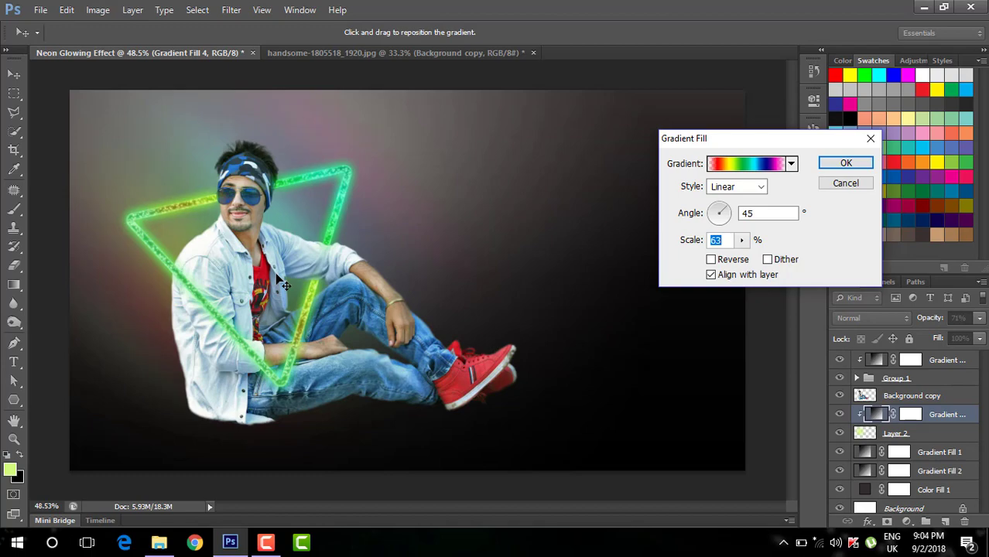
pyautogui.click(844, 163)
pyautogui.press('b')
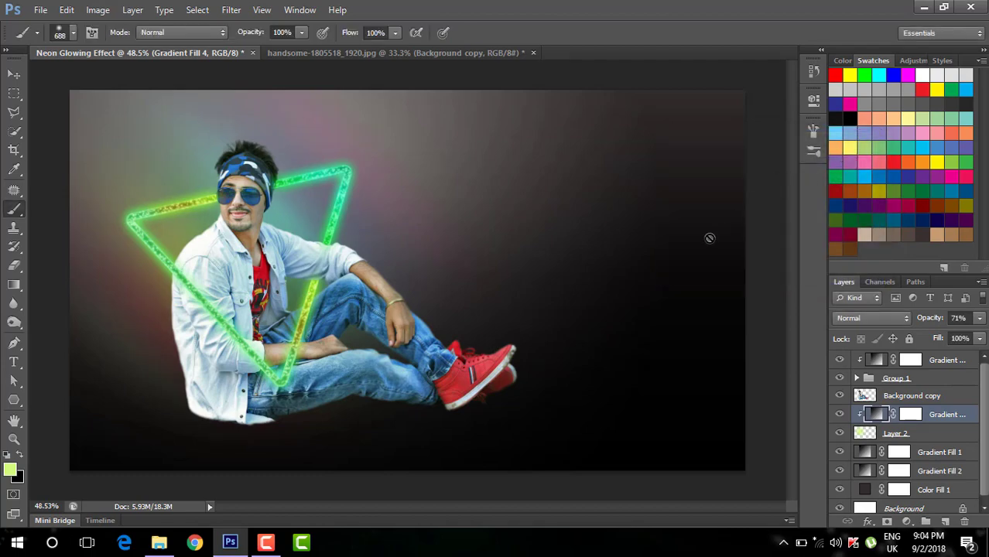